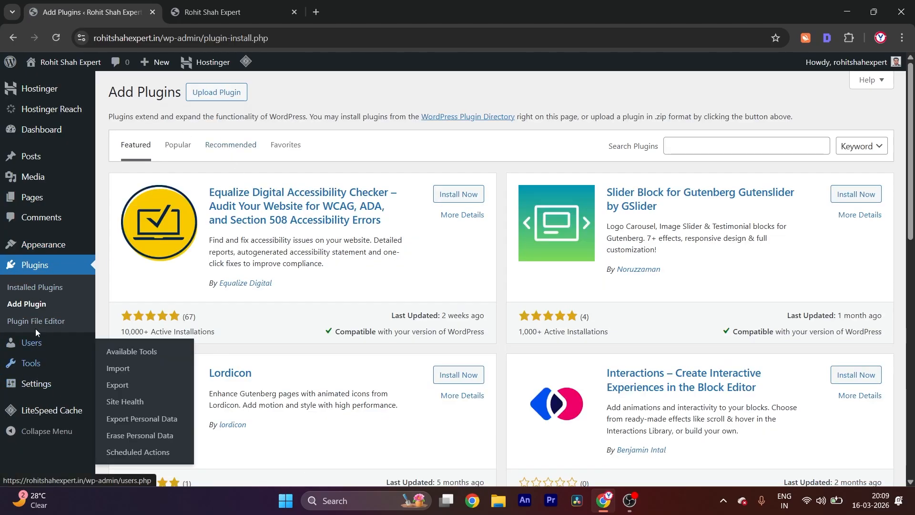
Deactivate and delete the Hostinger Tools plugin from the site's installed plugins
{"action": "left_click", "coordinate": [34, 289]}
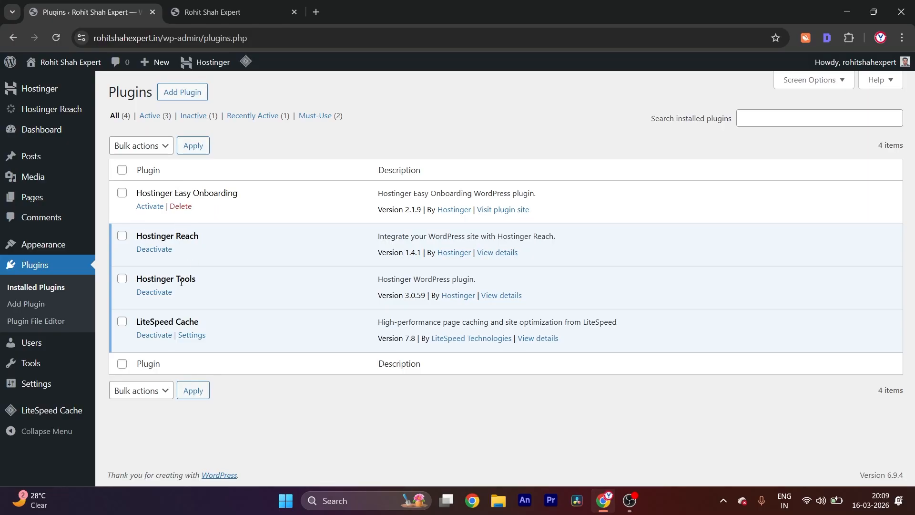
{"action": "left_click", "coordinate": [155, 292]}
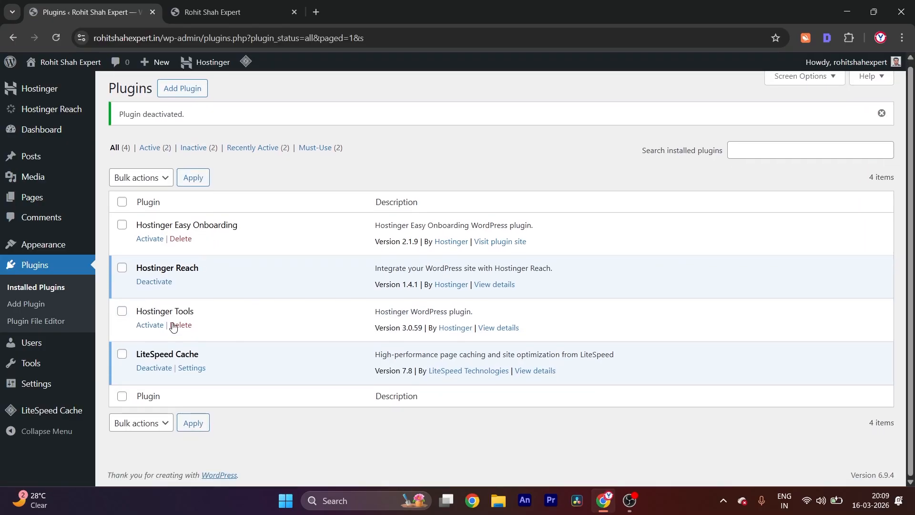
{"action": "left_click", "coordinate": [173, 327]}
{"action": "key", "text": "Return"}
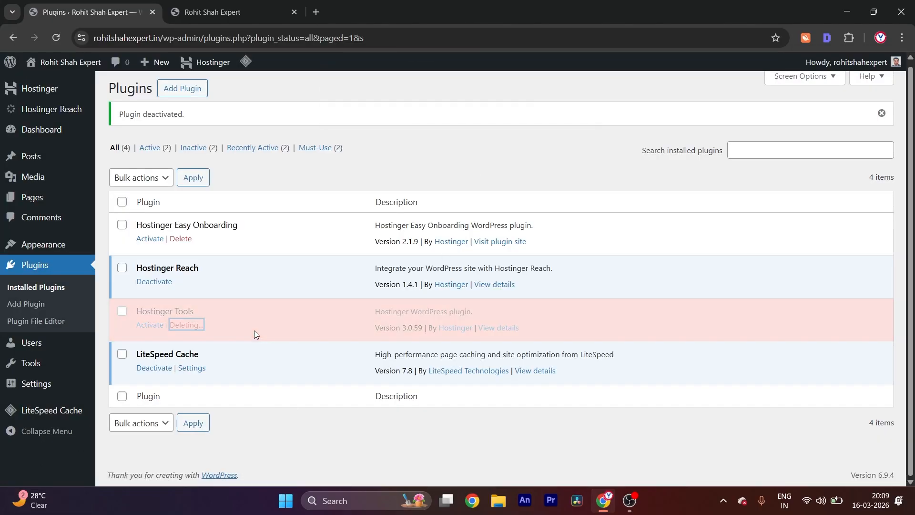
Deactivate and delete the Hostinger Reach plugin, and delete the inactive Hostinger Easy Onboarding plugin as well
{"action": "left_click", "coordinate": [154, 281]}
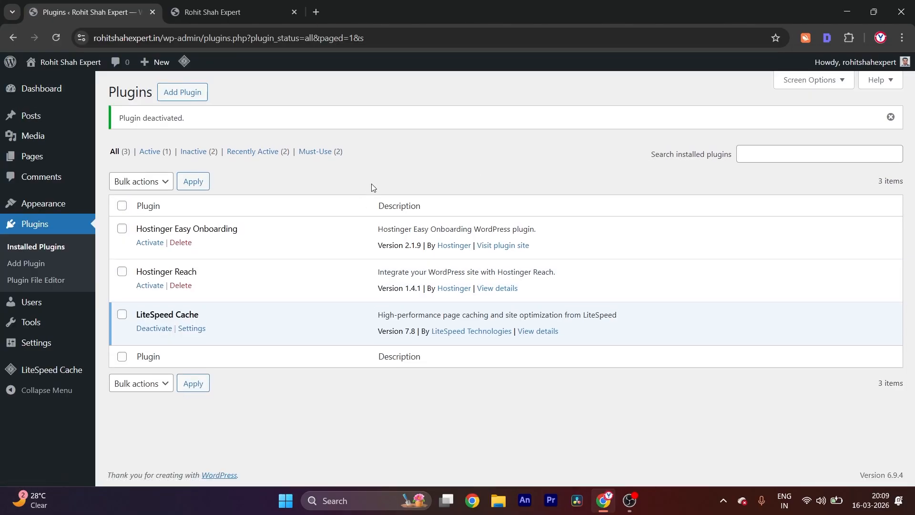
{"action": "left_click", "coordinate": [180, 285]}
{"action": "left_click", "coordinate": [509, 112]}
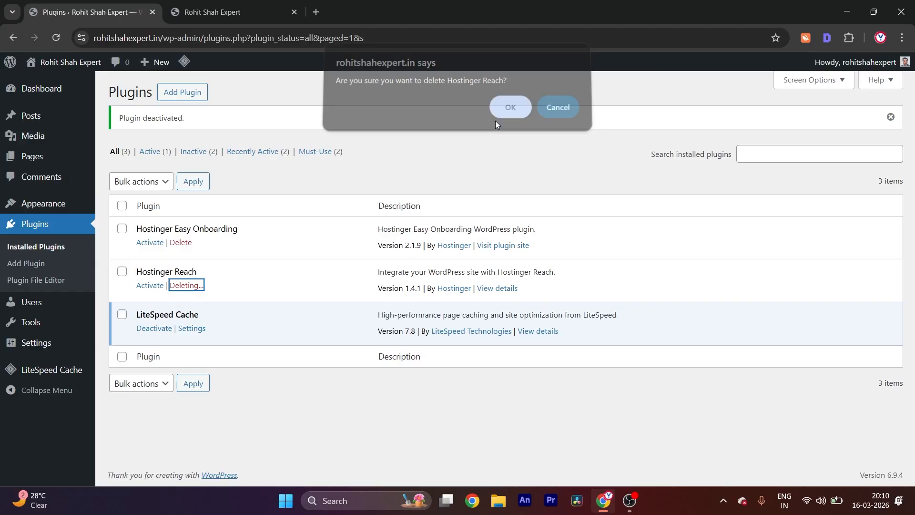
{"action": "left_click", "coordinate": [181, 244]}
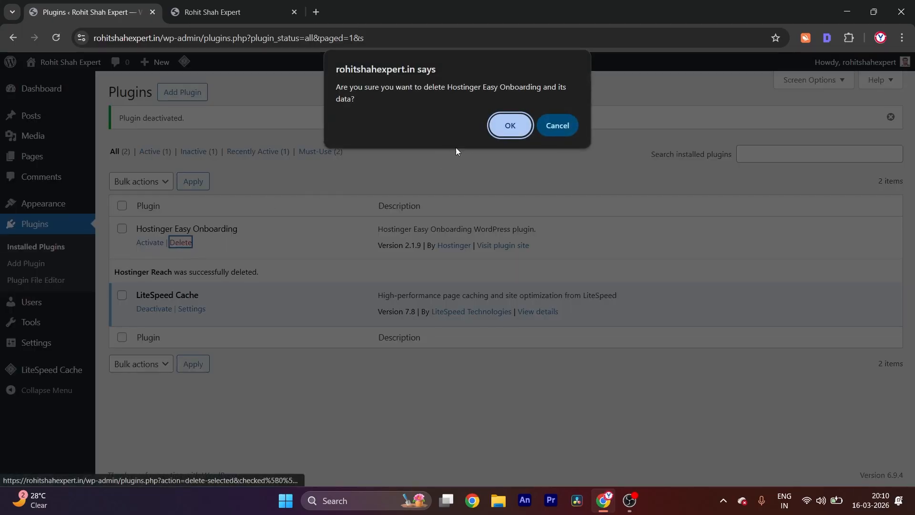
{"action": "left_click", "coordinate": [504, 126]}
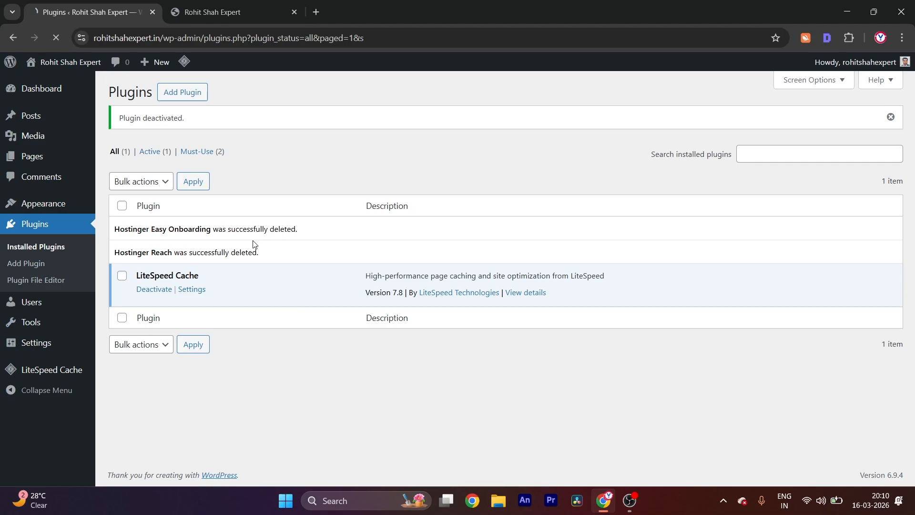
Search the plugin directory for "elementor" to add a new plugin
{"action": "left_click", "coordinate": [182, 92]}
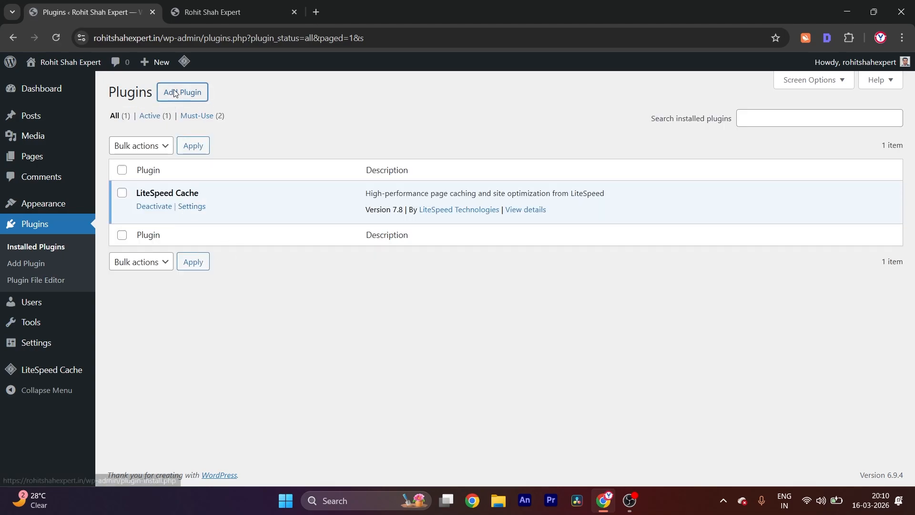
{"action": "left_click", "coordinate": [675, 144]}
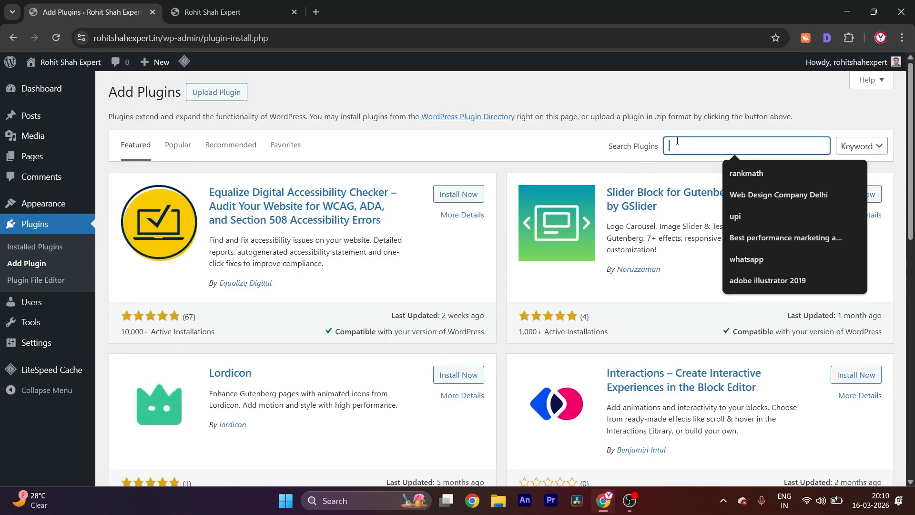
{"action": "type", "text": "elemento"}
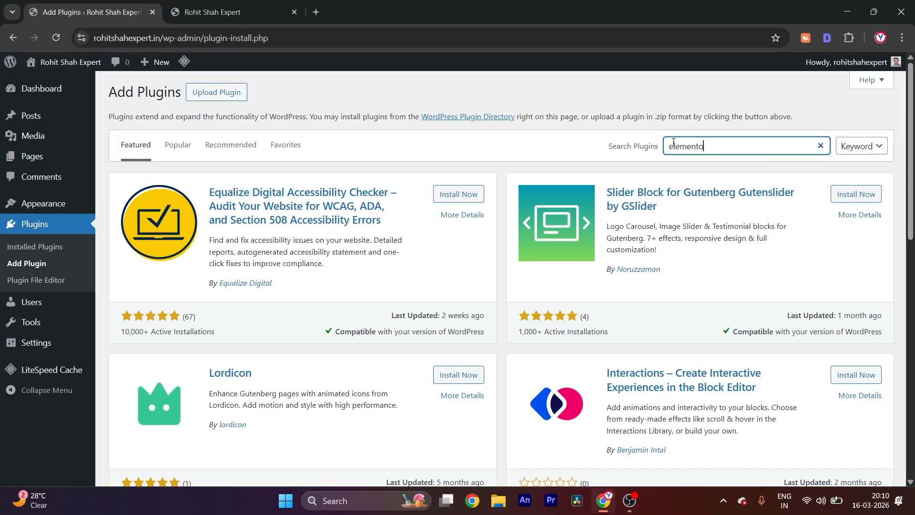
{"action": "type", "text": "r"}
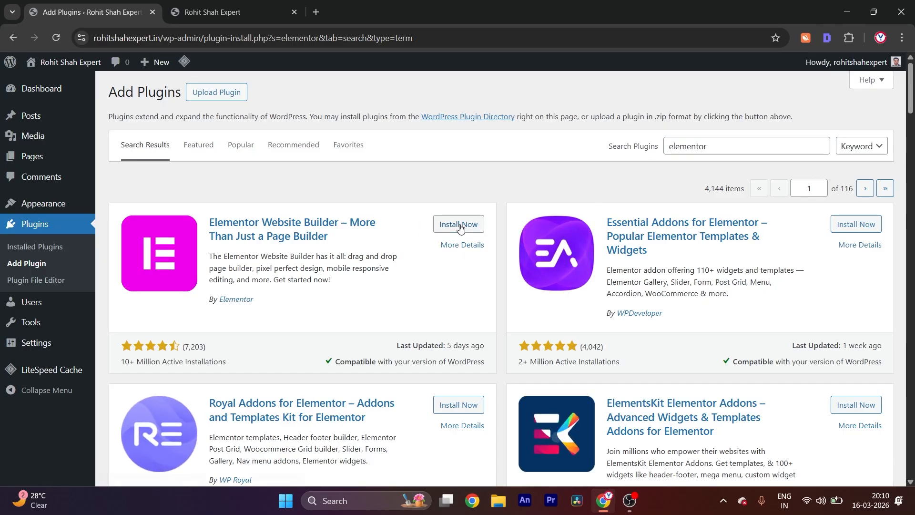
Install and activate the Elementor Website Builder plugin, closing its setup wizard and dismissing the notice about the editor's new home
{"action": "left_click", "coordinate": [460, 227]}
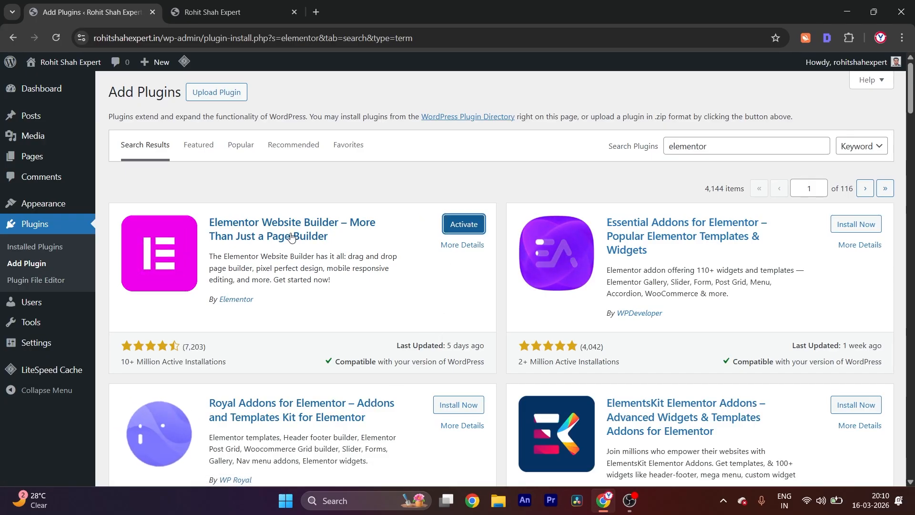
{"action": "left_click", "coordinate": [459, 227]}
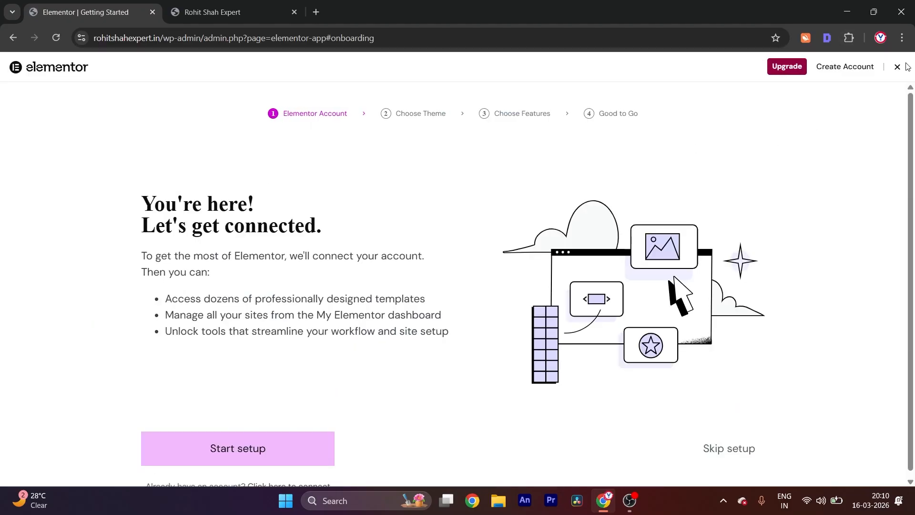
{"action": "left_click", "coordinate": [898, 67]}
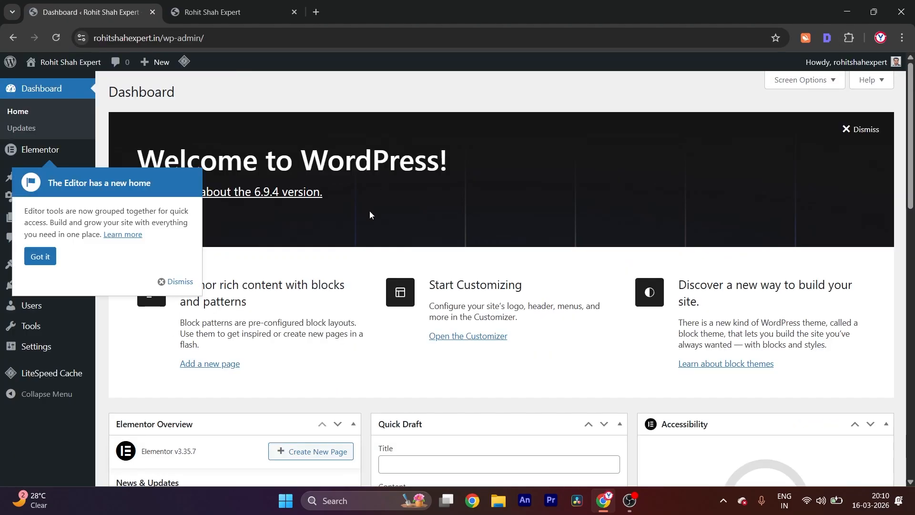
{"action": "left_click", "coordinate": [179, 281]}
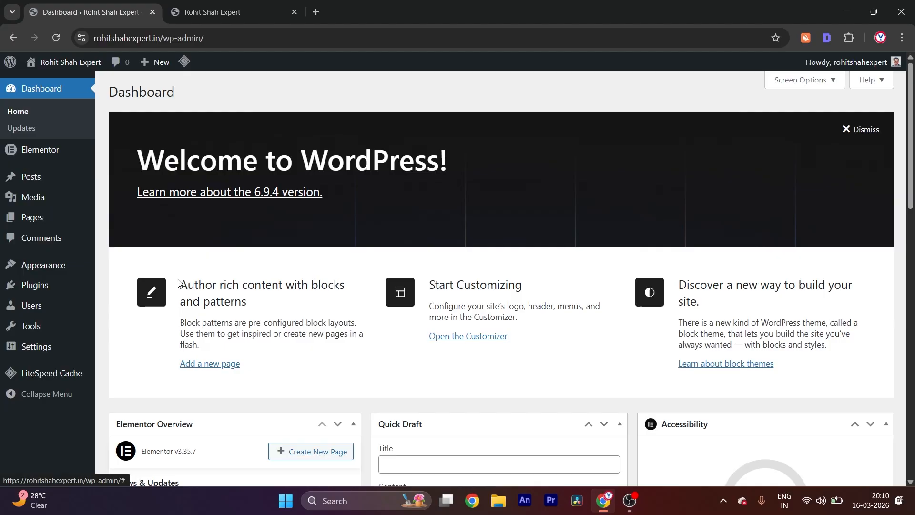
Review the default content on the live site's front page and move the "Hello world!" post to the trash
{"action": "left_click", "coordinate": [236, 11]}
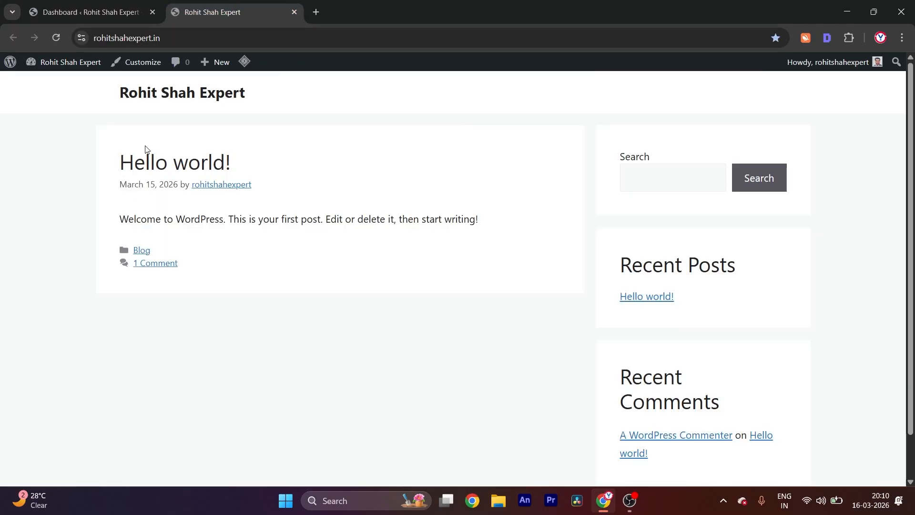
{"action": "left_click_drag", "start_coordinate": [88, 149], "coordinate": [325, 266]}
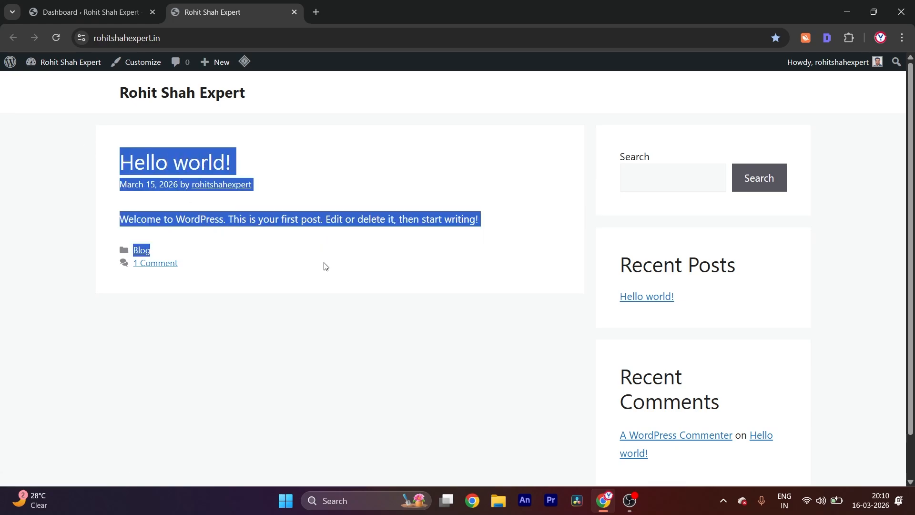
{"action": "scroll", "coordinate": [767, 140], "scroll_direction": "down", "scroll_amount": 1}
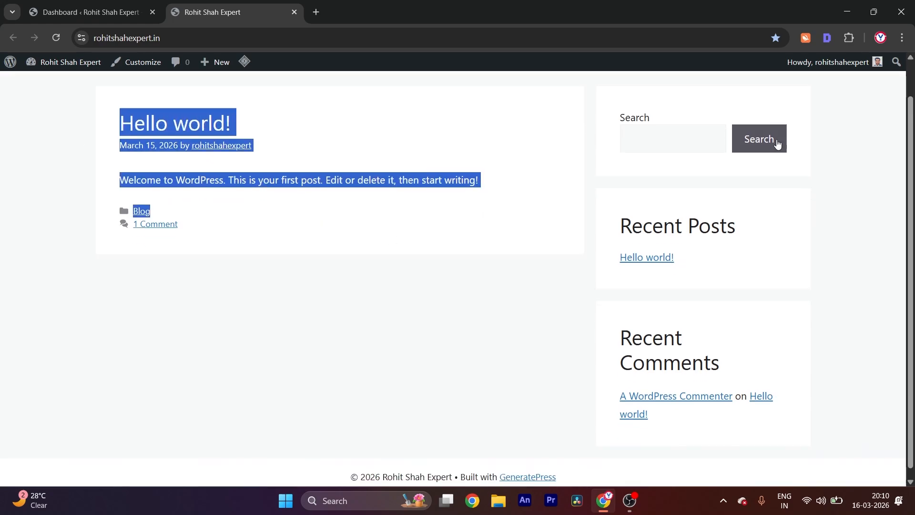
{"action": "scroll", "coordinate": [701, 296], "scroll_direction": "up", "scroll_amount": 1}
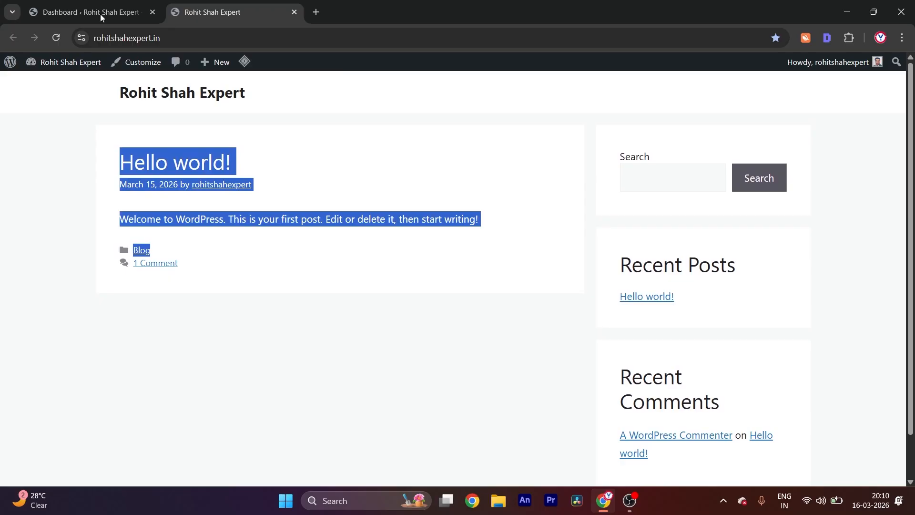
{"action": "left_click", "coordinate": [87, 13]}
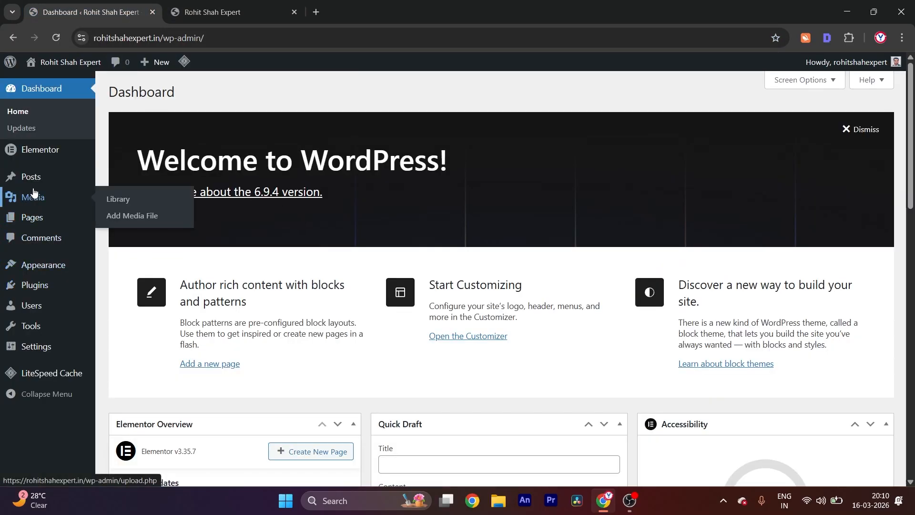
{"action": "left_click", "coordinate": [33, 177]}
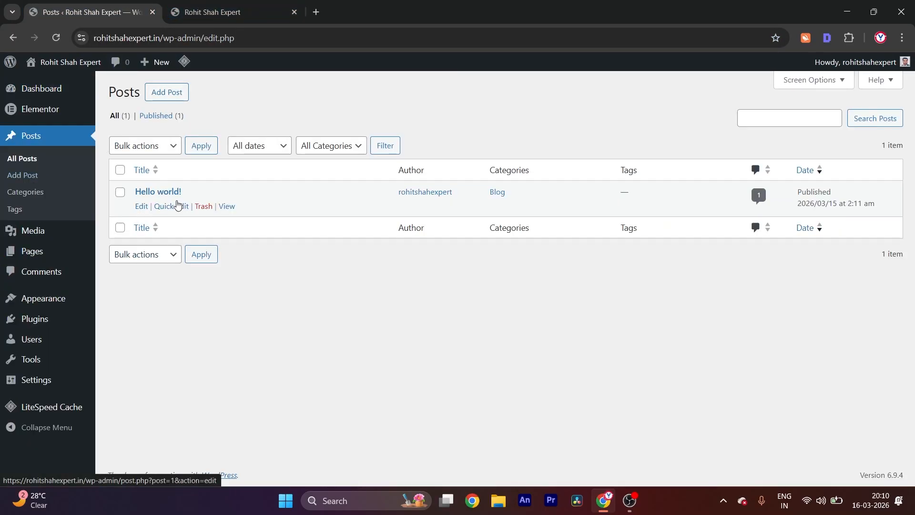
{"action": "left_click", "coordinate": [205, 12]}
{"action": "left_click", "coordinate": [216, 308]}
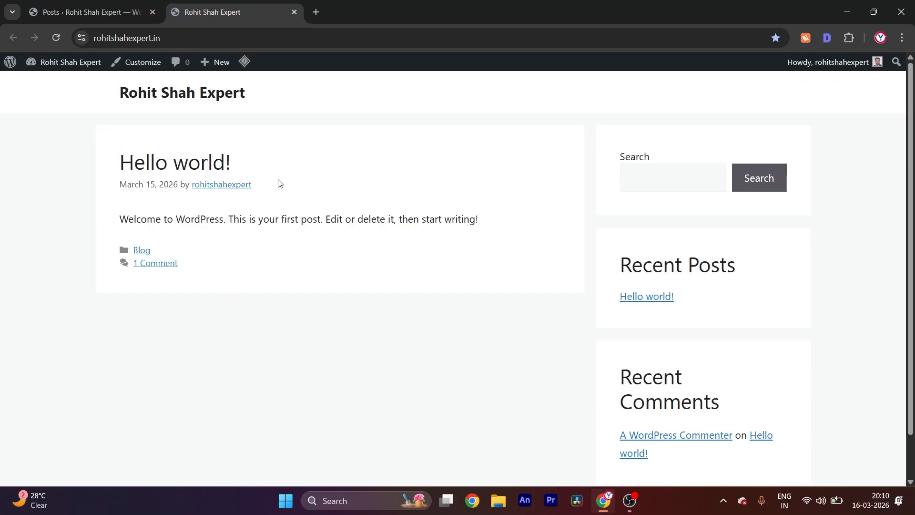
{"action": "left_click", "coordinate": [103, 12]}
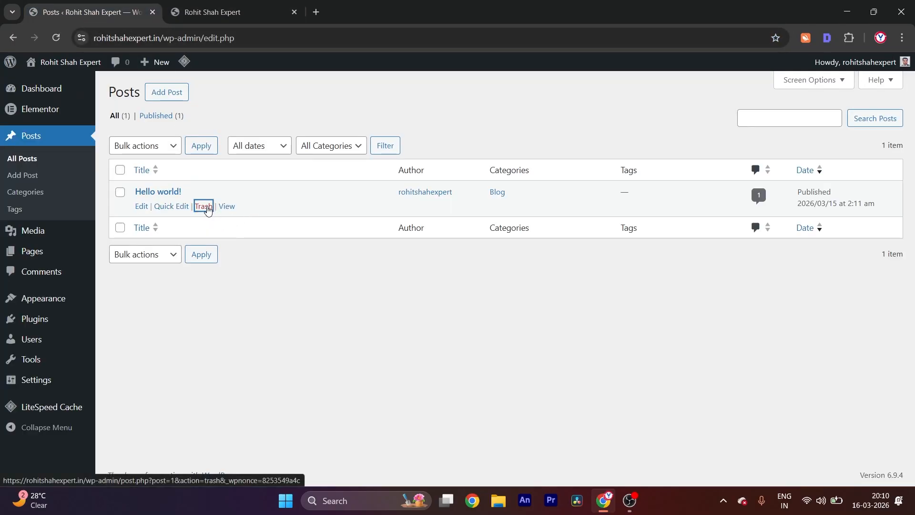
Move the draft Privacy Policy page to the trash from the list of all pages
{"action": "mouse_move", "coordinate": [23, 261]}
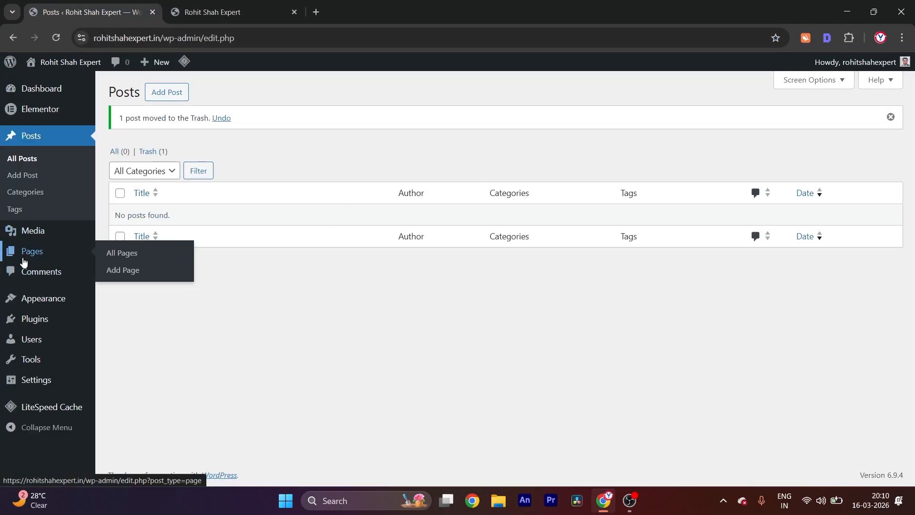
{"action": "left_click", "coordinate": [115, 253]}
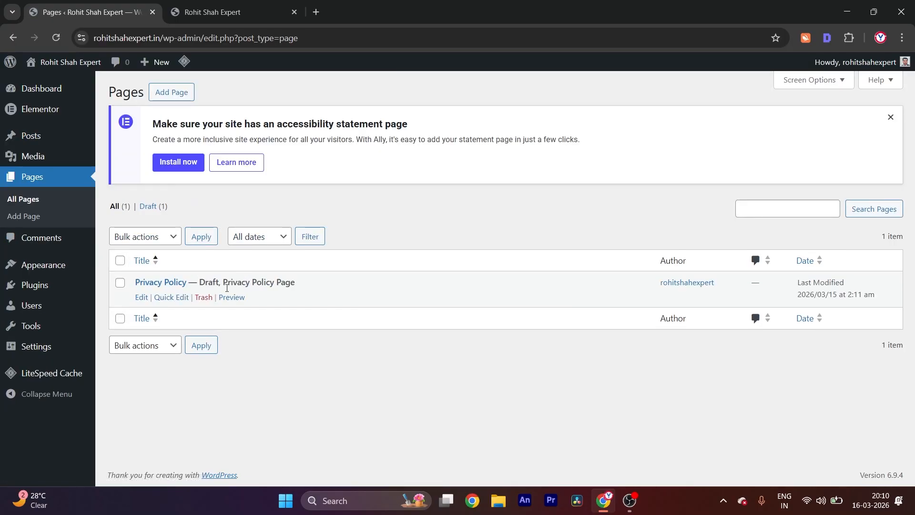
{"action": "left_click", "coordinate": [208, 304]}
Reload the live site's front page and check its content area
{"action": "left_click", "coordinate": [205, 2]}
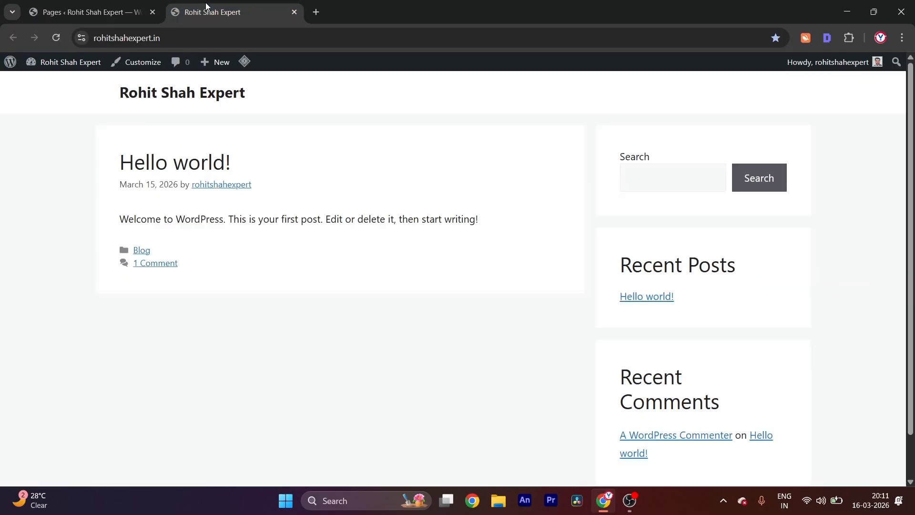
{"action": "key", "text": "F5"}
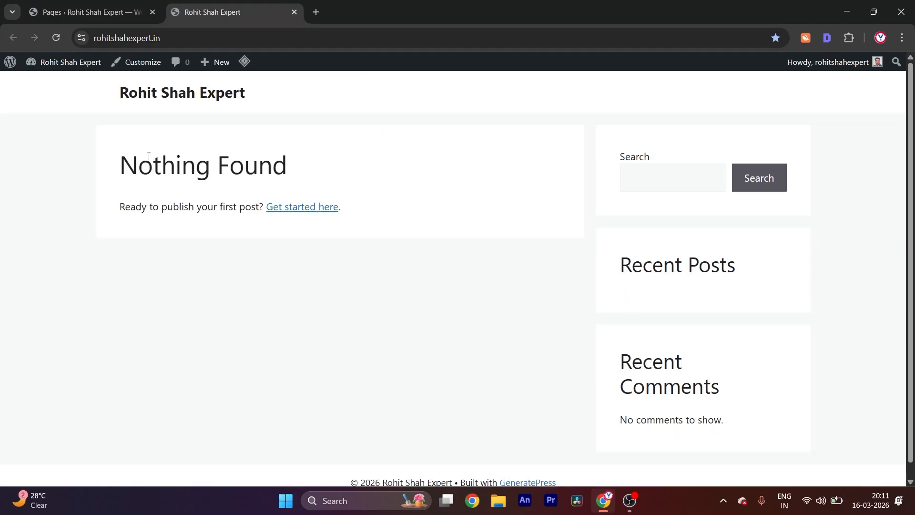
{"action": "left_click_drag", "start_coordinate": [119, 165], "coordinate": [366, 170]}
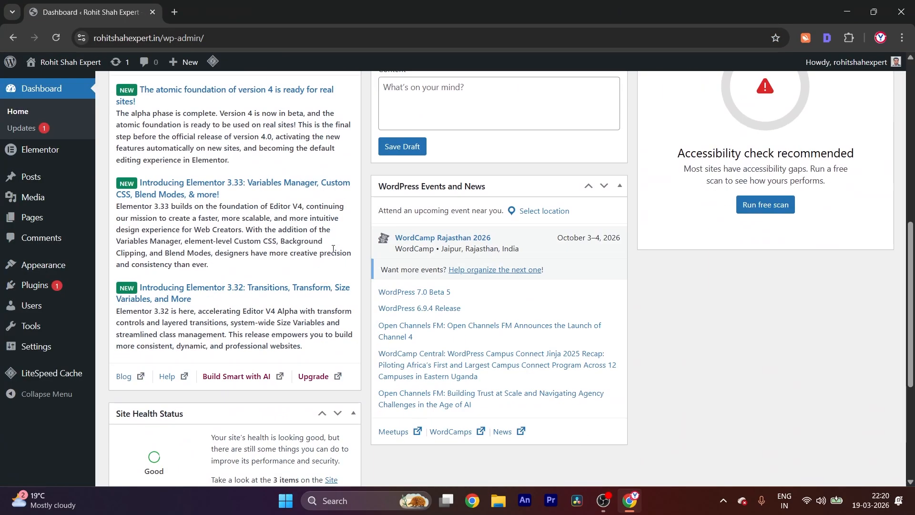
{"action": "scroll", "coordinate": [500, 276], "scroll_direction": "up", "scroll_amount": 9}
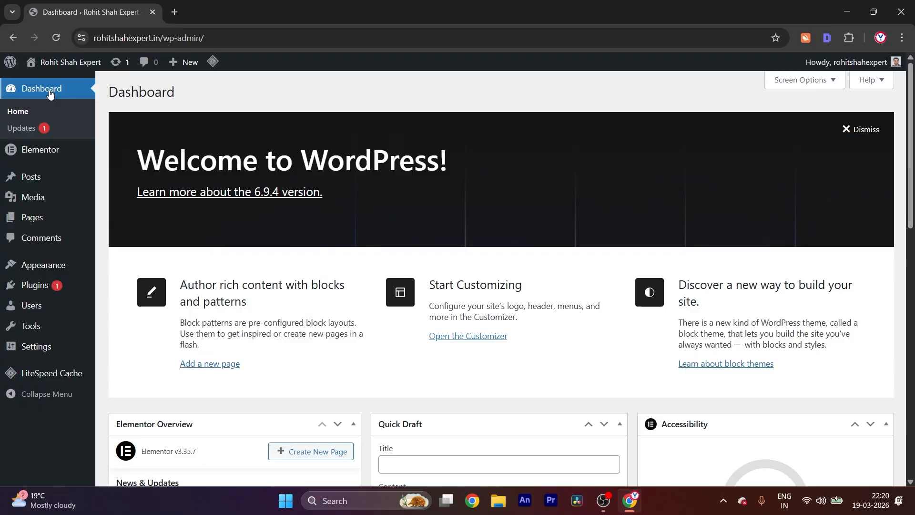
Open the live site in a second browser tab from the dashboard and view its front page
{"action": "right_click", "coordinate": [71, 85]}
{"action": "left_click", "coordinate": [93, 94]}
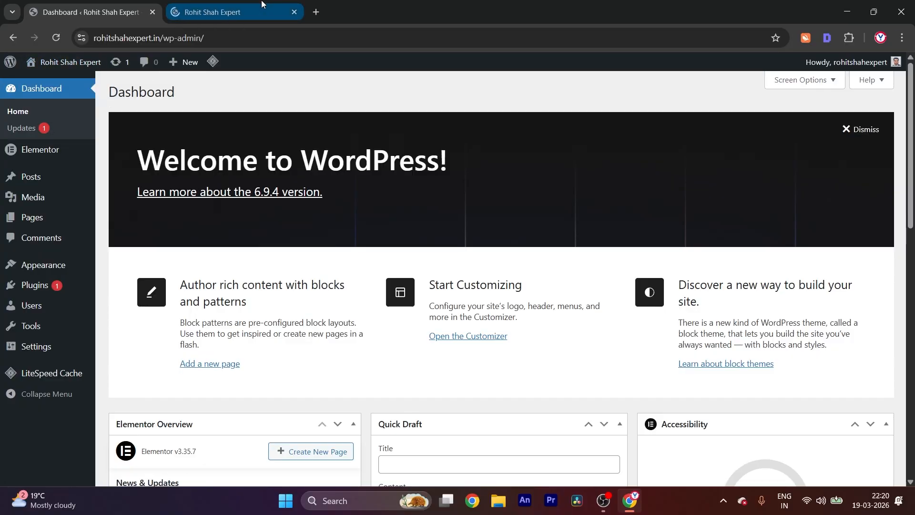
{"action": "key", "text": "ctrl+Tab"}
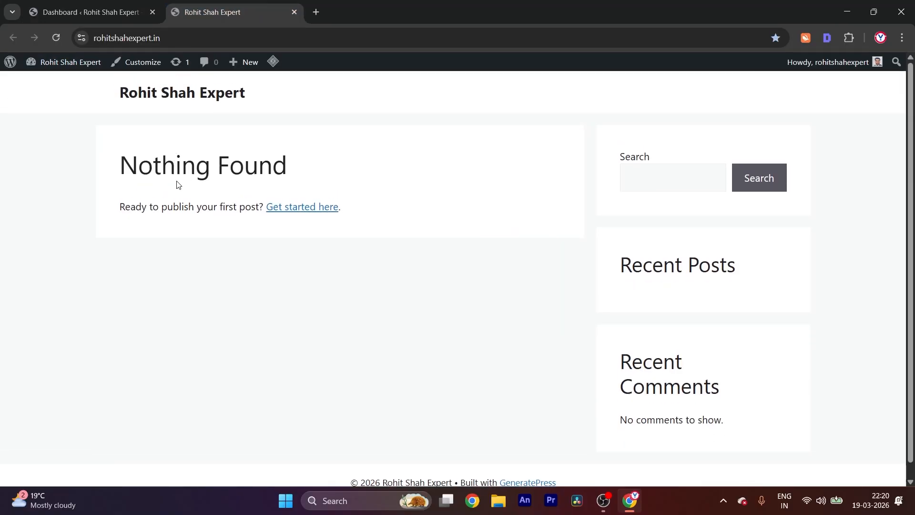
Check the lists of all posts and all pages in the admin area, and return to the live site
{"action": "left_click", "coordinate": [85, 13]}
{"action": "mouse_move", "coordinate": [35, 181]}
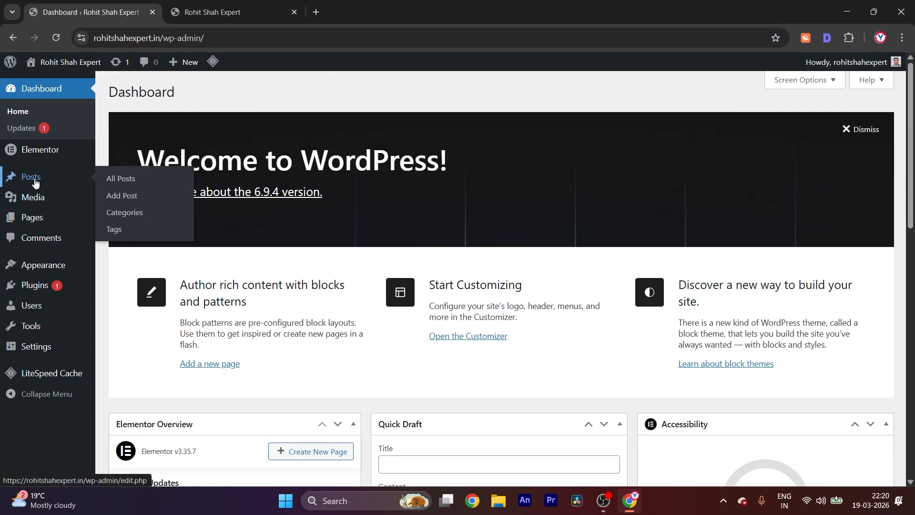
{"action": "left_click", "coordinate": [115, 177]}
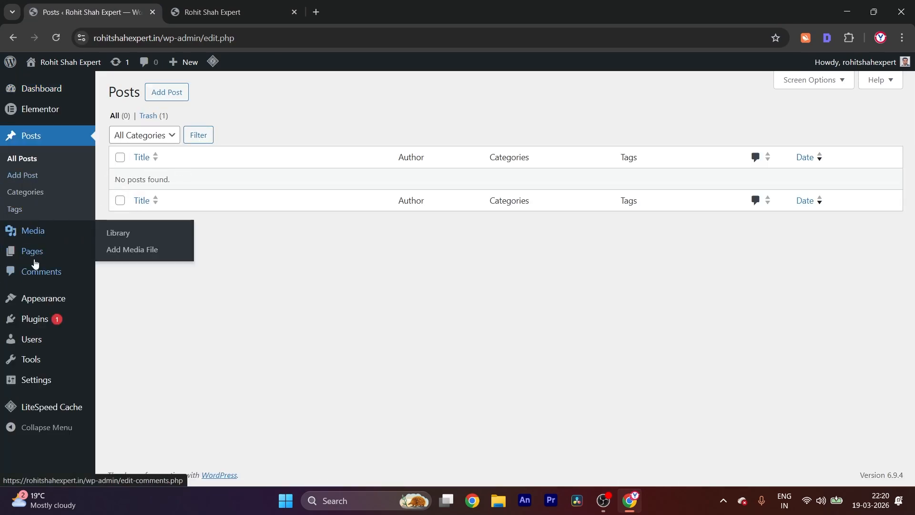
{"action": "mouse_move", "coordinate": [33, 251]}
{"action": "left_click", "coordinate": [131, 253]}
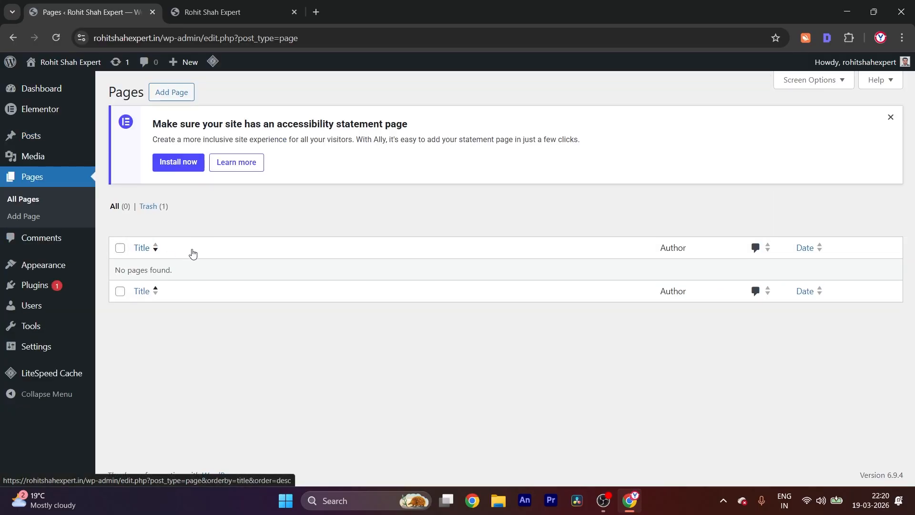
{"action": "left_click", "coordinate": [215, 11]}
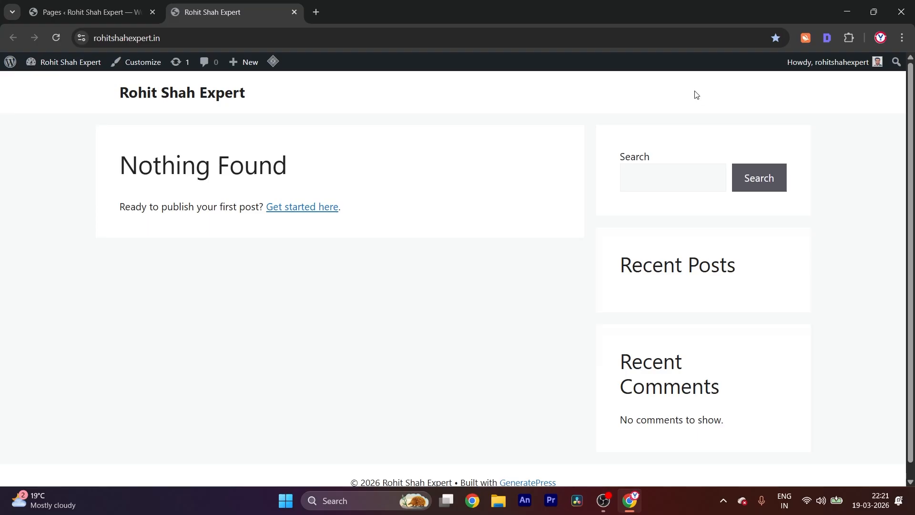
Start a new page in the WordPress admin area and dismiss the editor's welcome guide
{"action": "scroll", "coordinate": [622, 143], "scroll_direction": "down", "scroll_amount": 1}
{"action": "scroll", "coordinate": [619, 117], "scroll_direction": "up", "scroll_amount": 1}
{"action": "left_click", "coordinate": [71, 18]}
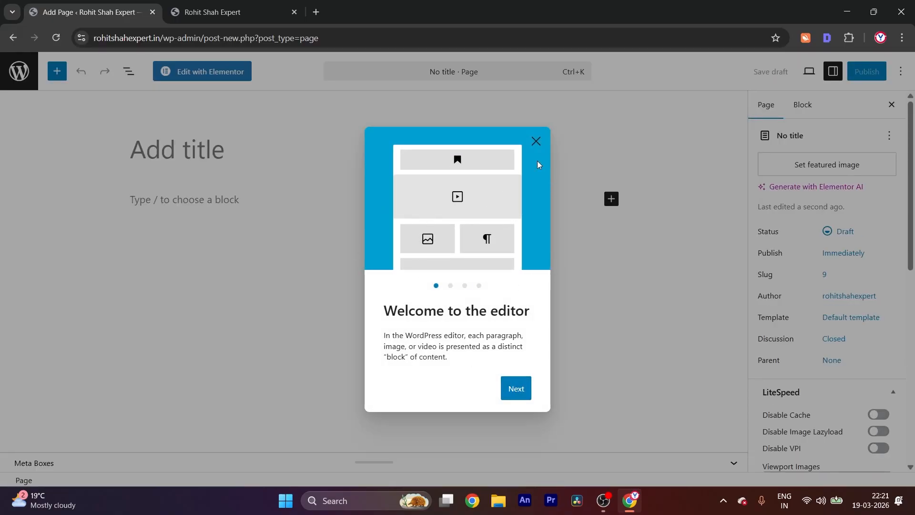
{"action": "left_click", "coordinate": [519, 392]}
{"action": "left_click", "coordinate": [518, 394]}
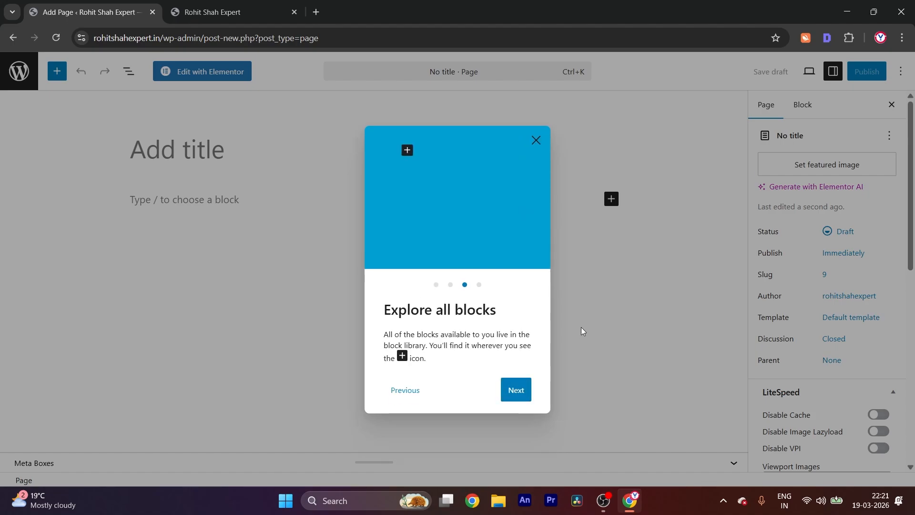
{"action": "left_click", "coordinate": [535, 140]}
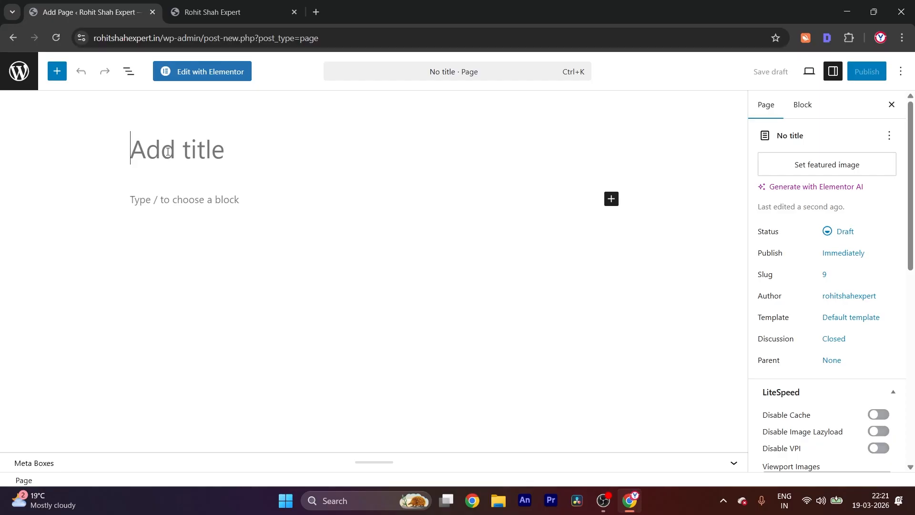
Title the new page "About Us" and publish it
{"action": "type", "text": "About"}
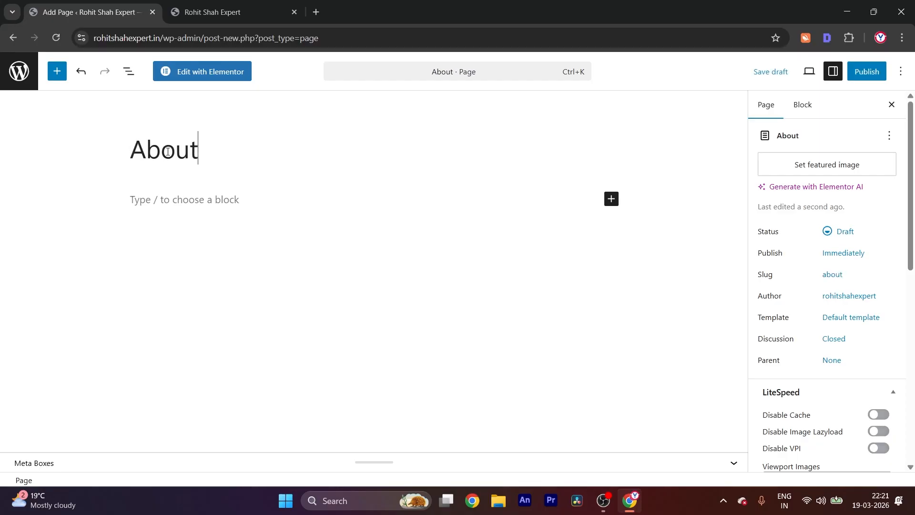
{"action": "type", "text": " Us"}
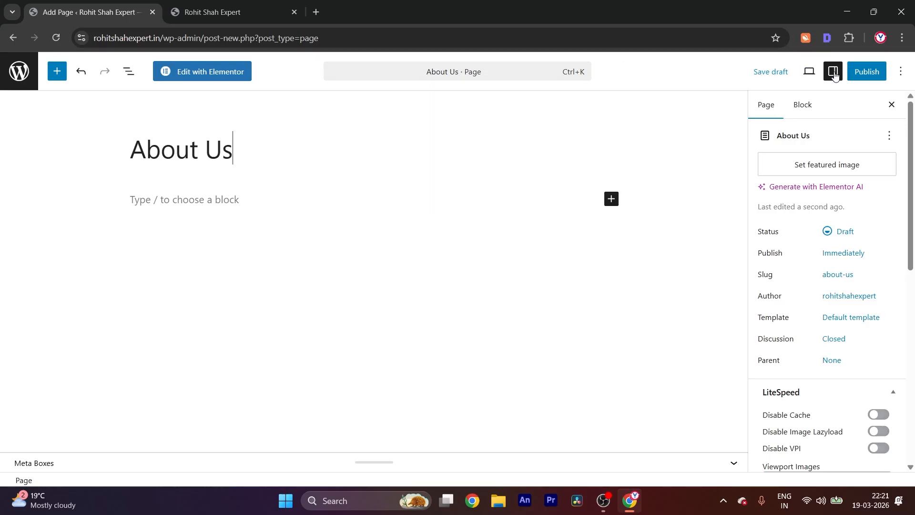
{"action": "left_click", "coordinate": [866, 72]}
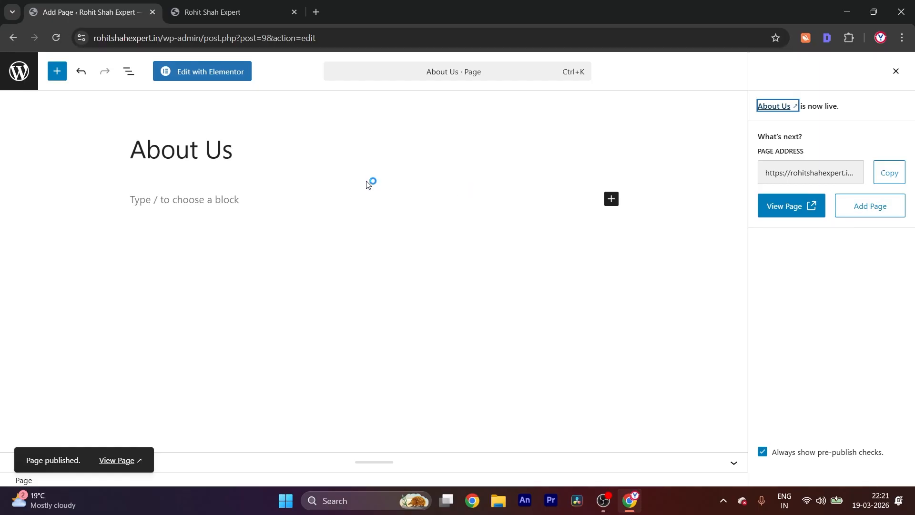
Reload the live site's front page and check its header navigation for the About Us page
{"action": "key", "text": "ctrl+Tab"}
{"action": "left_click", "coordinate": [94, 7]}
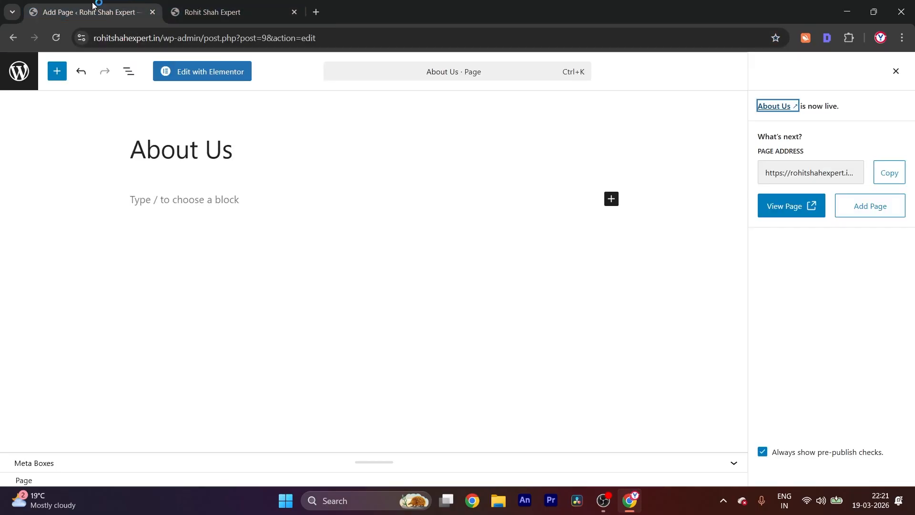
{"action": "left_click", "coordinate": [187, 14]}
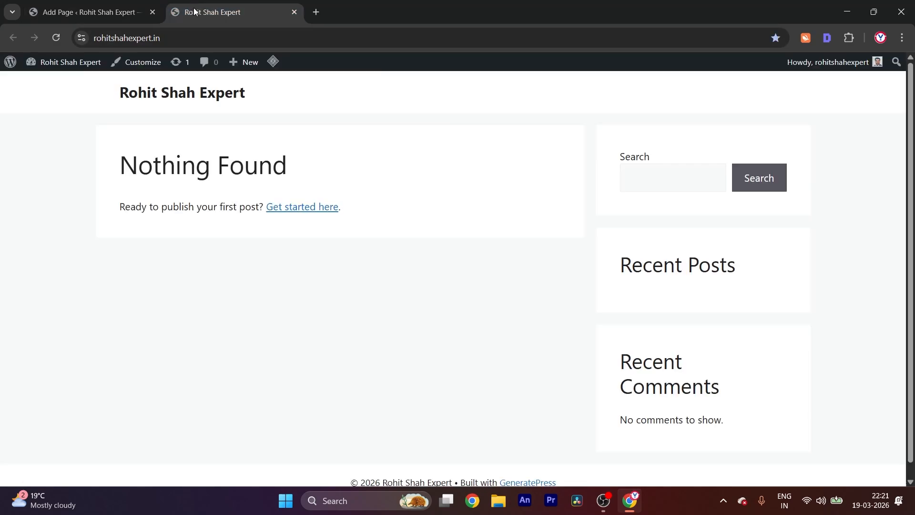
{"action": "key", "text": "F5"}
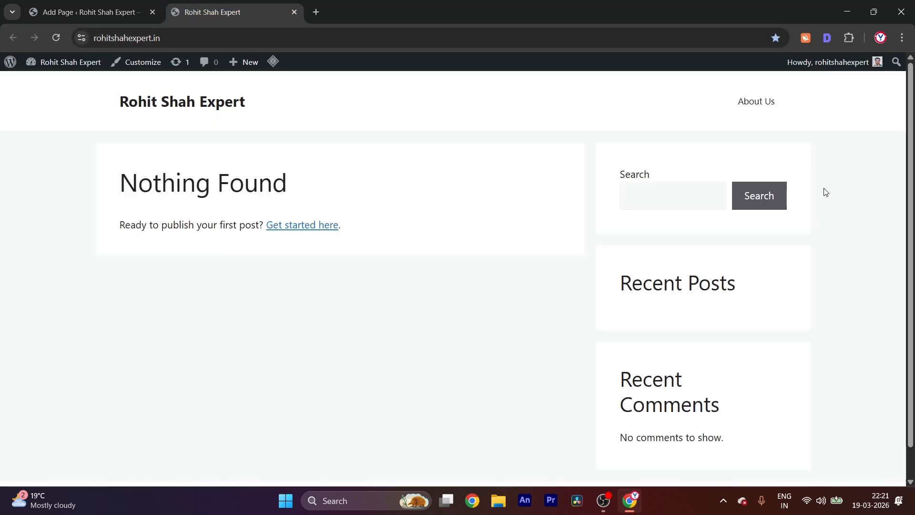
Add and publish another page titled "Contact us", and check the live site's header navigation
{"action": "left_click", "coordinate": [90, 4]}
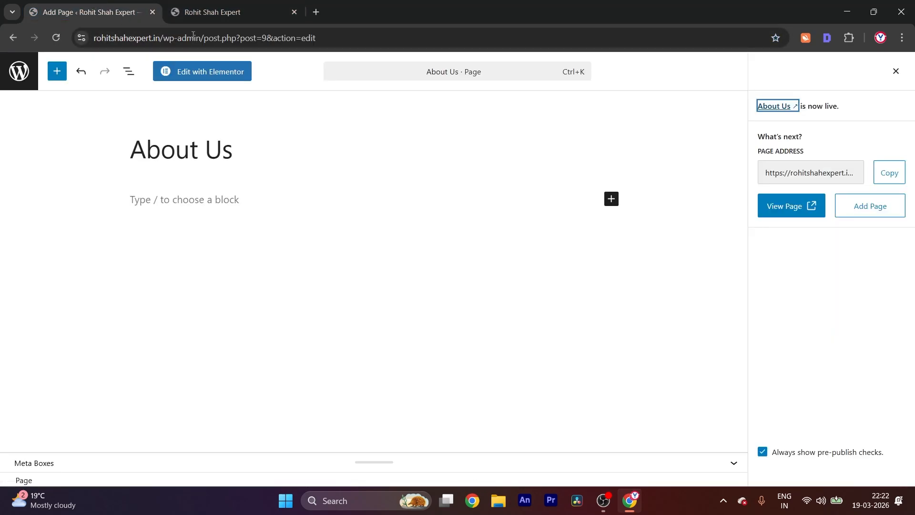
{"action": "left_click", "coordinate": [889, 207]}
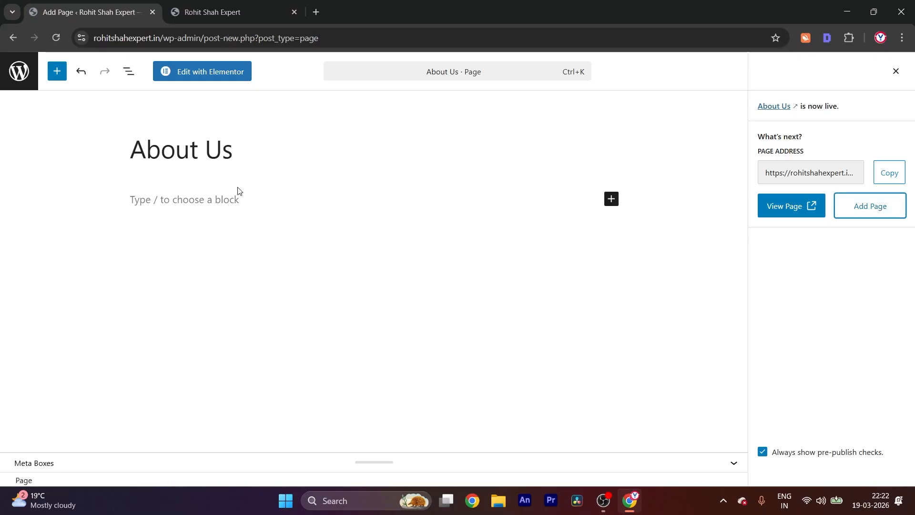
{"action": "type", "text": "Co"}
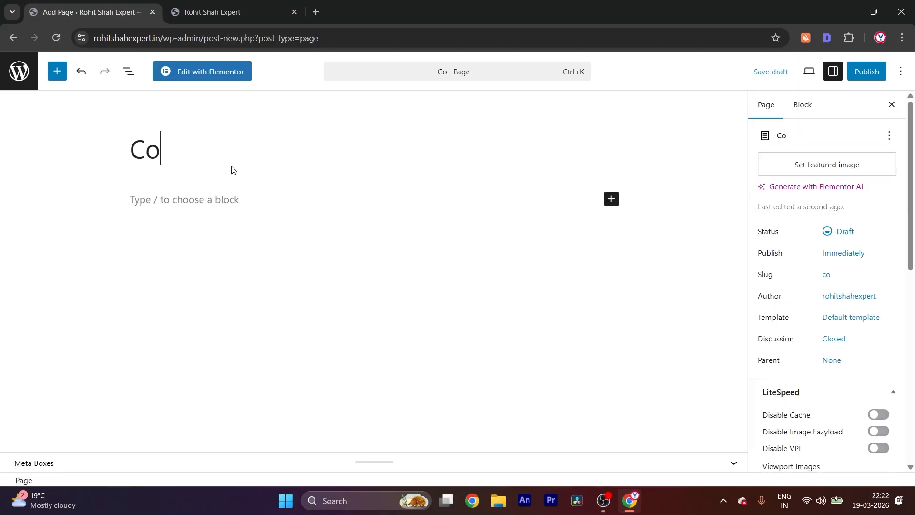
{"action": "type", "text": "ntact us"}
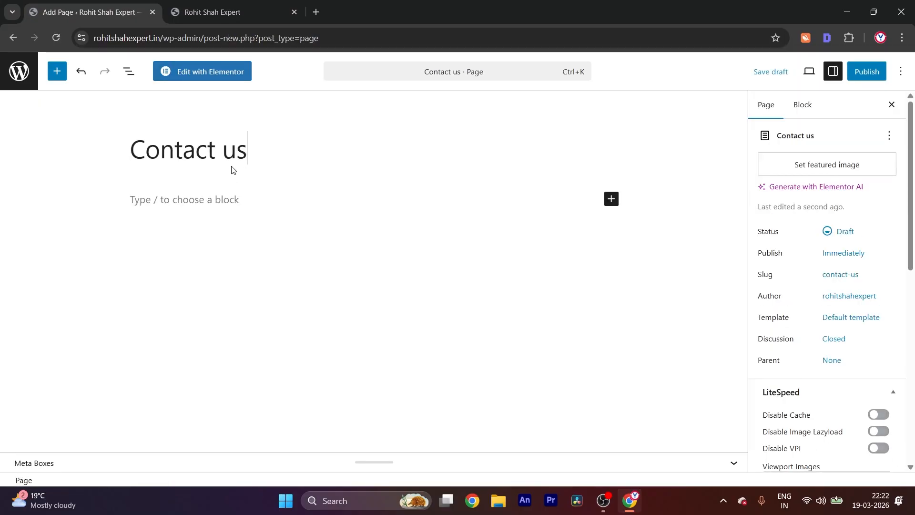
{"action": "left_click", "coordinate": [866, 71]}
{"action": "left_click", "coordinate": [867, 71]}
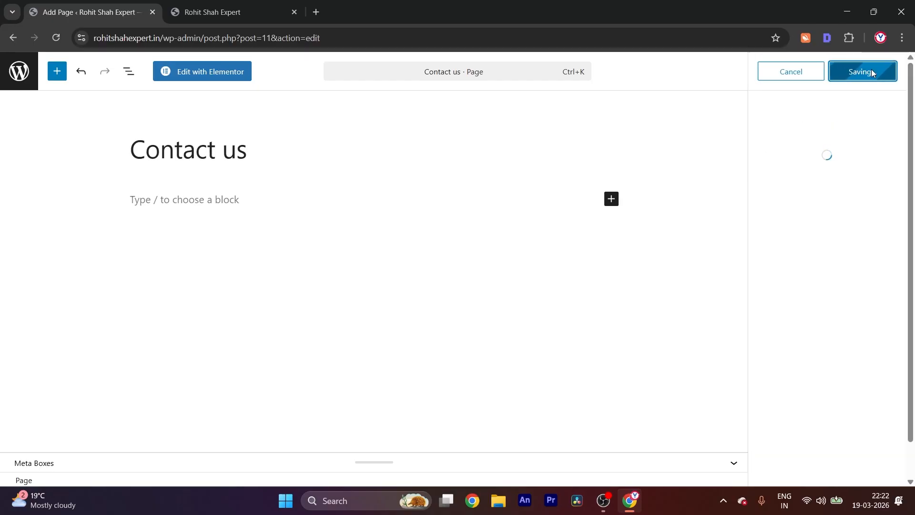
{"action": "left_click", "coordinate": [202, 9]}
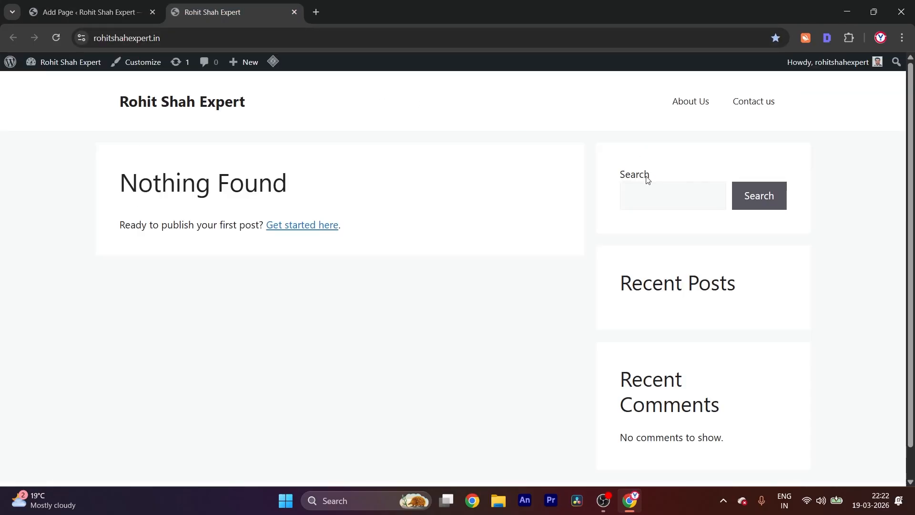
Add a new page titled "Privacy Policy" from the page editor and publish it
{"action": "left_click", "coordinate": [84, 14]}
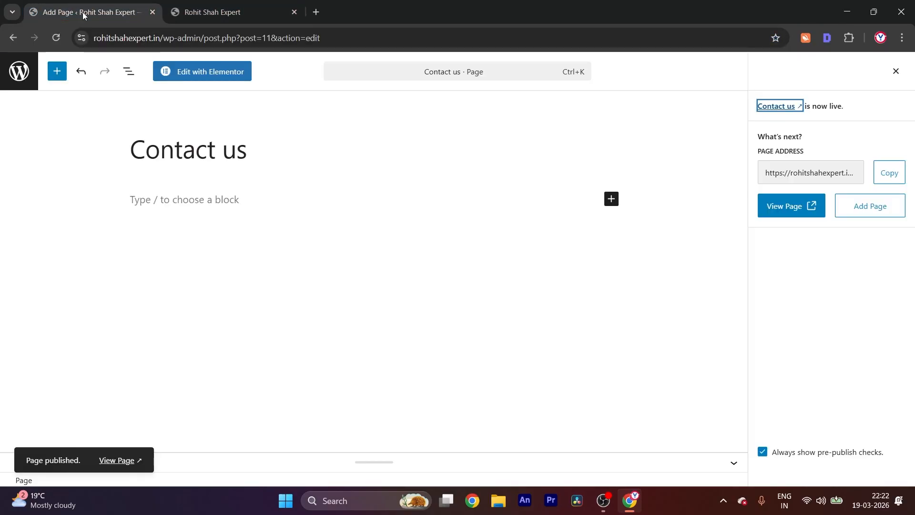
{"action": "left_click", "coordinate": [870, 205]}
{"action": "type", "text": "Privacu"}
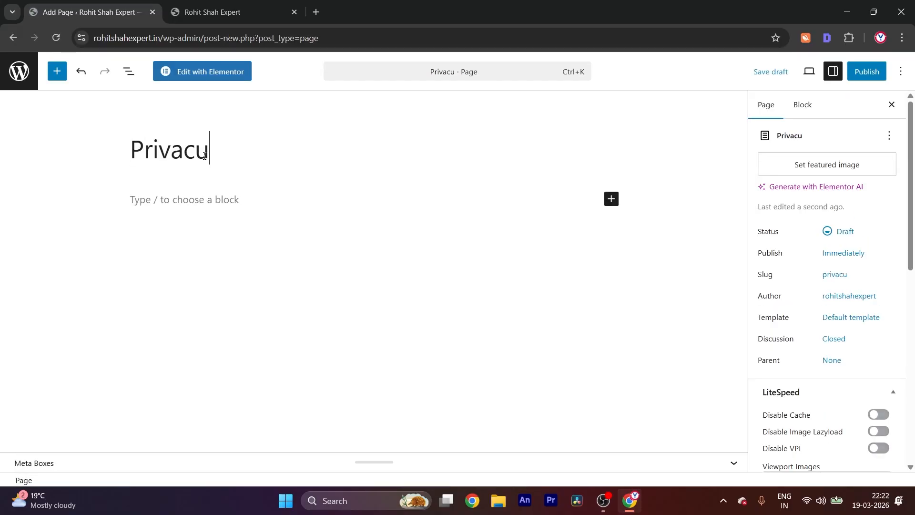
{"action": "key", "text": "BackSpace"}
{"action": "type", "text": "y Policy"}
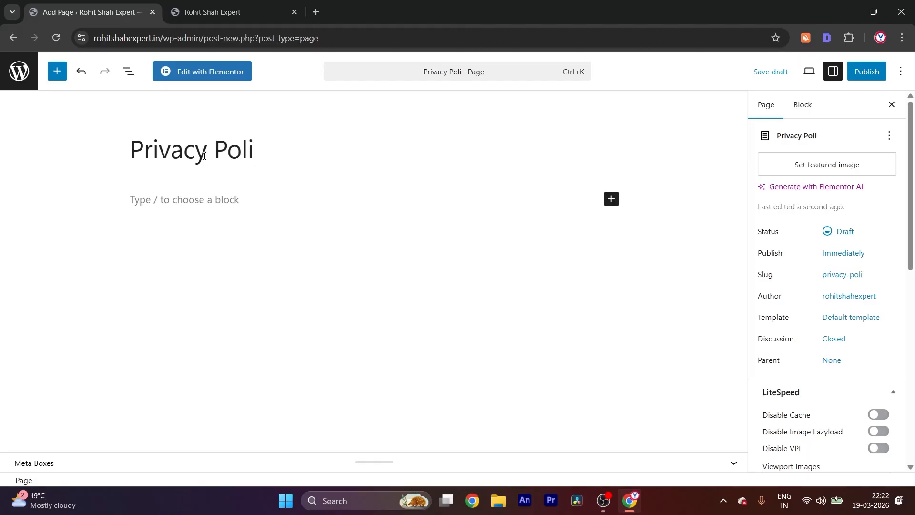
{"action": "left_click", "coordinate": [877, 74]}
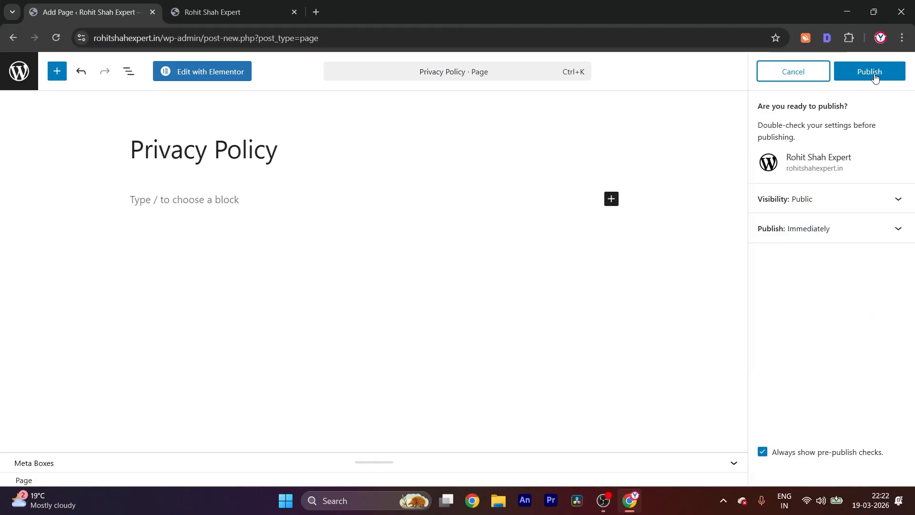
{"action": "left_click", "coordinate": [870, 71]}
Add a new page titled "Home Page" and publish it
{"action": "left_click", "coordinate": [868, 205]}
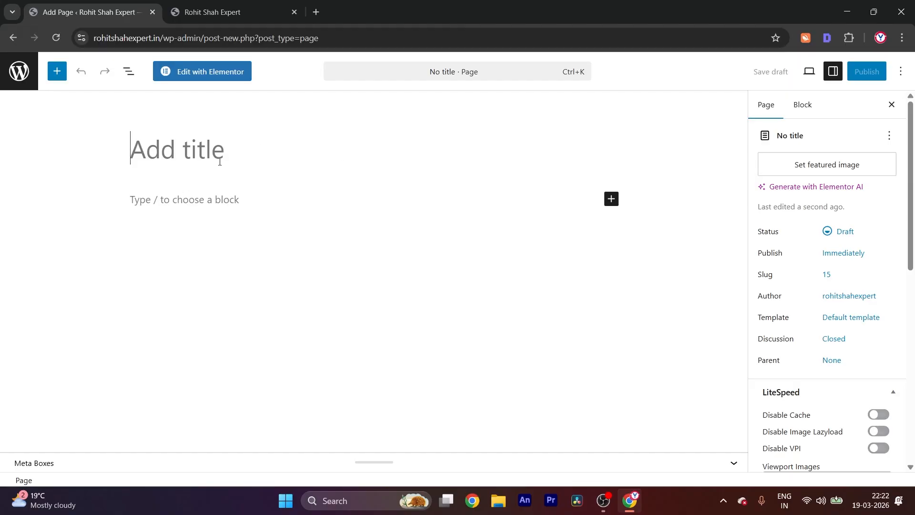
{"action": "type", "text": "Home"}
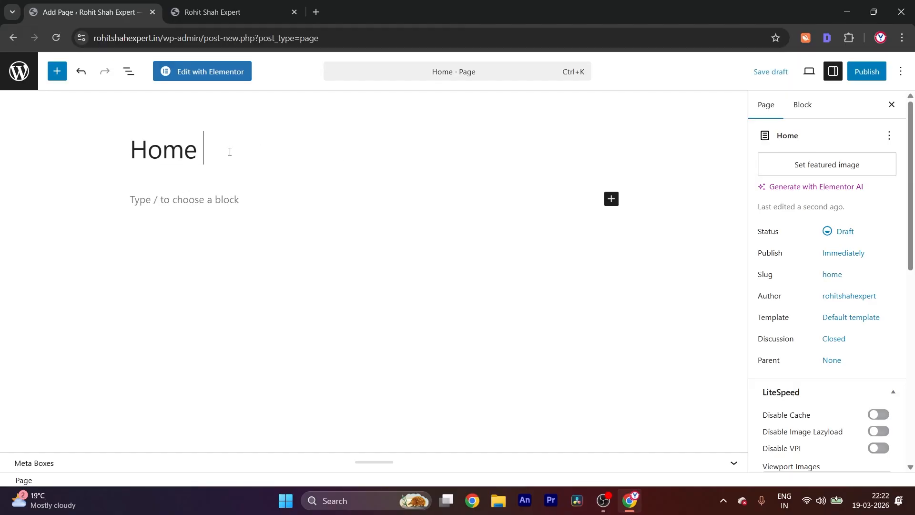
{"action": "type", "text": " Page"}
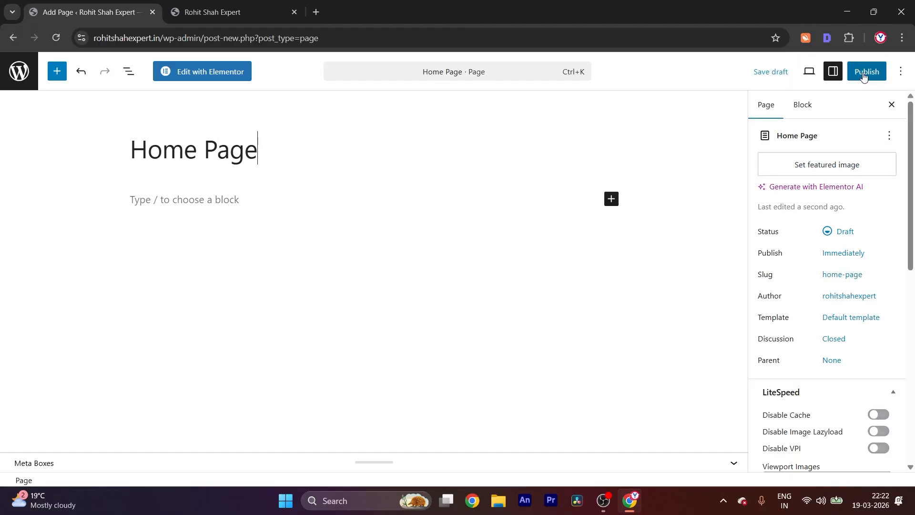
{"action": "left_click", "coordinate": [863, 76]}
{"action": "left_click", "coordinate": [863, 72]}
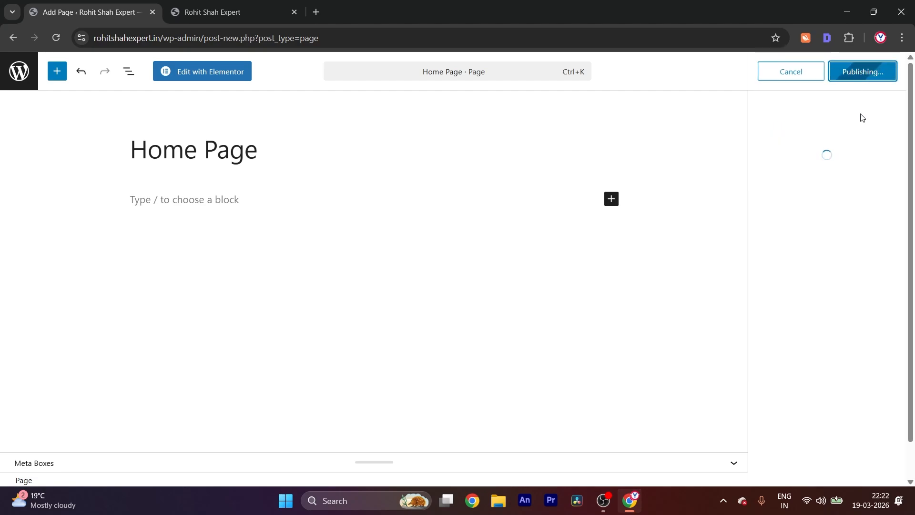
Reload the live site to check its header navigation, and review the list of all pages in the admin area
{"action": "left_click", "coordinate": [246, 12]}
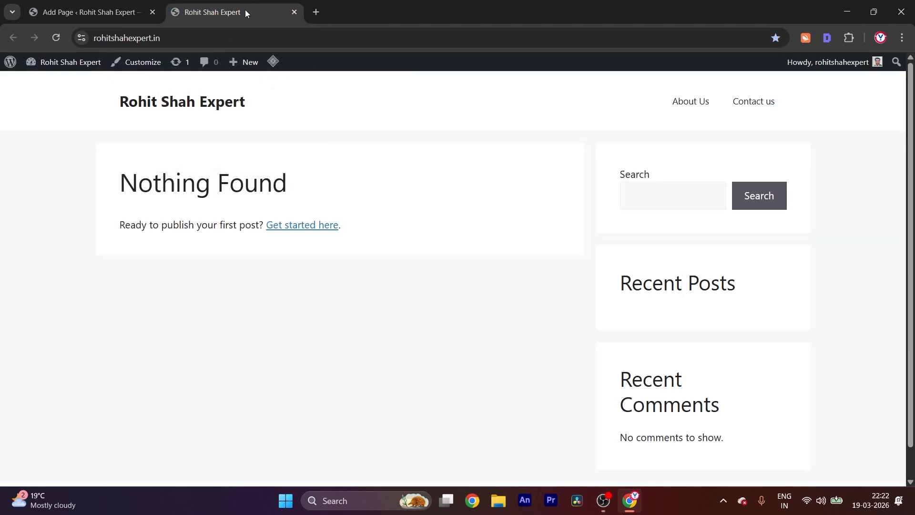
{"action": "key", "text": "F5"}
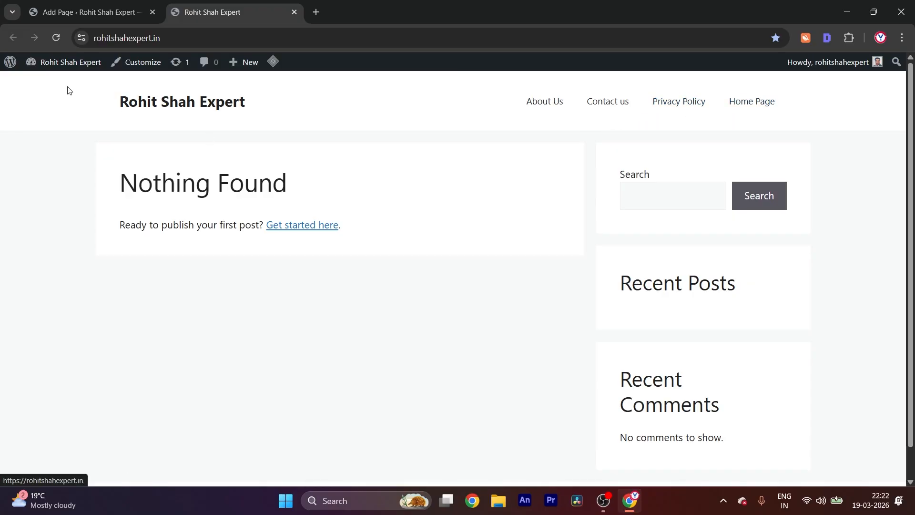
{"action": "left_click", "coordinate": [65, 14]}
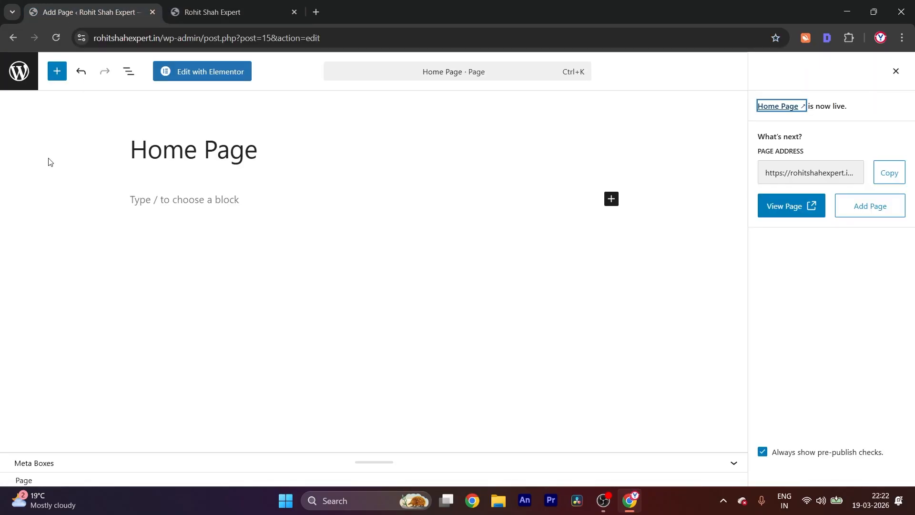
{"action": "left_click", "coordinate": [18, 74]}
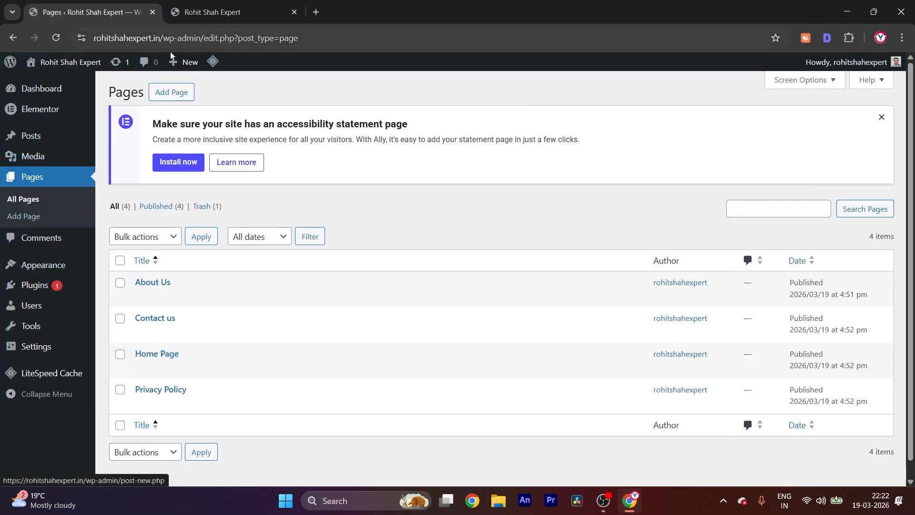
{"action": "scroll", "coordinate": [62, 241], "scroll_direction": "down", "scroll_amount": 1}
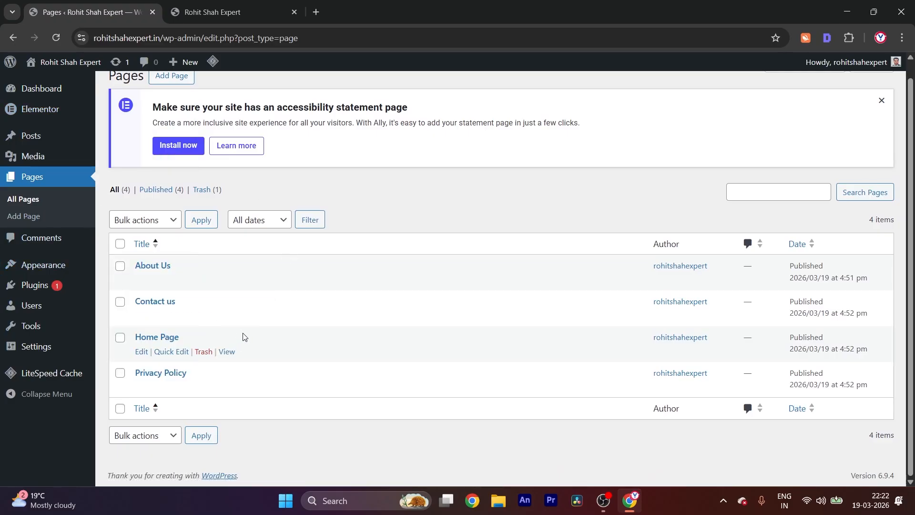
Look over the active GeneratePress theme, and set the new menu's name to "Primary" in the site's menu settings
{"action": "mouse_move", "coordinate": [19, 271]}
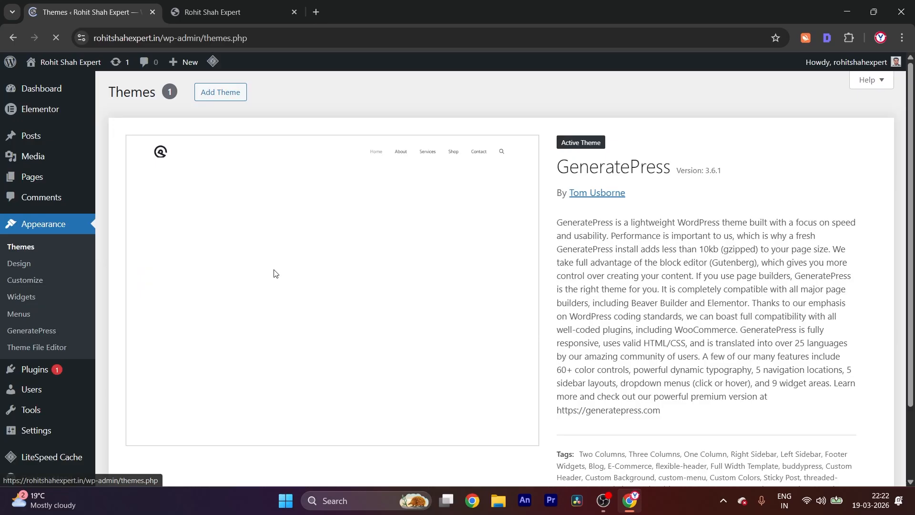
{"action": "scroll", "coordinate": [443, 243], "scroll_direction": "down", "scroll_amount": 3}
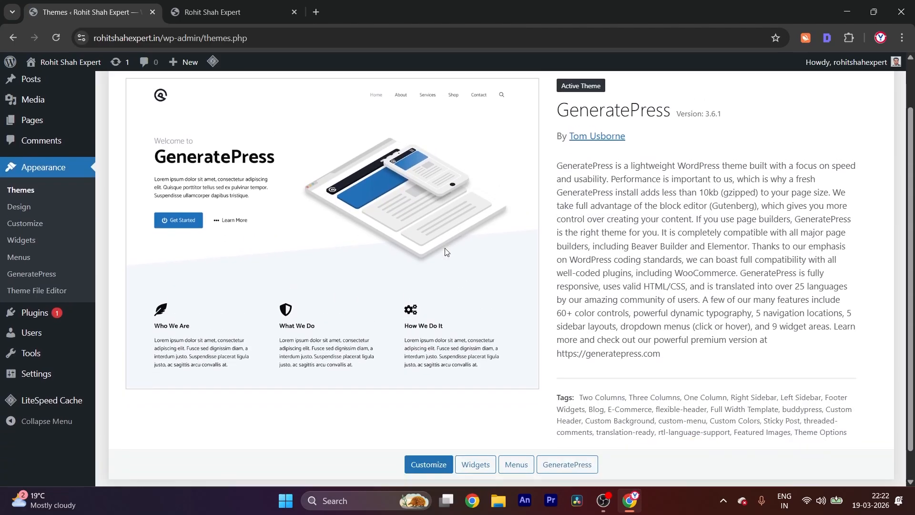
{"action": "scroll", "coordinate": [476, 376], "scroll_direction": "up", "scroll_amount": 3}
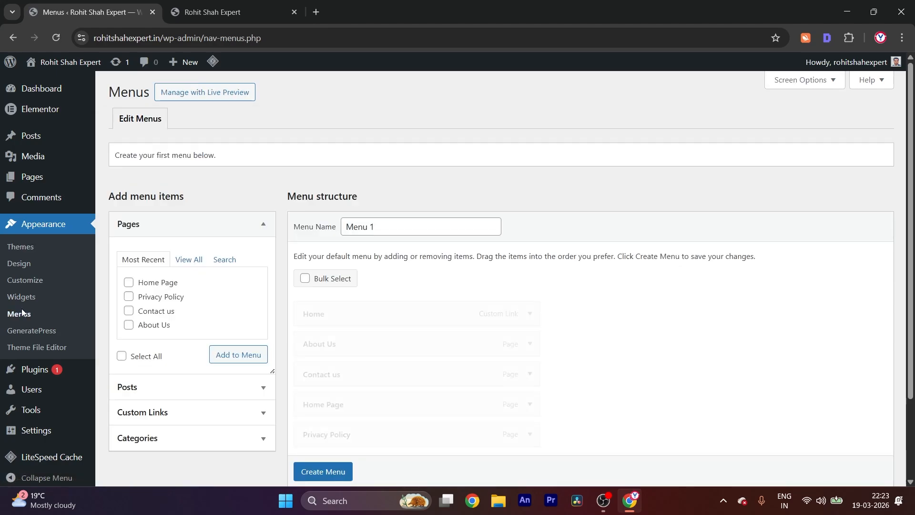
{"action": "left_click_drag", "start_coordinate": [387, 232], "coordinate": [290, 252]}
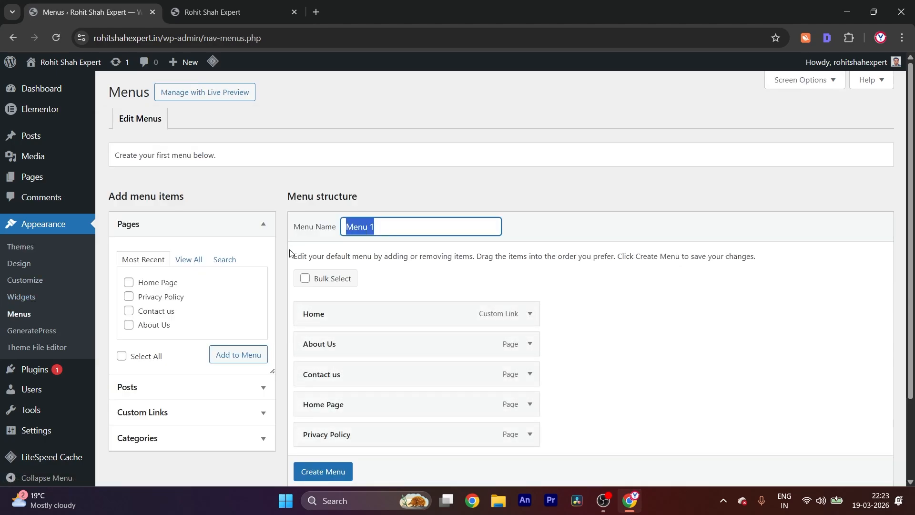
{"action": "key", "text": "BackSpace"}
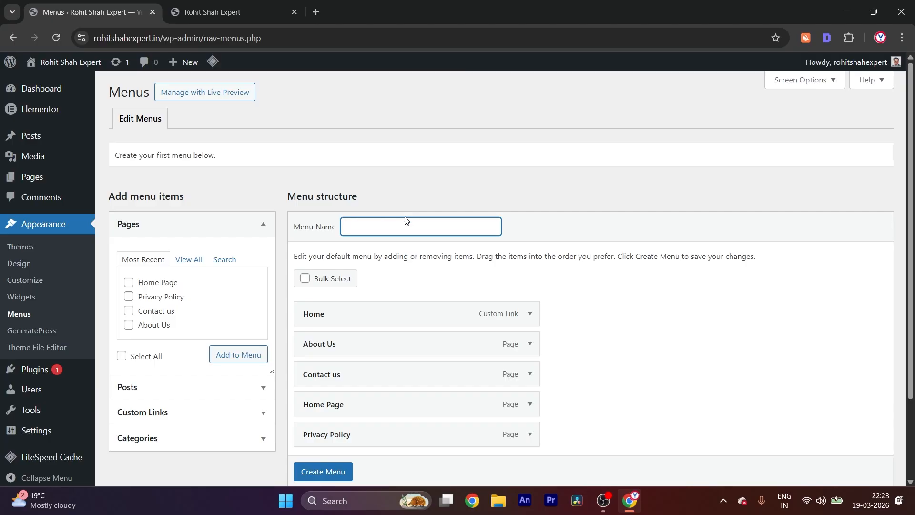
{"action": "type", "text": "Pri"}
{"action": "key", "text": "Down"}
{"action": "key", "text": "Return"}
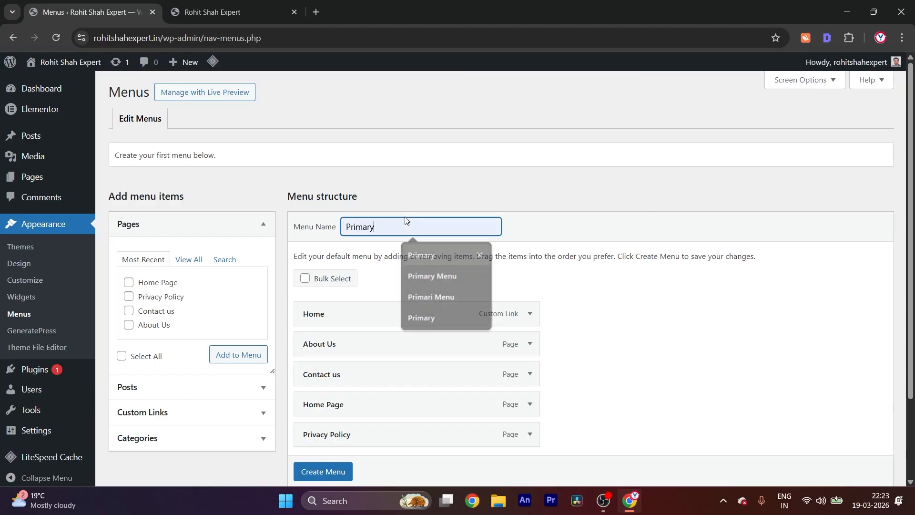
Turn on bulk selection and mark Home, About Us, Contact us, Home Page and Privacy Policy in the menu structure
{"action": "scroll", "coordinate": [405, 219], "scroll_direction": "down", "scroll_amount": 2}
{"action": "left_click", "coordinate": [305, 179]}
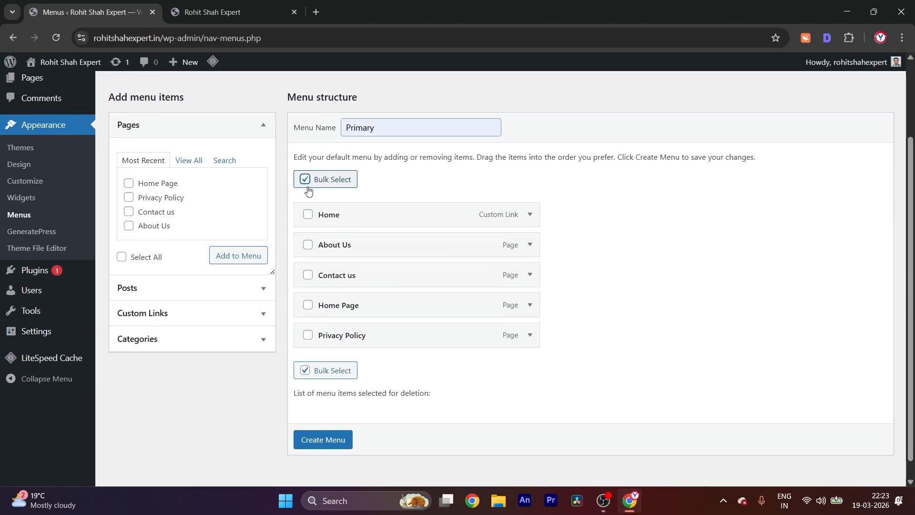
{"action": "left_click", "coordinate": [308, 214]}
{"action": "left_click", "coordinate": [308, 245]}
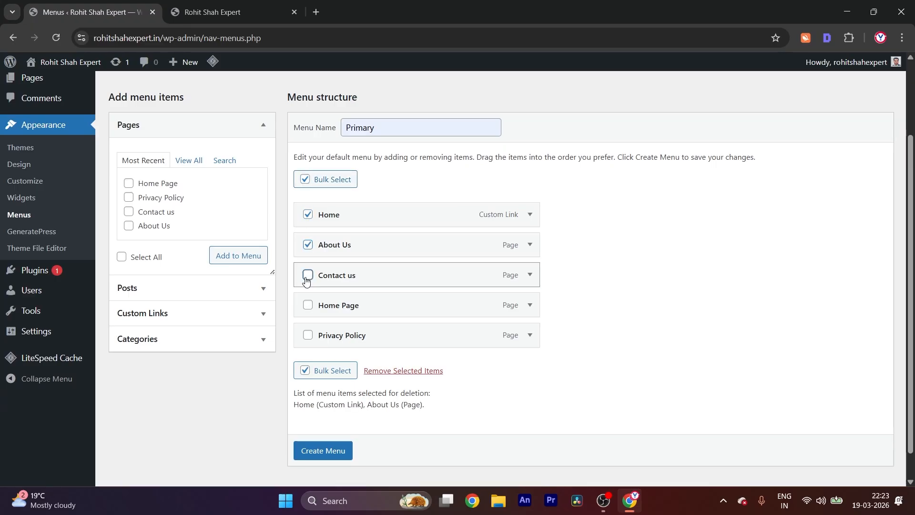
{"action": "left_click", "coordinate": [307, 275]}
{"action": "left_click", "coordinate": [308, 305]}
{"action": "left_click", "coordinate": [313, 337]}
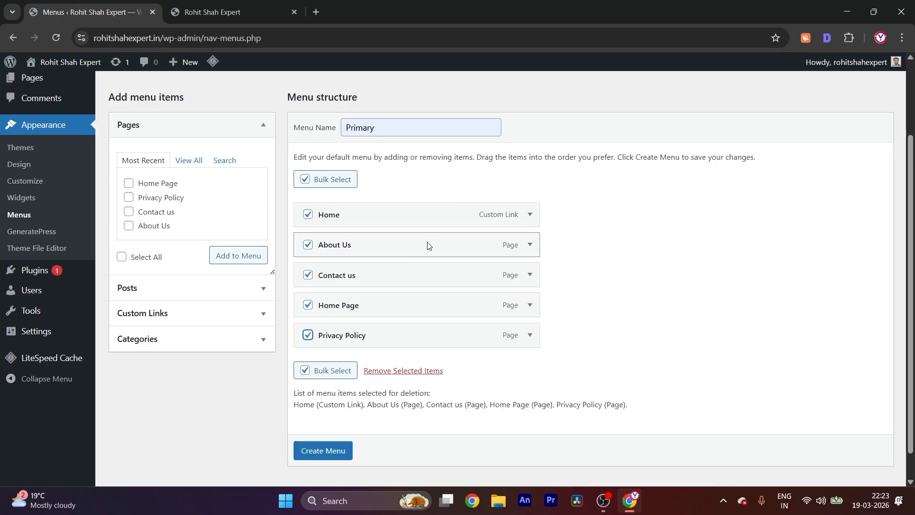
{"action": "scroll", "coordinate": [484, 274], "scroll_direction": "down", "scroll_amount": 1}
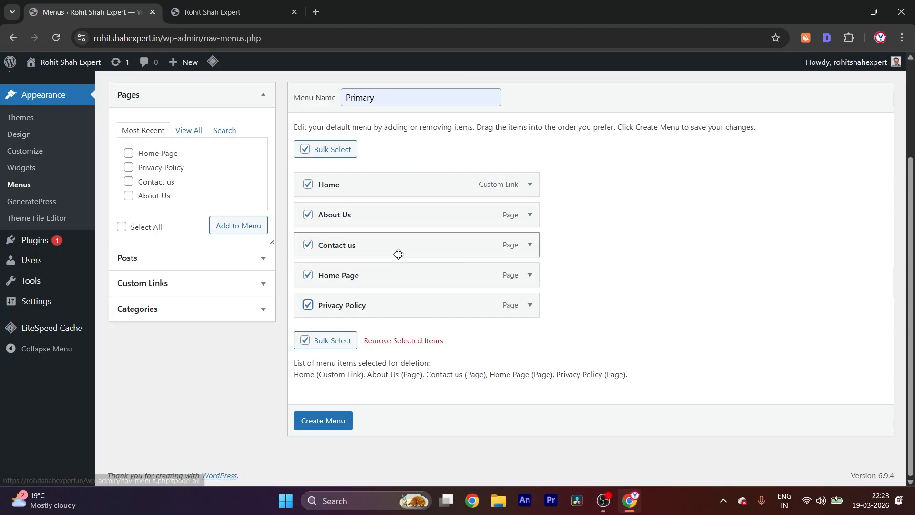
Add the About Us, Contact us and Home Page pages to the menu from the full page list
{"action": "left_click", "coordinate": [184, 132]}
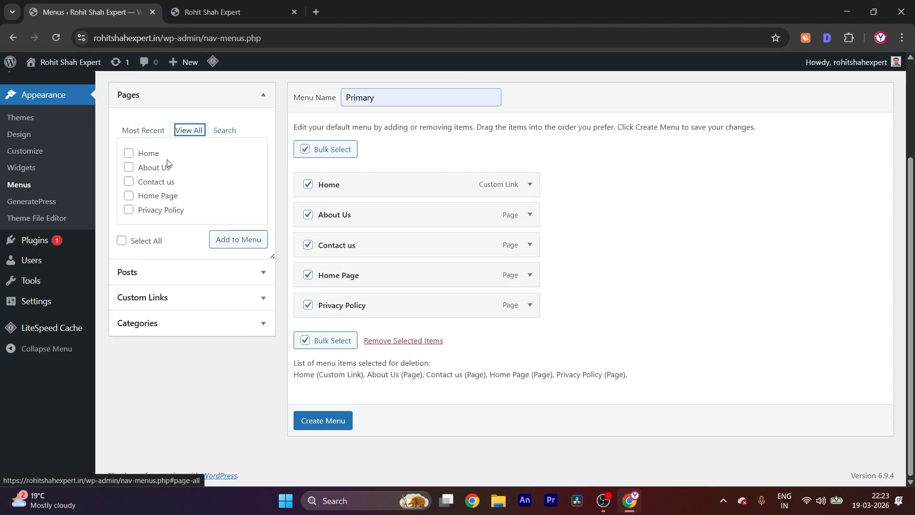
{"action": "left_click", "coordinate": [128, 167]}
{"action": "left_click", "coordinate": [222, 240]}
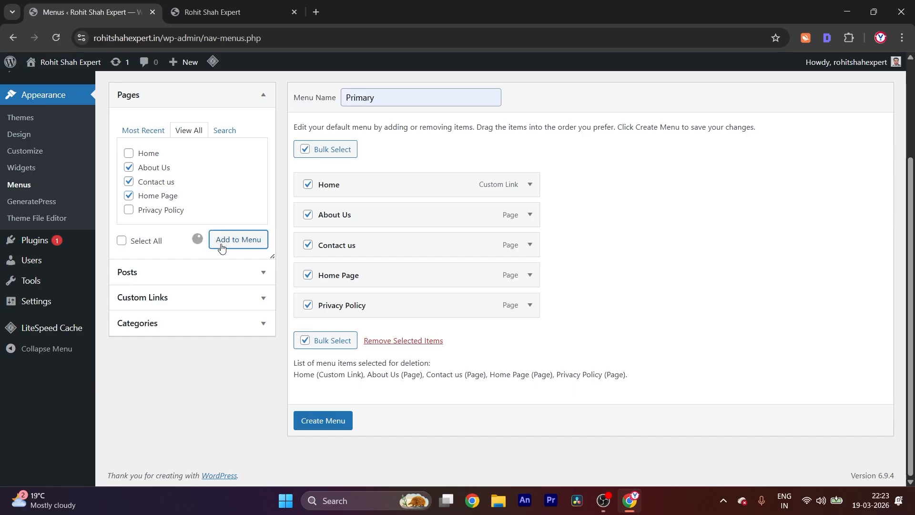
Remove the duplicate About Us, Contact us and Home Page items from the end of the menu structure
{"action": "scroll", "coordinate": [419, 310], "scroll_direction": "down", "scroll_amount": 2}
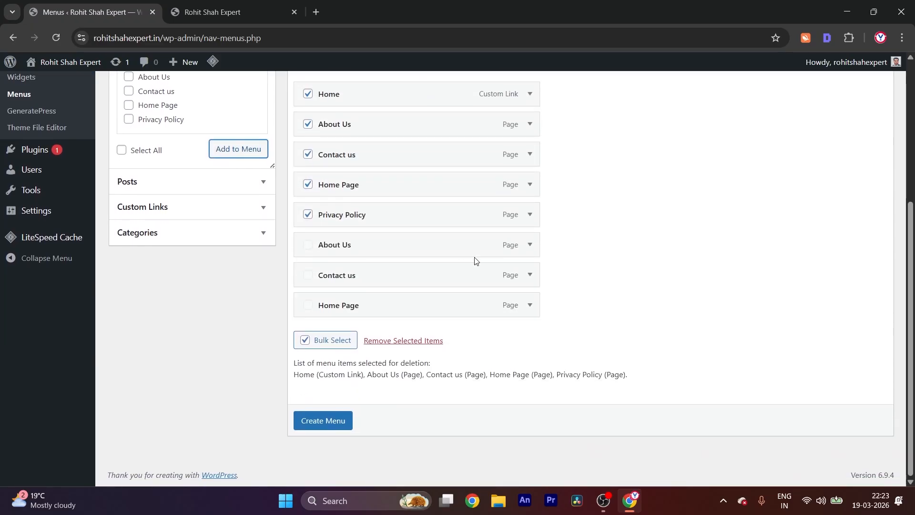
{"action": "left_click", "coordinate": [529, 245]}
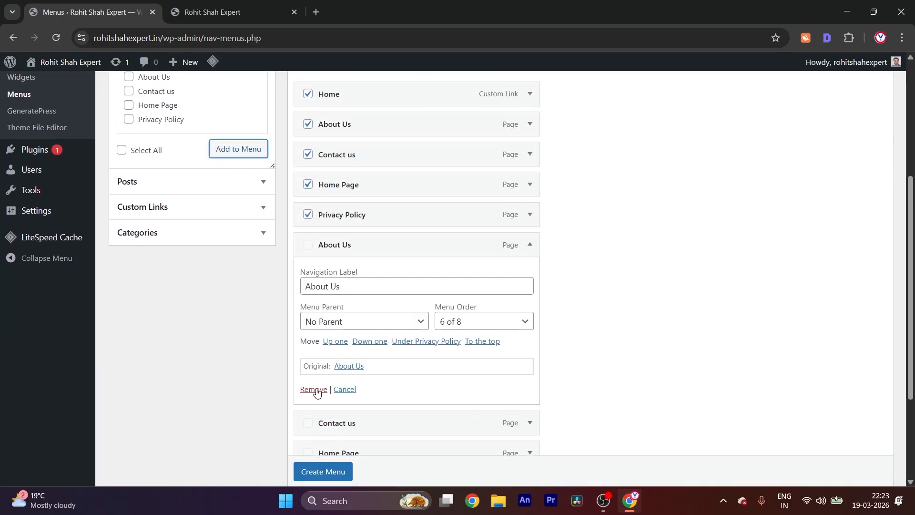
{"action": "left_click", "coordinate": [530, 245]}
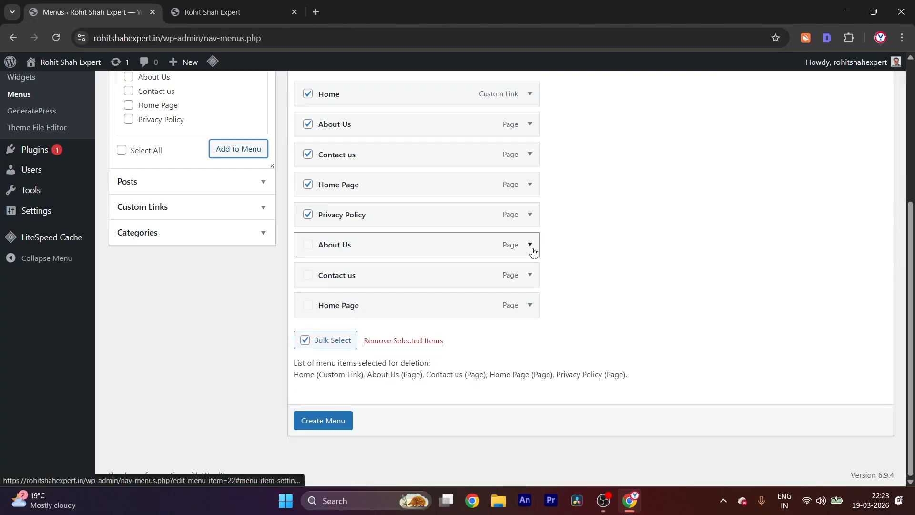
{"action": "left_click", "coordinate": [530, 245]}
{"action": "left_click", "coordinate": [314, 390]}
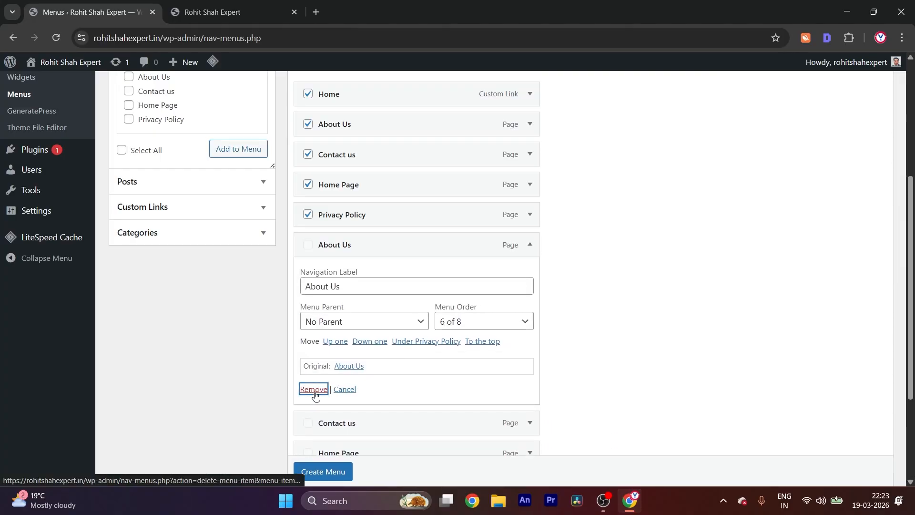
{"action": "left_click", "coordinate": [528, 276]}
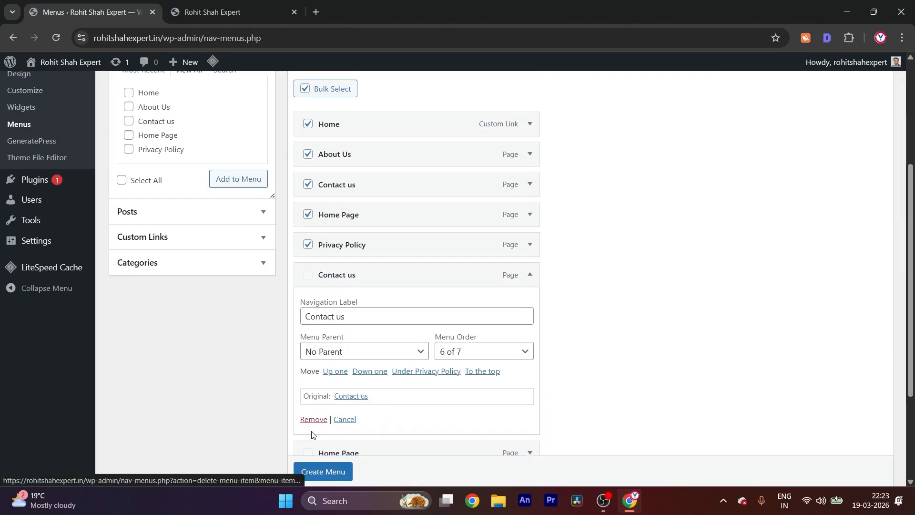
{"action": "left_click", "coordinate": [314, 420]}
{"action": "left_click", "coordinate": [530, 306]}
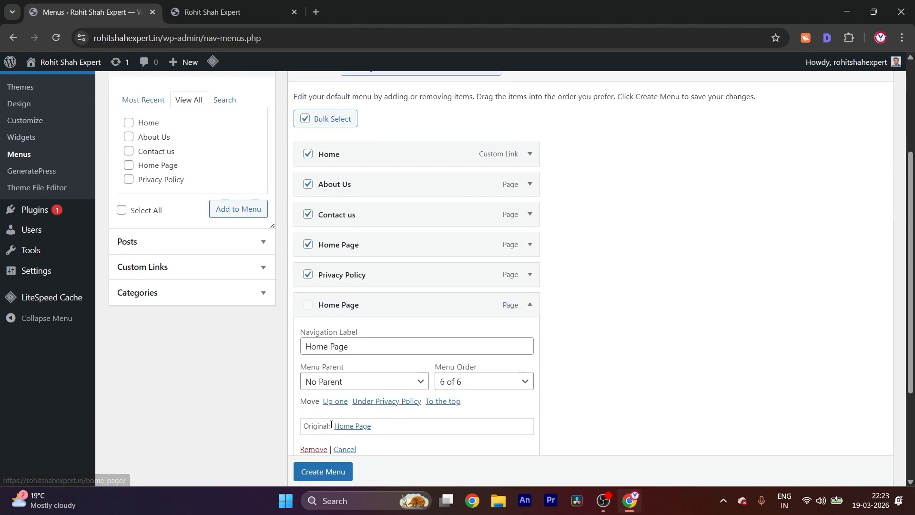
{"action": "left_click", "coordinate": [313, 449]}
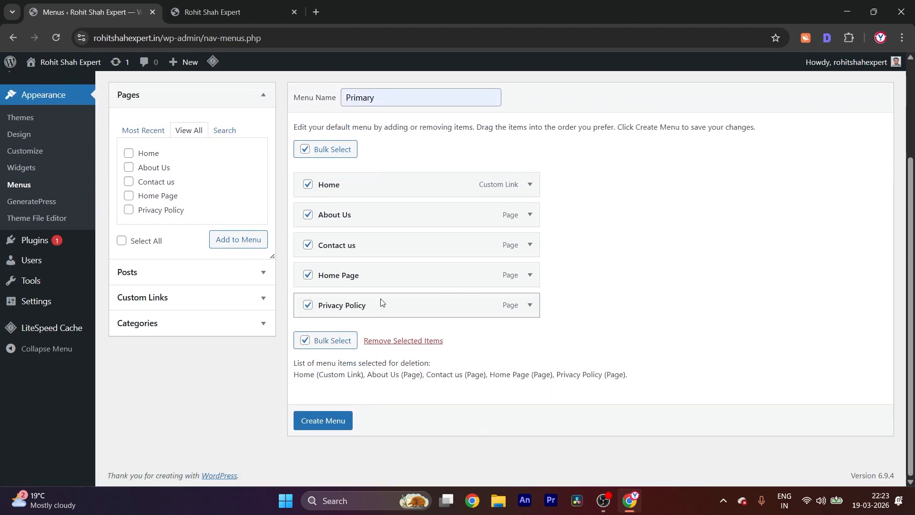
Remove the Home Page item from the menu structure and create the Primary menu
{"action": "left_click", "coordinate": [532, 281]}
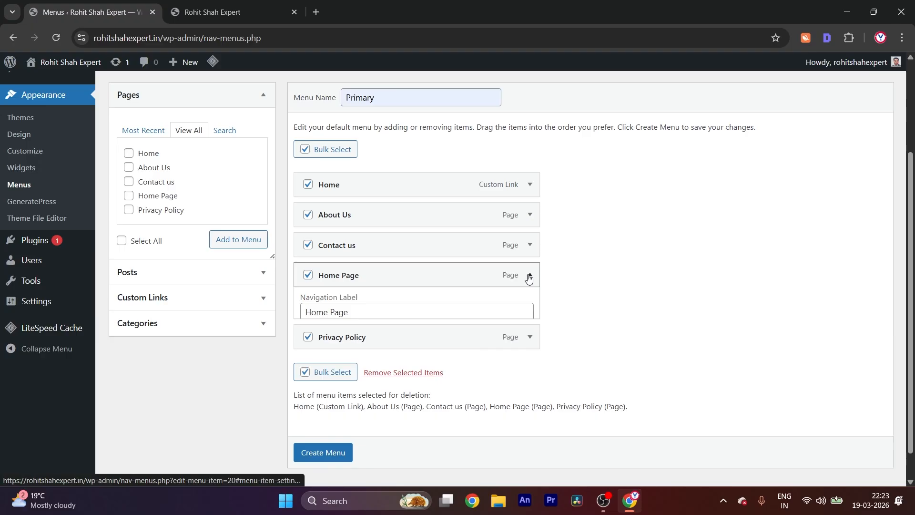
{"action": "left_click", "coordinate": [315, 419]}
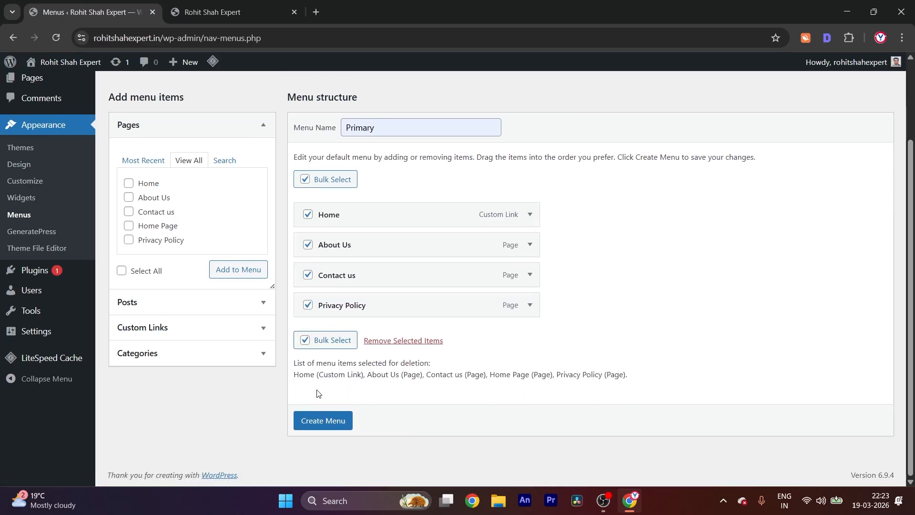
{"action": "left_click", "coordinate": [325, 422]}
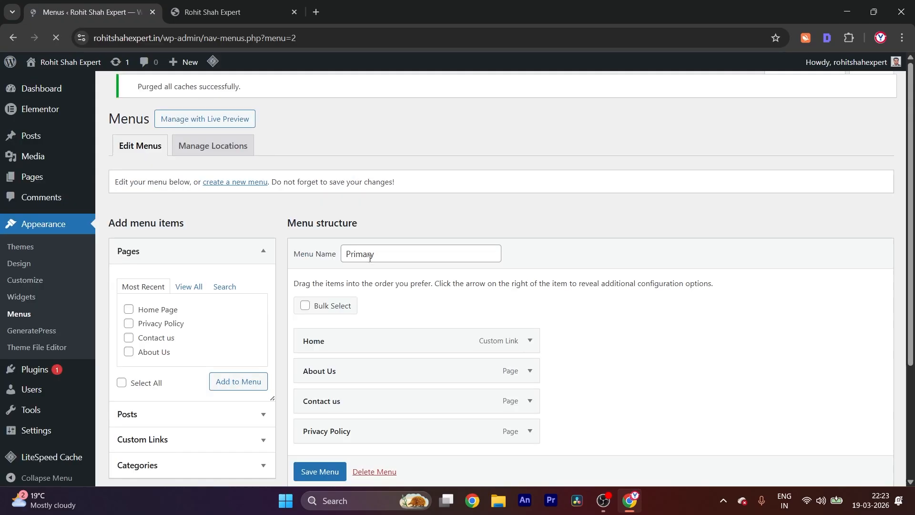
Bulk-select the Home, About Us, Contact us and Privacy Policy items of the created menu
{"action": "scroll", "coordinate": [370, 258], "scroll_direction": "down", "scroll_amount": 2}
{"action": "left_click", "coordinate": [305, 195]}
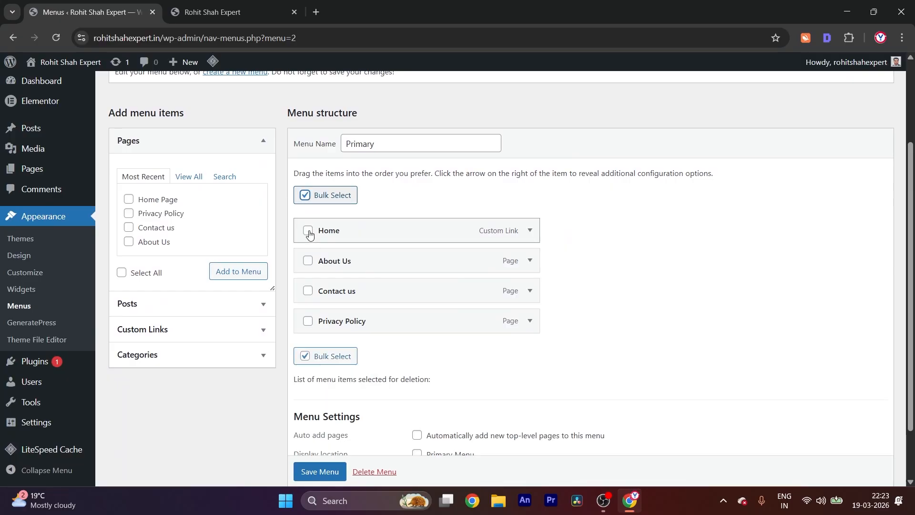
{"action": "left_click", "coordinate": [308, 230]}
{"action": "left_click", "coordinate": [308, 260]}
{"action": "left_click", "coordinate": [308, 290]}
{"action": "left_click", "coordinate": [309, 322]}
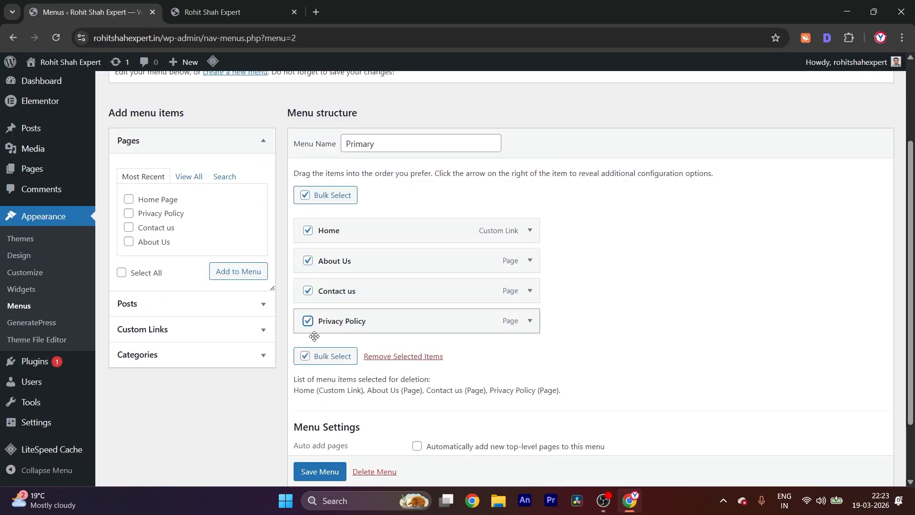
Save the menu with Primary Menu as its display location, and check the header navigation on the live site
{"action": "scroll", "coordinate": [450, 365], "scroll_direction": "down", "scroll_amount": 2}
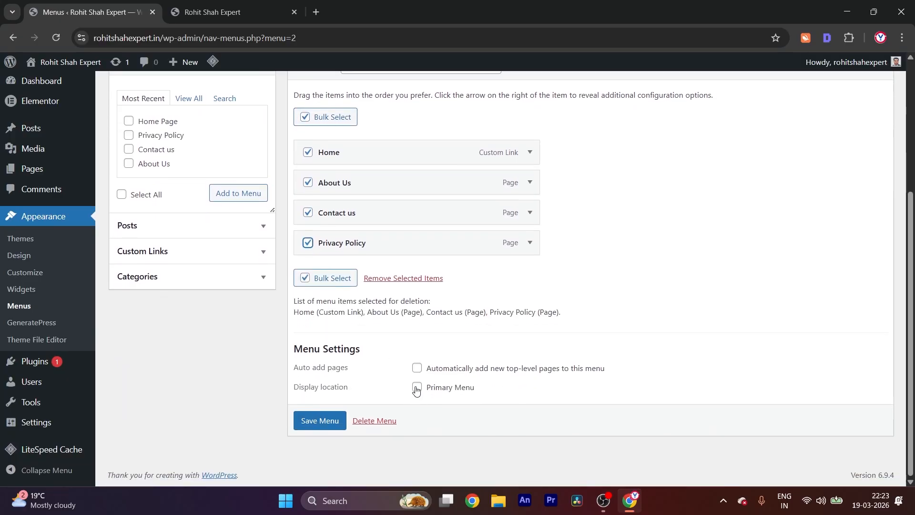
{"action": "left_click", "coordinate": [311, 423]}
{"action": "left_click", "coordinate": [212, 12]}
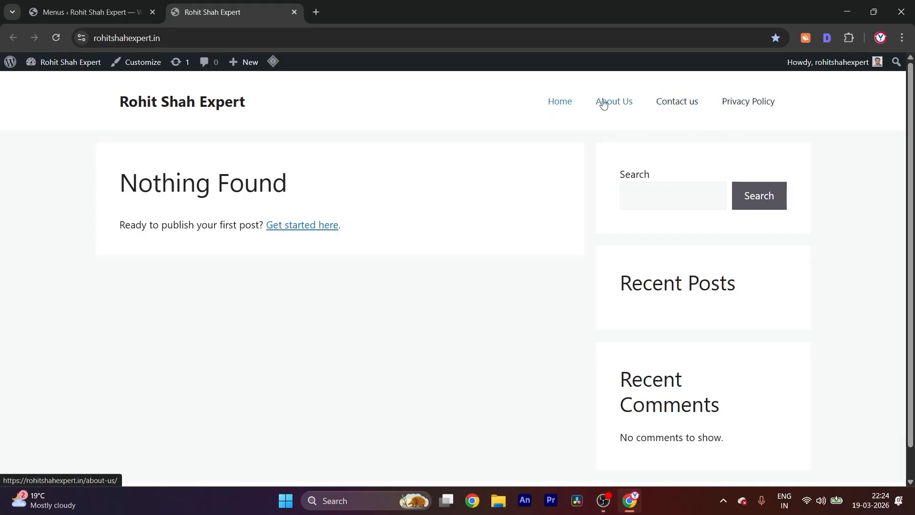
Nest About Us as a sub item of Home in the menu structure and bulk-select all four items
{"action": "left_click", "coordinate": [134, 13]}
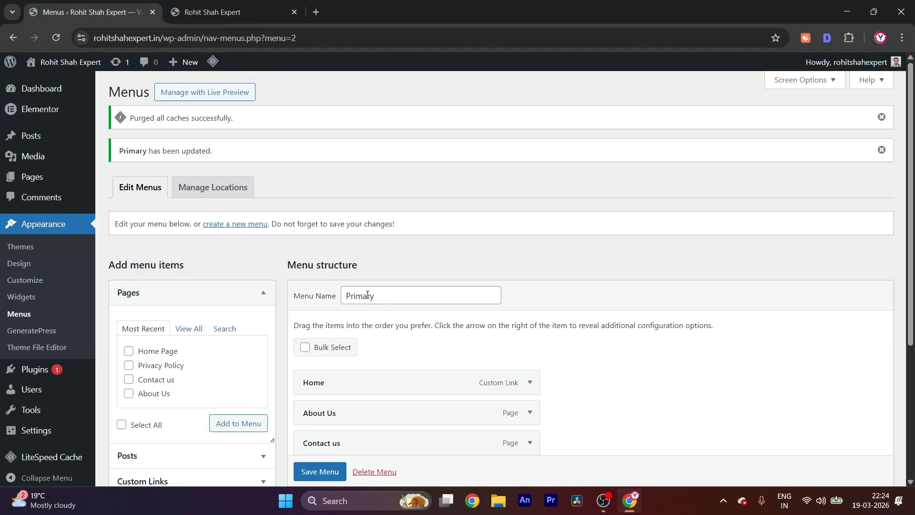
{"action": "scroll", "coordinate": [399, 250], "scroll_direction": "down", "scroll_amount": 4}
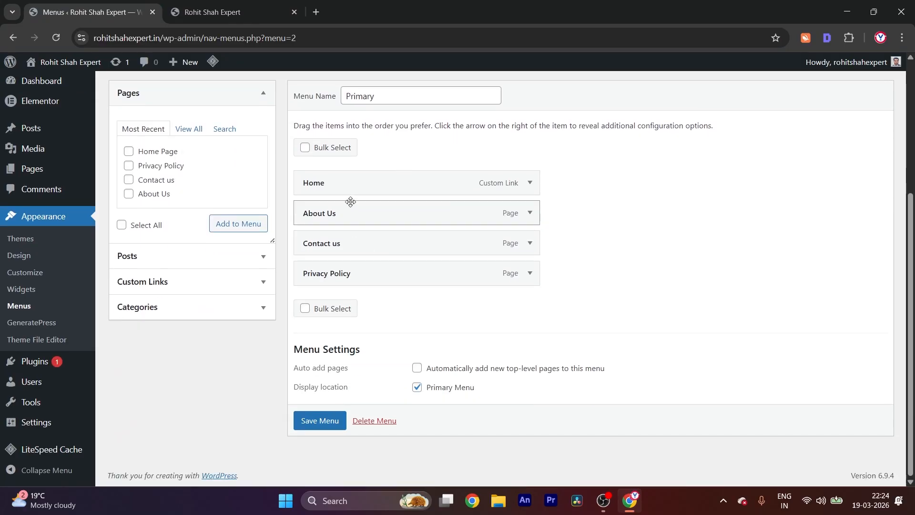
{"action": "left_click_drag", "start_coordinate": [350, 201], "coordinate": [385, 201]}
{"action": "left_click", "coordinate": [305, 147]}
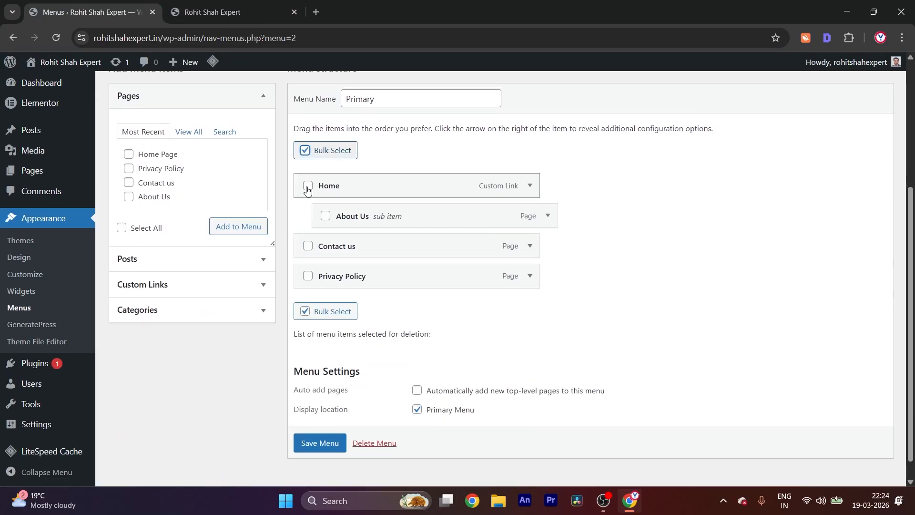
{"action": "left_click", "coordinate": [307, 187]}
{"action": "left_click", "coordinate": [325, 215]}
{"action": "left_click", "coordinate": [308, 246]}
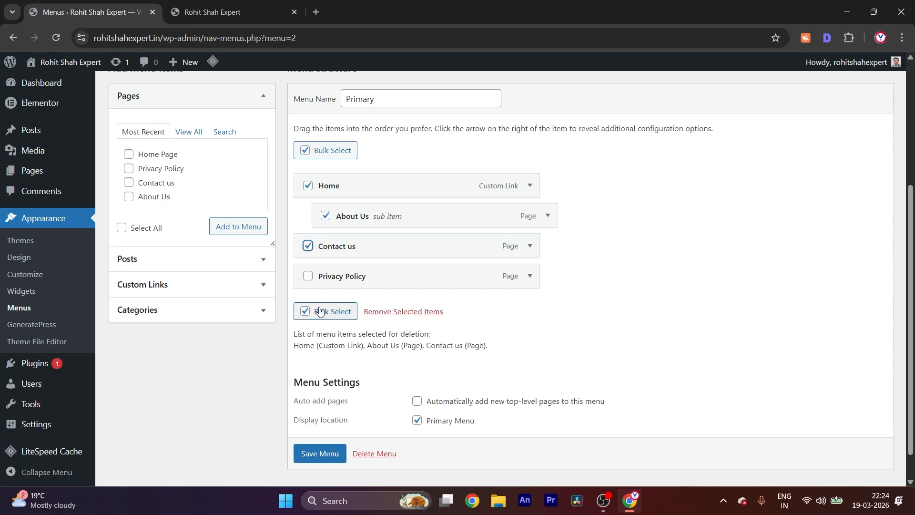
{"action": "left_click", "coordinate": [307, 275]}
Save the menu with About Us nested, and check the Home dropdown on the live site
{"action": "scroll", "coordinate": [318, 270], "scroll_direction": "down", "scroll_amount": 1}
{"action": "left_click", "coordinate": [320, 419]}
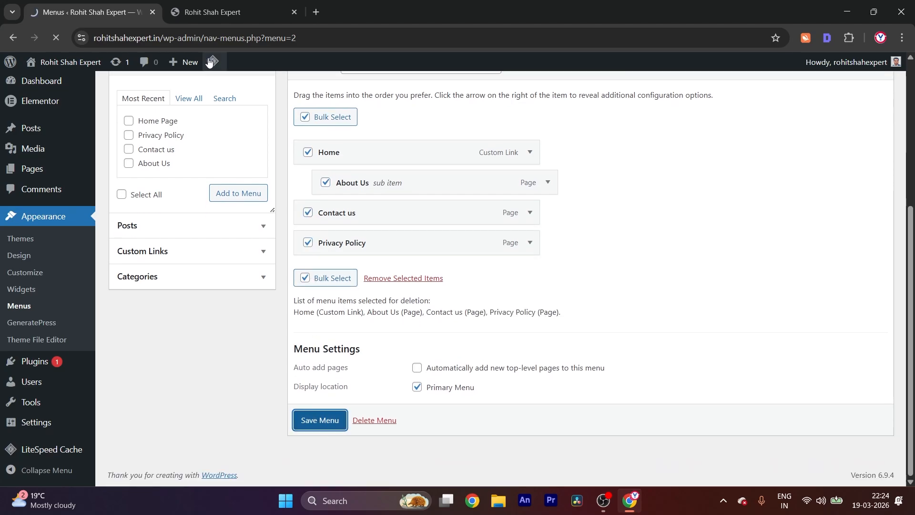
{"action": "left_click", "coordinate": [221, 4]}
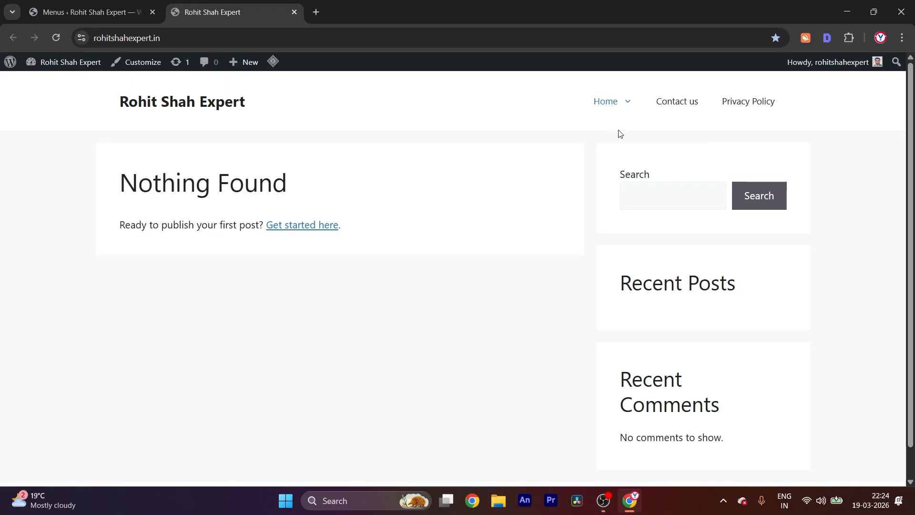
{"action": "mouse_move", "coordinate": [621, 94]}
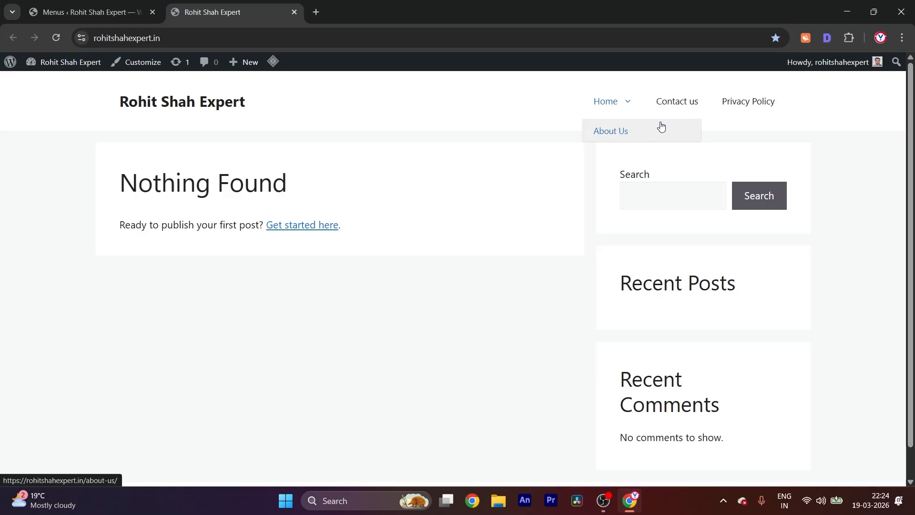
Nest Contact us as a sub item of About Us in the menu structure and bulk-select all four items
{"action": "left_click", "coordinate": [100, 10]}
{"action": "scroll", "coordinate": [421, 233], "scroll_direction": "down", "scroll_amount": 4}
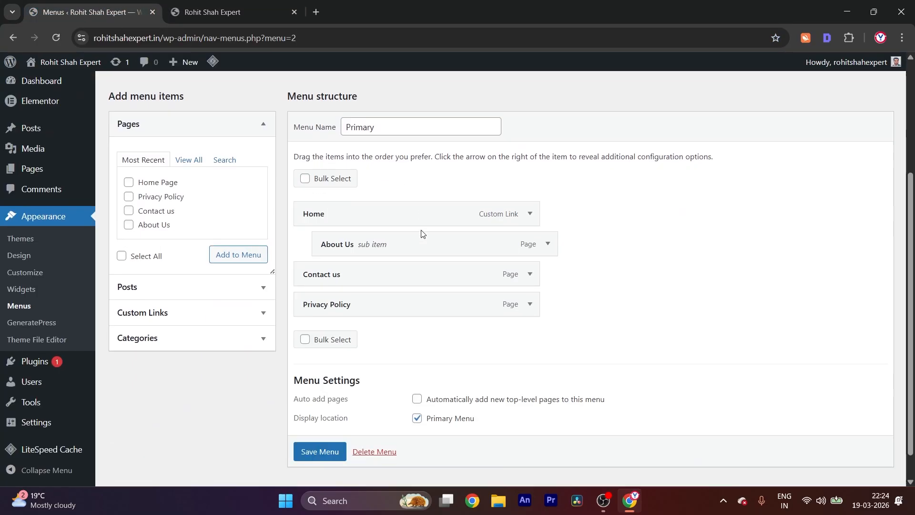
{"action": "left_click_drag", "start_coordinate": [369, 254], "coordinate": [415, 266]}
{"action": "left_click", "coordinate": [303, 171]}
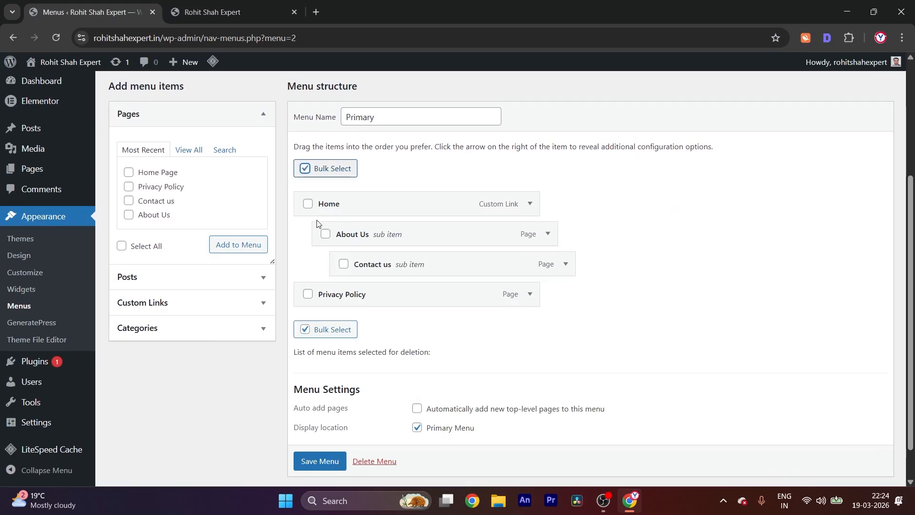
{"action": "left_click", "coordinate": [307, 204]}
{"action": "left_click", "coordinate": [325, 233]}
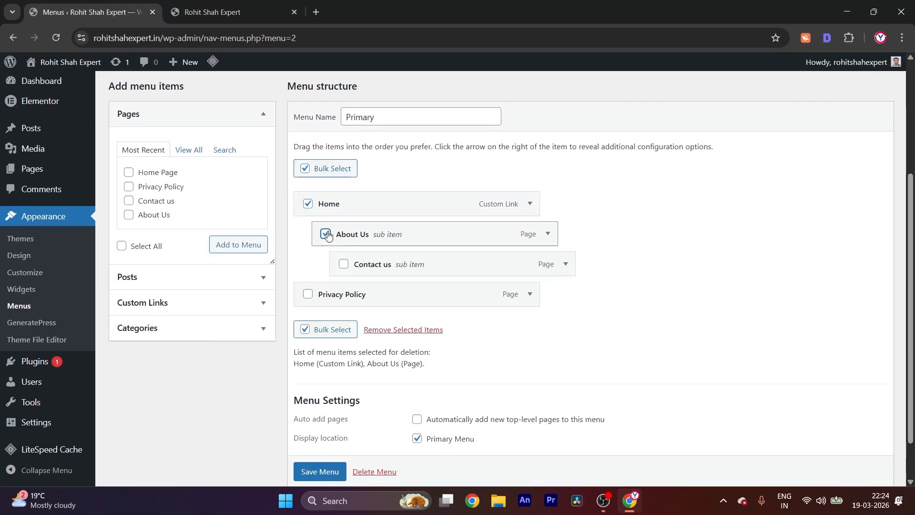
{"action": "left_click", "coordinate": [343, 263]}
{"action": "left_click", "coordinate": [307, 295]}
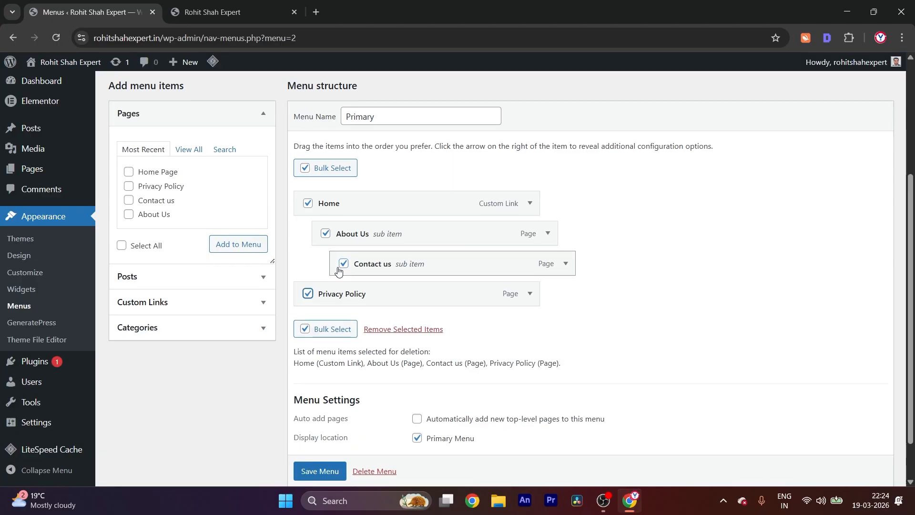
Save the menu with Contact us nested under About Us, and check the nested dropdown on the live site
{"action": "scroll", "coordinate": [341, 262], "scroll_direction": "down", "scroll_amount": 2}
{"action": "left_click", "coordinate": [304, 424]}
{"action": "left_click", "coordinate": [208, 6]}
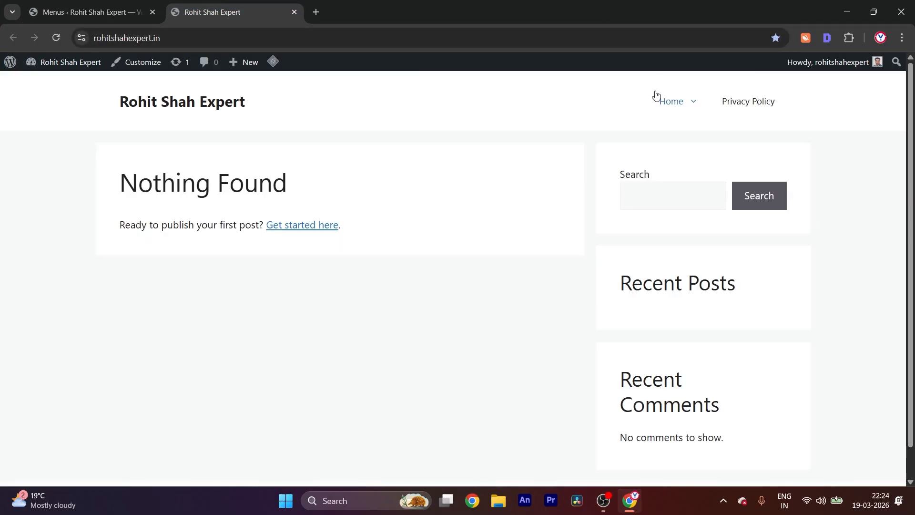
{"action": "mouse_move", "coordinate": [672, 101]}
{"action": "mouse_move", "coordinate": [738, 132]}
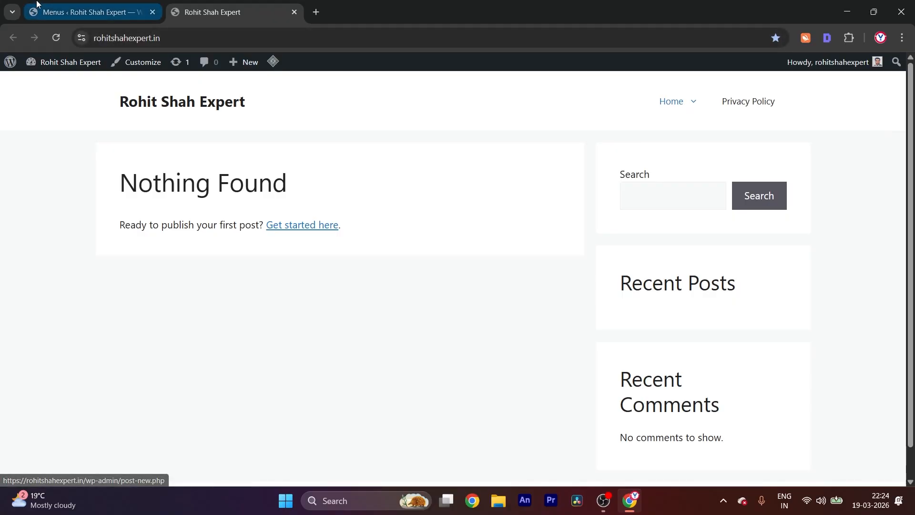
Return to the menu settings and move Contact us back to the top level of the menu
{"action": "left_click", "coordinate": [90, 12]}
{"action": "scroll", "coordinate": [348, 197], "scroll_direction": "down", "scroll_amount": 4}
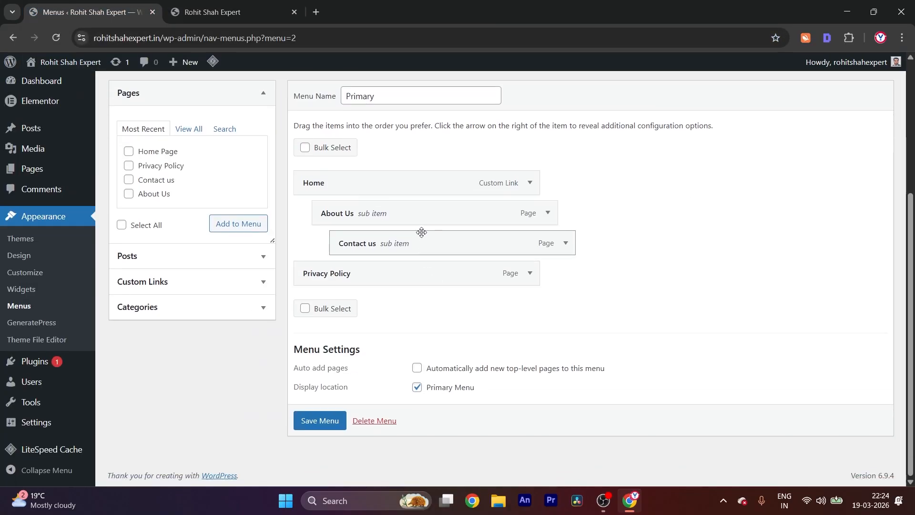
{"action": "left_click_drag", "start_coordinate": [420, 231], "coordinate": [376, 236]}
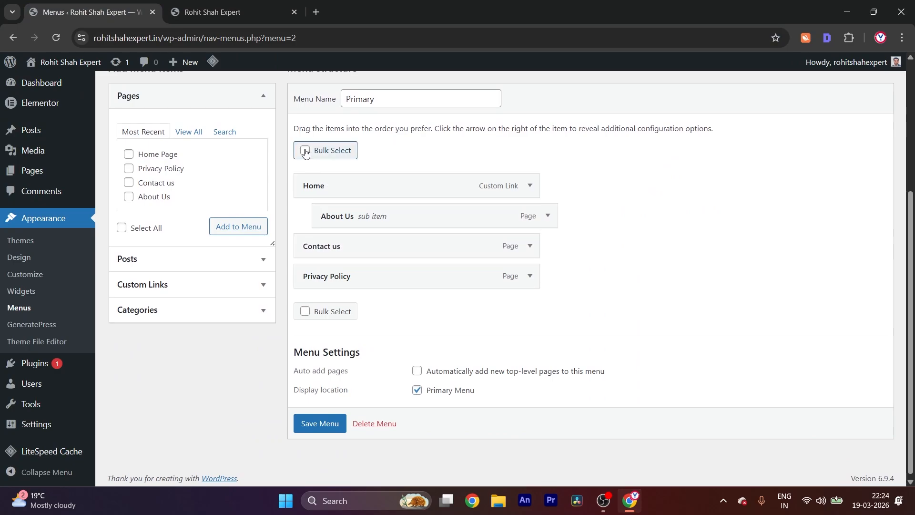
Bulk-select Home, About Us, Contact us and Privacy Policy in the Primary menu structure
{"action": "left_click", "coordinate": [305, 150]}
{"action": "left_click", "coordinate": [308, 187]}
{"action": "left_click", "coordinate": [325, 216]}
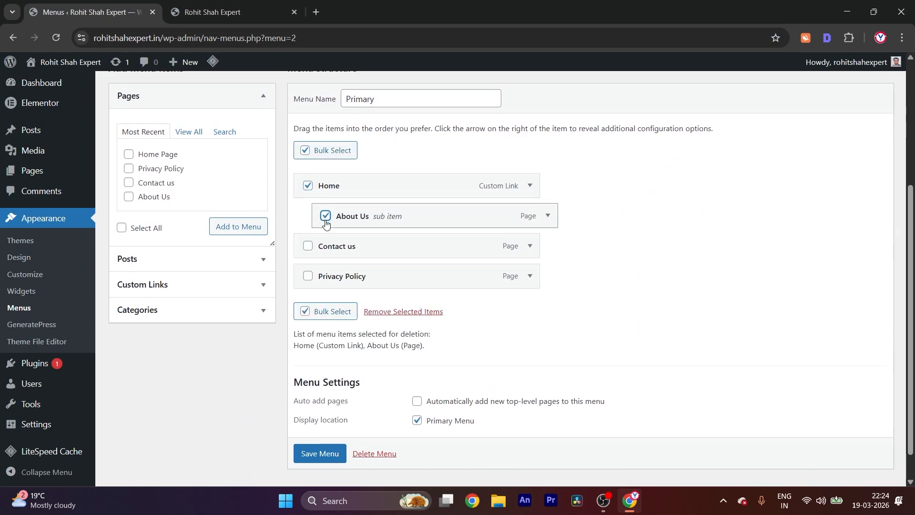
{"action": "left_click", "coordinate": [308, 246]}
{"action": "left_click", "coordinate": [307, 276]}
{"action": "scroll", "coordinate": [333, 358], "scroll_direction": "down", "scroll_amount": 1}
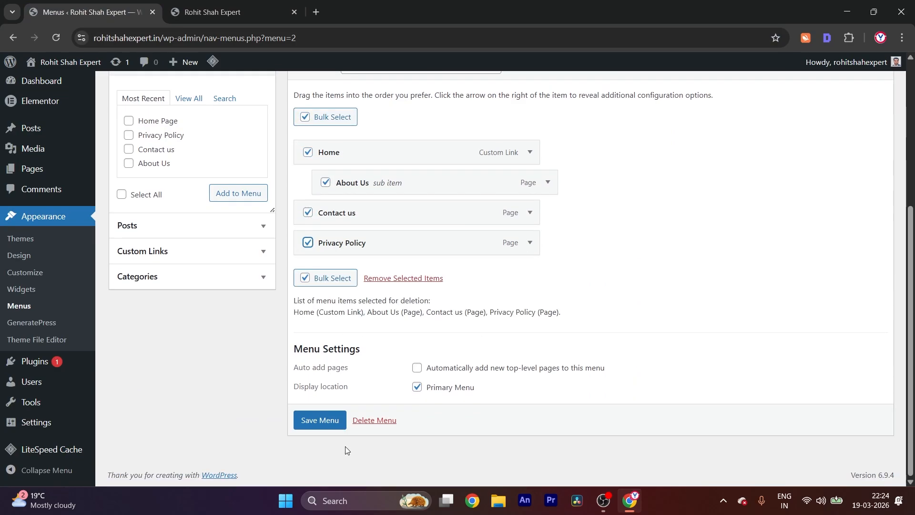
Save the Primary menu and check the header navigation and footer on the live site
{"action": "left_click", "coordinate": [318, 419]}
{"action": "left_click", "coordinate": [236, 4]}
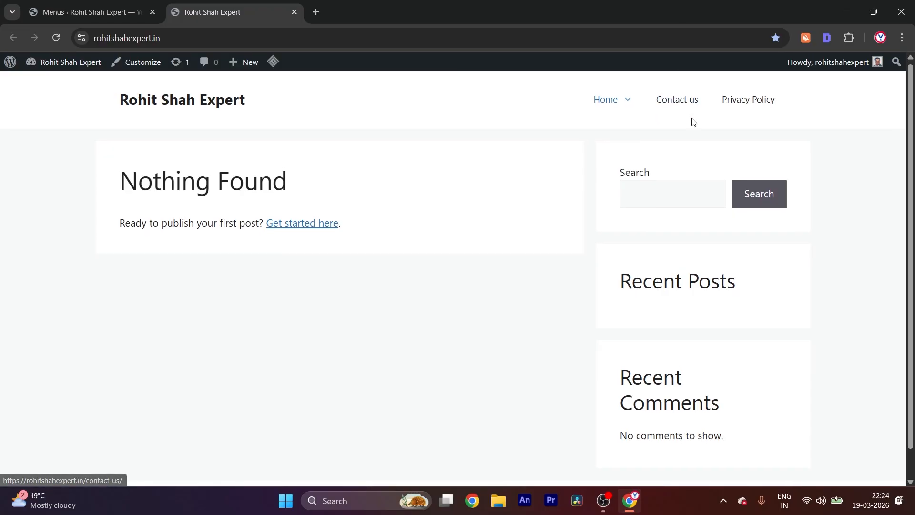
{"action": "scroll", "coordinate": [558, 482], "scroll_direction": "down", "scroll_amount": 1}
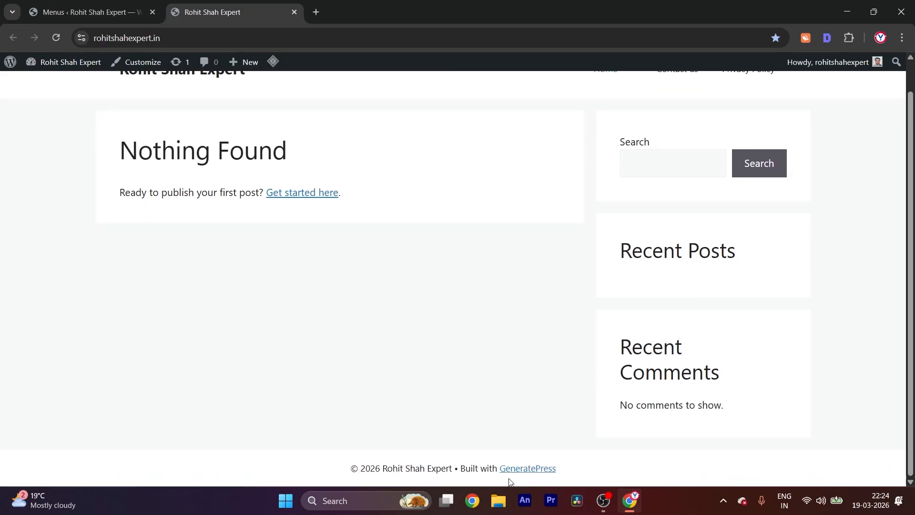
Start a new menu named Footer in the menu settings, with automatic adding of new top-level pages enabled
{"action": "left_click", "coordinate": [84, 12]}
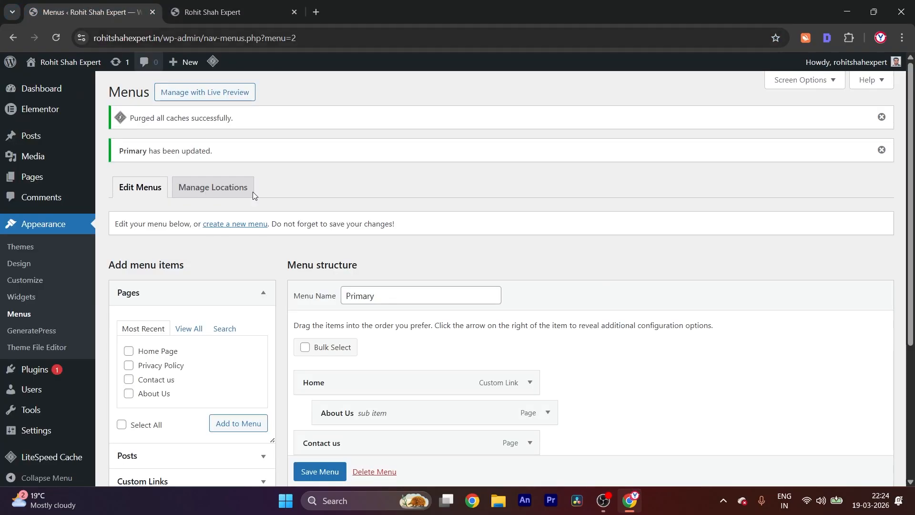
{"action": "left_click", "coordinate": [237, 224]}
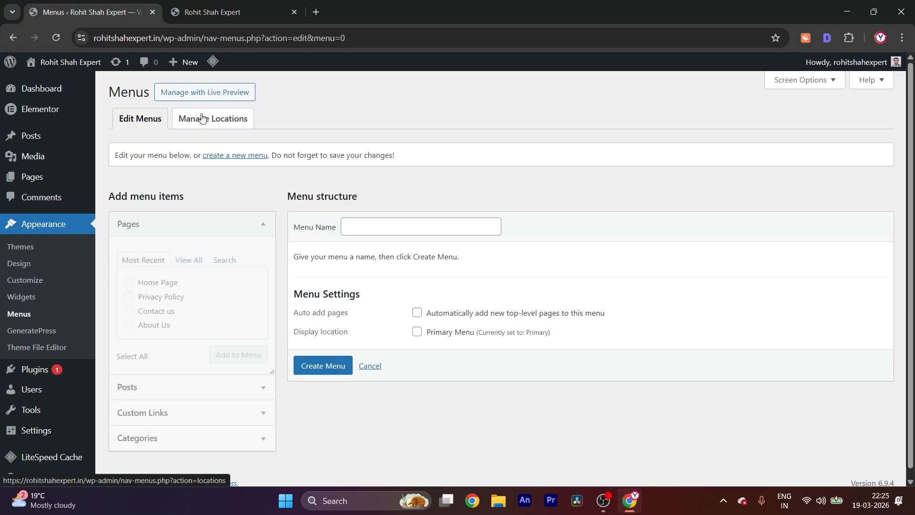
{"action": "left_click", "coordinate": [380, 232]}
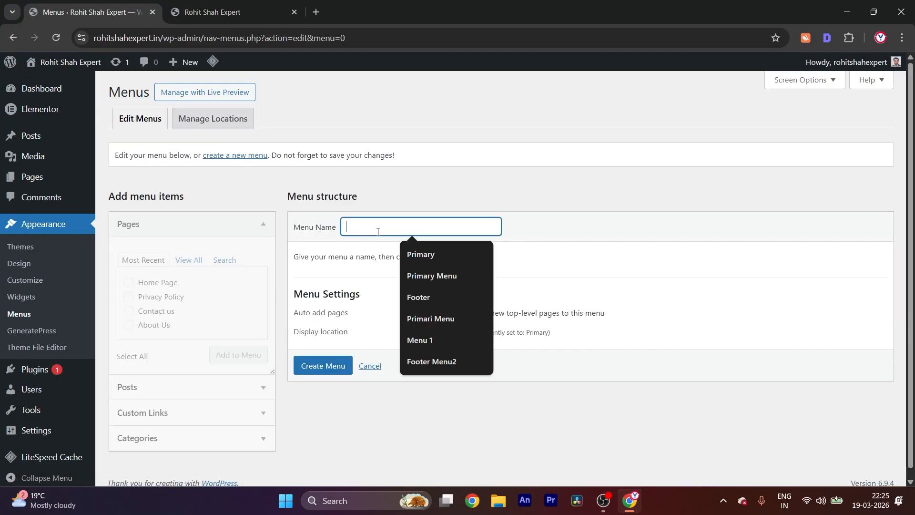
{"action": "left_click", "coordinate": [426, 296]}
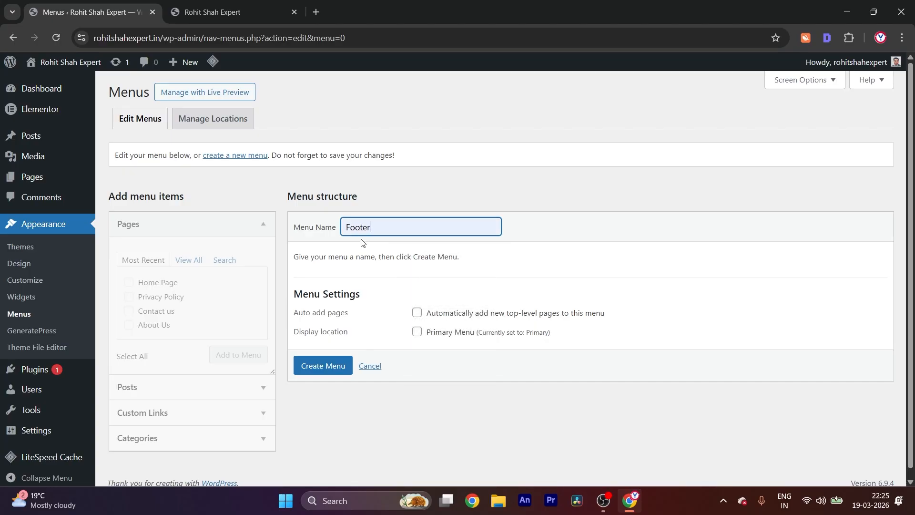
{"action": "left_click", "coordinate": [417, 315]}
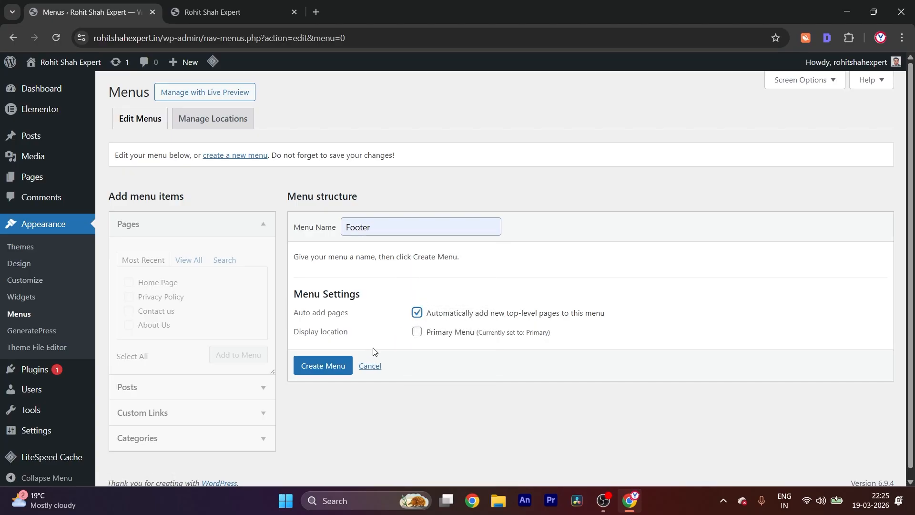
Check the footer area on the live site, and create the Footer menu without assigning a display location
{"action": "left_click", "coordinate": [214, 11]}
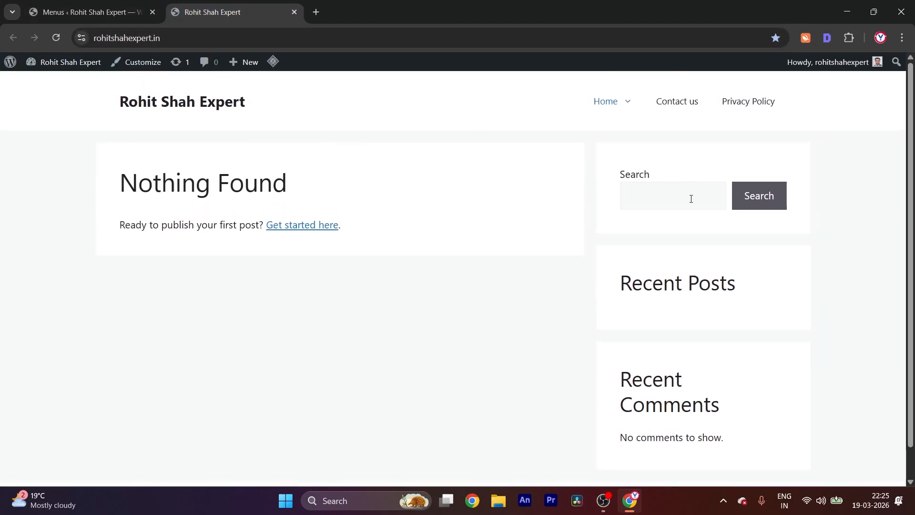
{"action": "scroll", "coordinate": [720, 183], "scroll_direction": "down", "scroll_amount": 1}
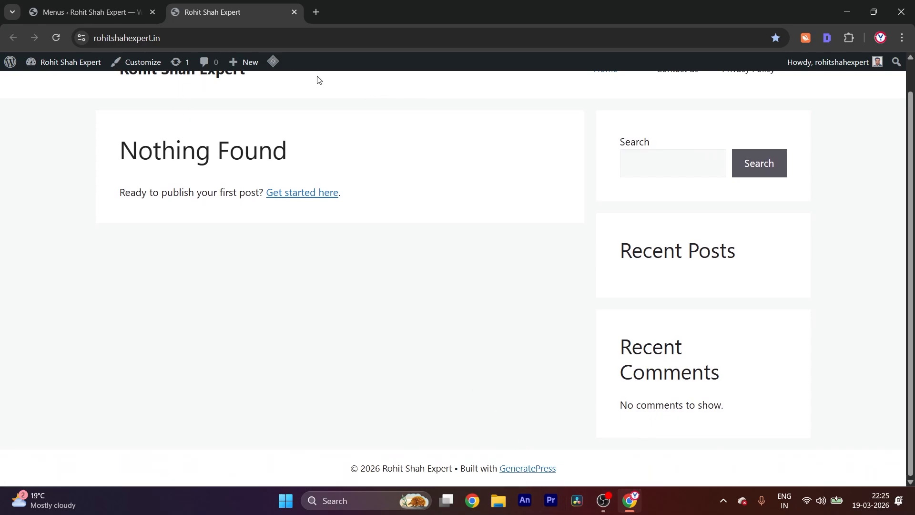
{"action": "left_click", "coordinate": [102, 8]}
{"action": "scroll", "coordinate": [444, 344], "scroll_direction": "down", "scroll_amount": 1}
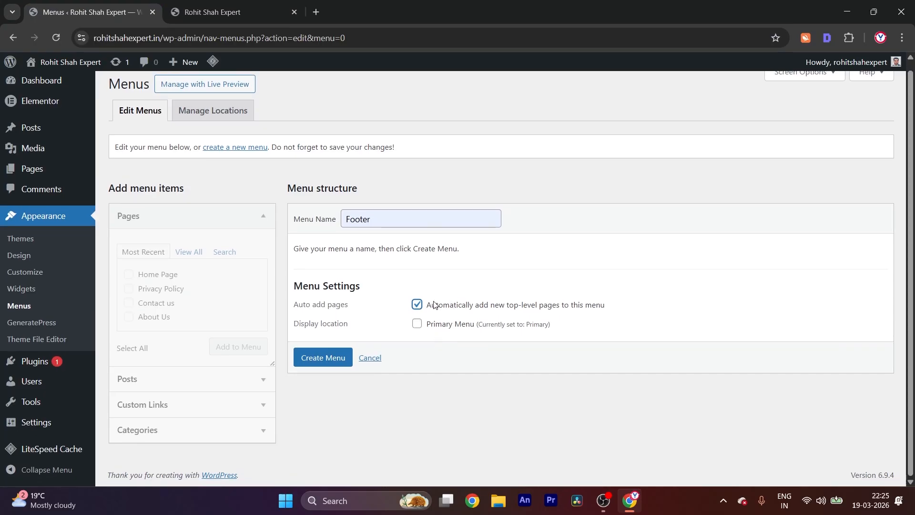
{"action": "left_click", "coordinate": [315, 360]}
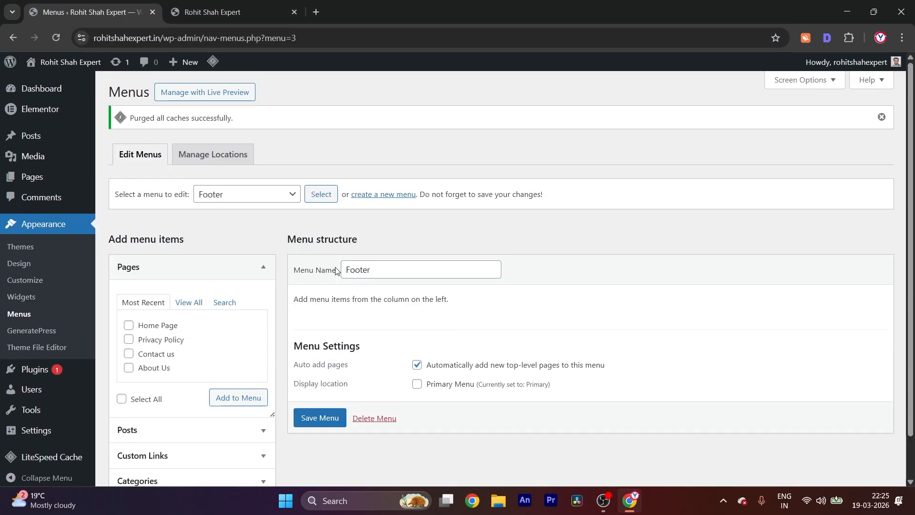
Add the Privacy Policy, Contact us and About Us pages to the Footer menu, ordered About Us, Contact us, Privacy Policy
{"action": "scroll", "coordinate": [206, 302], "scroll_direction": "down", "scroll_amount": 1}
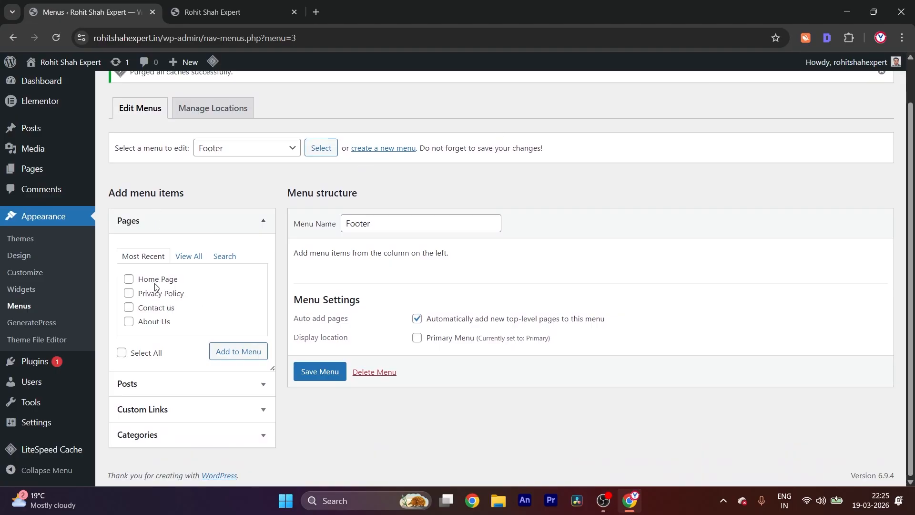
{"action": "left_click", "coordinate": [128, 325]}
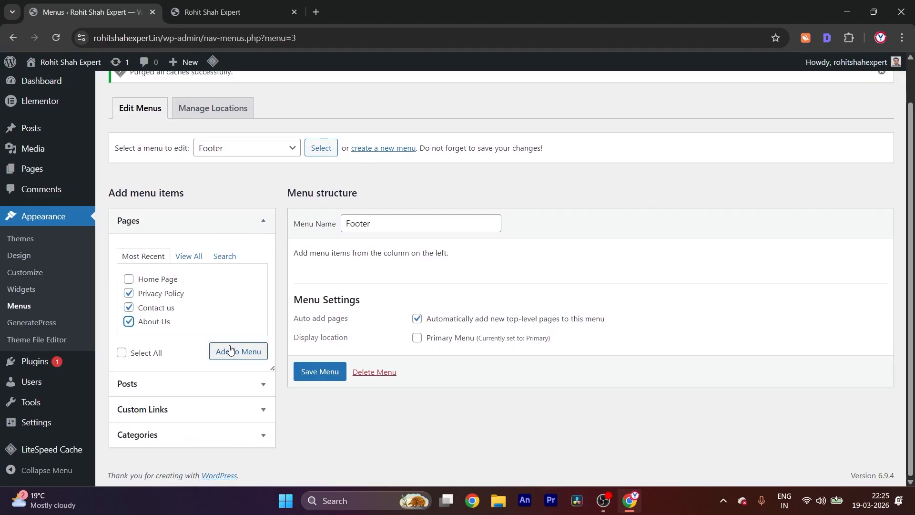
{"action": "left_click", "coordinate": [234, 352]}
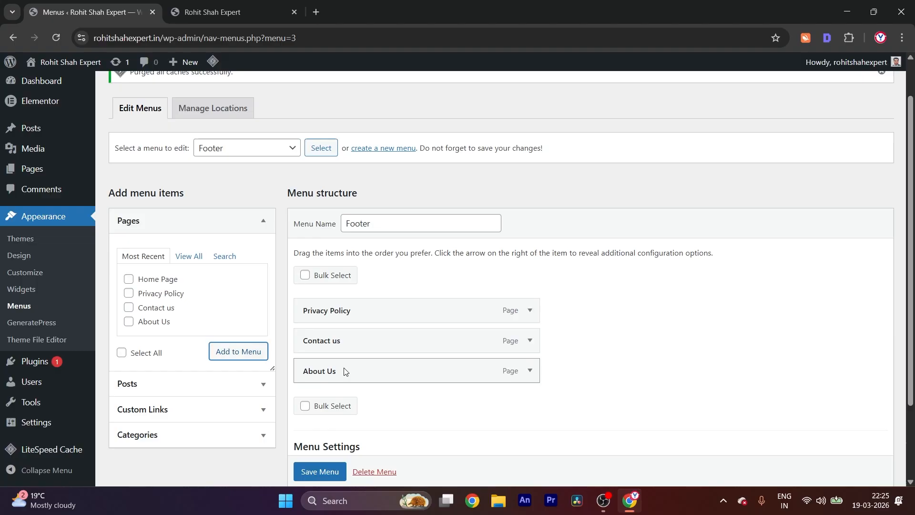
{"action": "left_click_drag", "start_coordinate": [343, 370], "coordinate": [358, 336]}
Bulk-select About Us, Contact us and Privacy Policy in the Footer menu and save the menu
{"action": "left_click", "coordinate": [305, 275]}
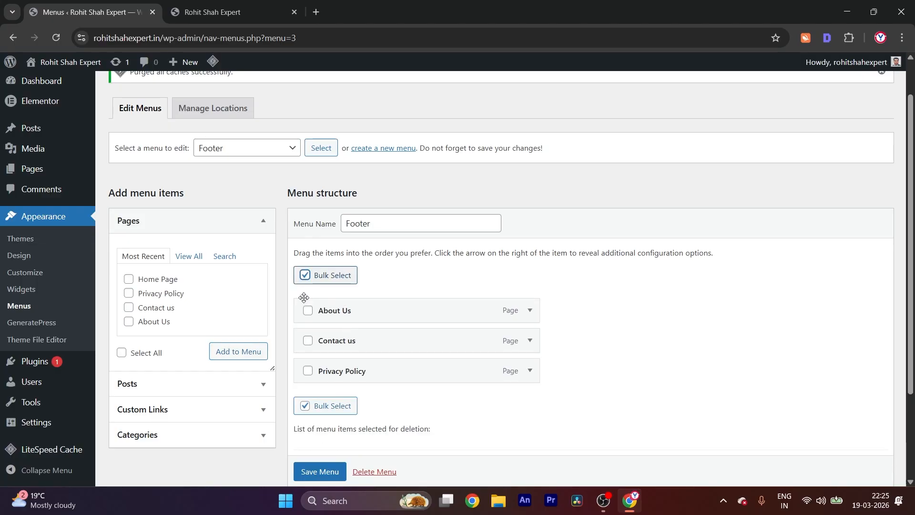
{"action": "left_click", "coordinate": [308, 310]}
{"action": "left_click", "coordinate": [308, 340]}
{"action": "left_click", "coordinate": [308, 370]}
{"action": "scroll", "coordinate": [312, 372], "scroll_direction": "down", "scroll_amount": 3}
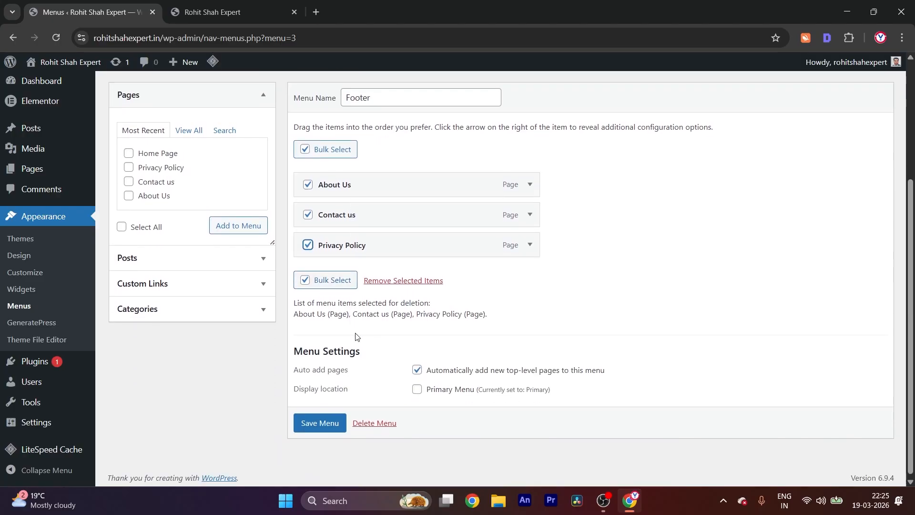
{"action": "left_click", "coordinate": [310, 423]}
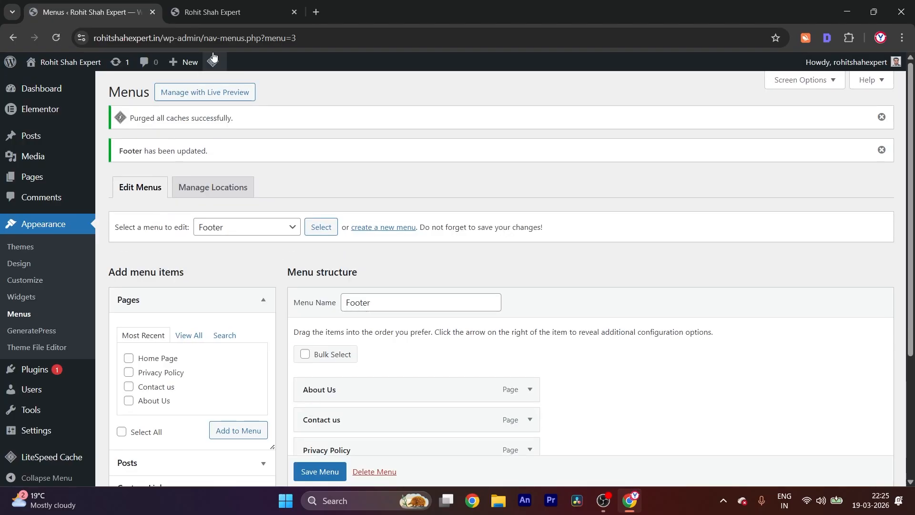
Reload the live site and open the Footer Bar widget area in its theme customizer
{"action": "left_click", "coordinate": [213, 13]}
{"action": "key", "text": "F5"}
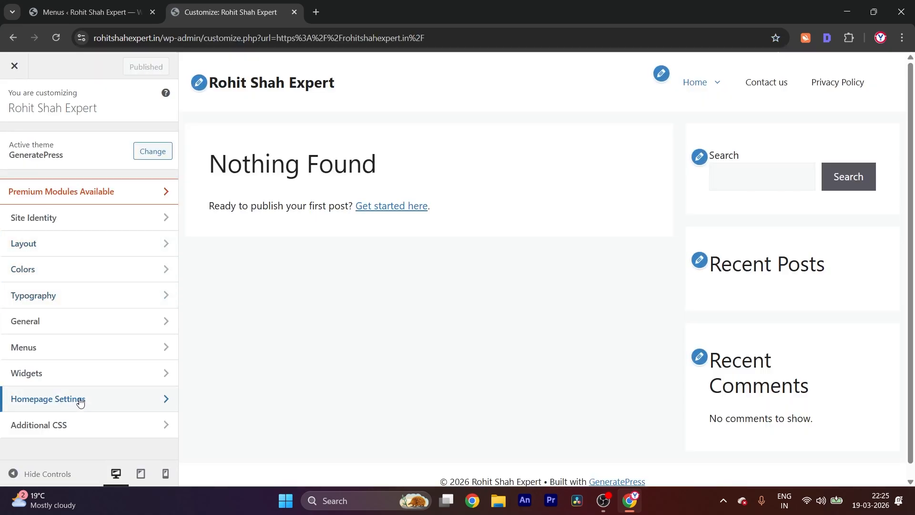
{"action": "left_click", "coordinate": [59, 380]}
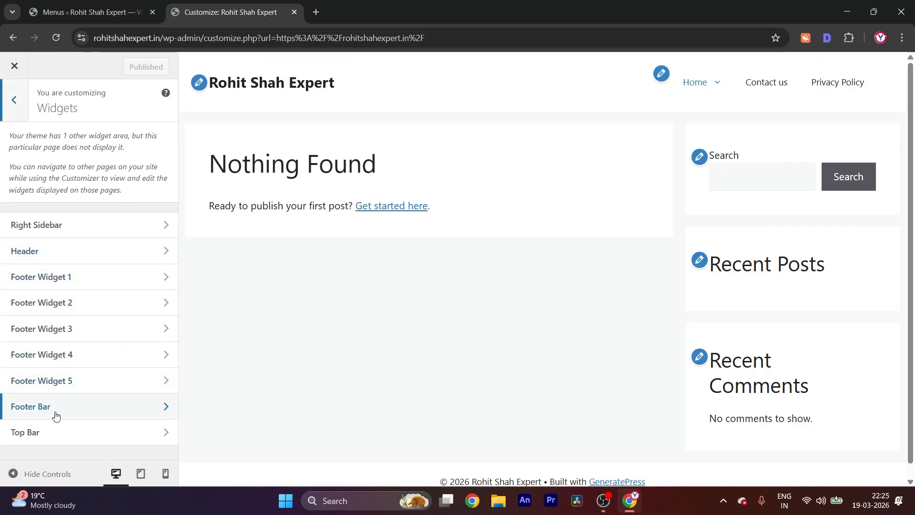
{"action": "left_click", "coordinate": [55, 415]}
{"action": "left_click", "coordinate": [27, 364]}
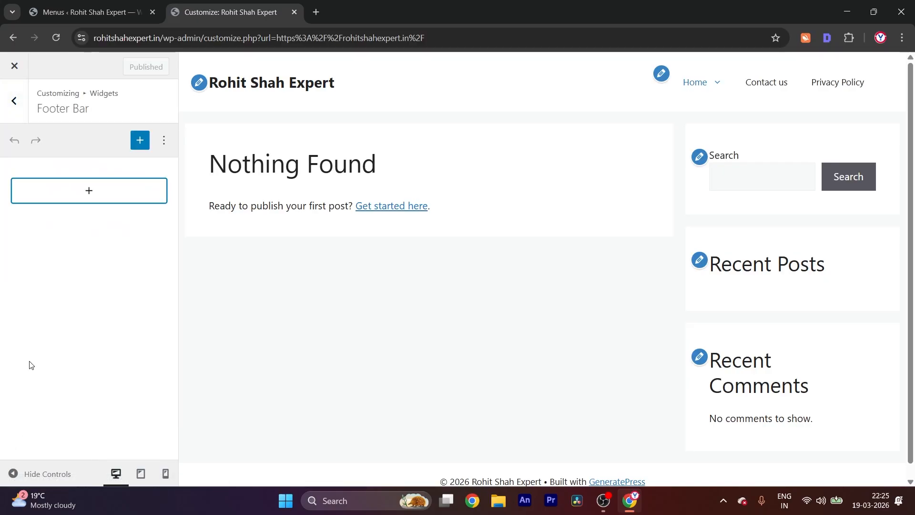
Insert a Navigation Menu widget in the Footer Bar, assign it the Footer menu, and publish the change
{"action": "left_click", "coordinate": [98, 198]}
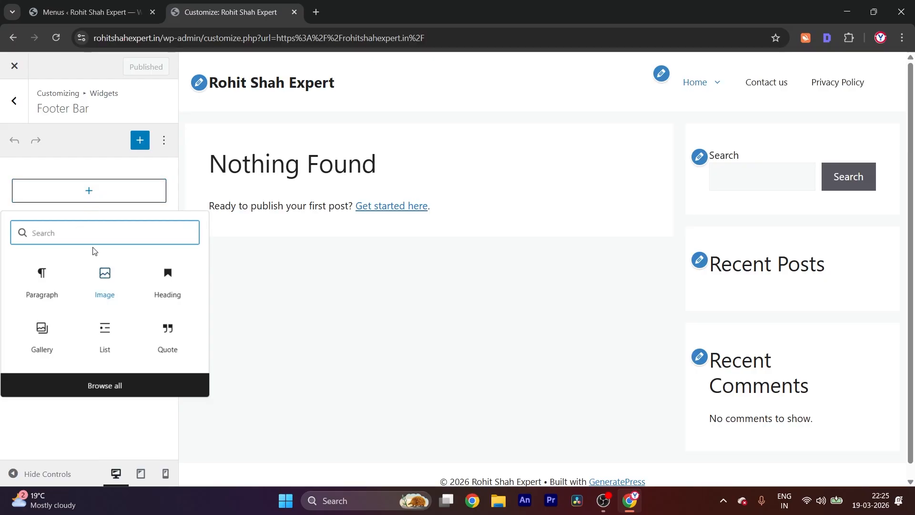
{"action": "type", "text": "menu"}
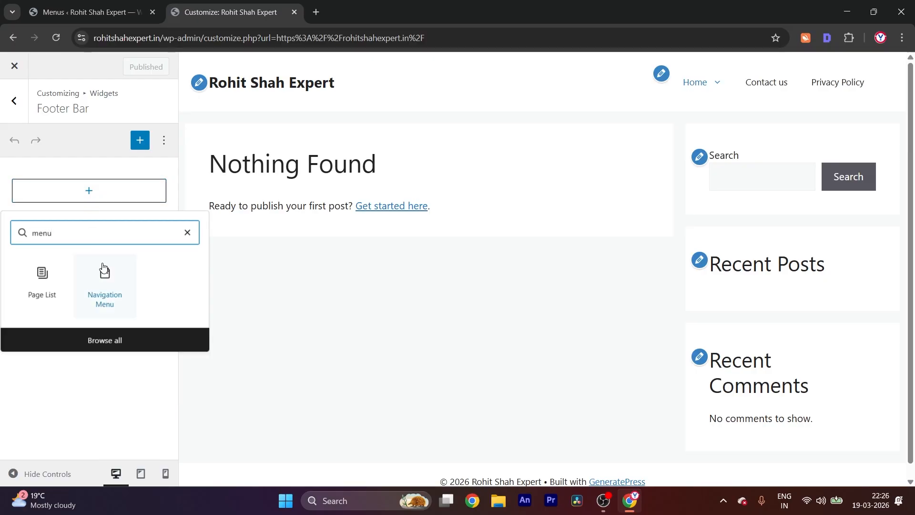
{"action": "left_click", "coordinate": [114, 288]}
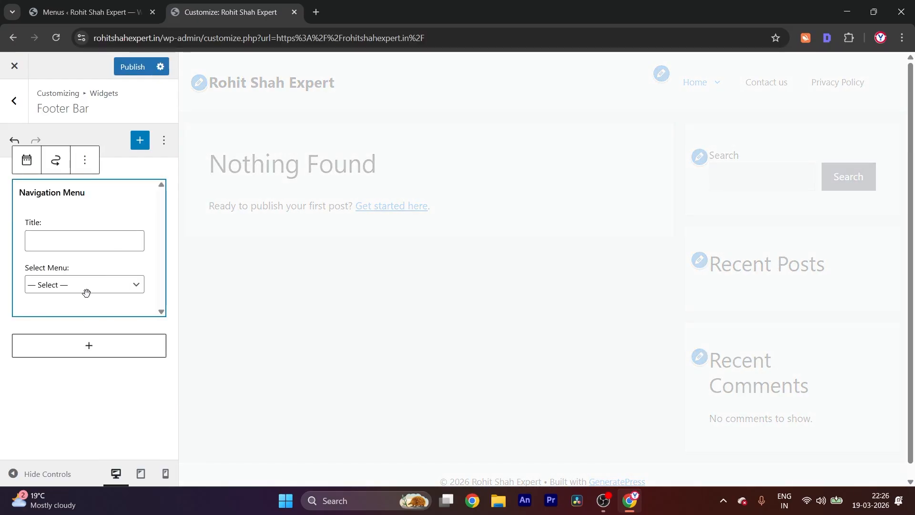
{"action": "left_click", "coordinate": [85, 287]}
{"action": "left_click", "coordinate": [69, 317]}
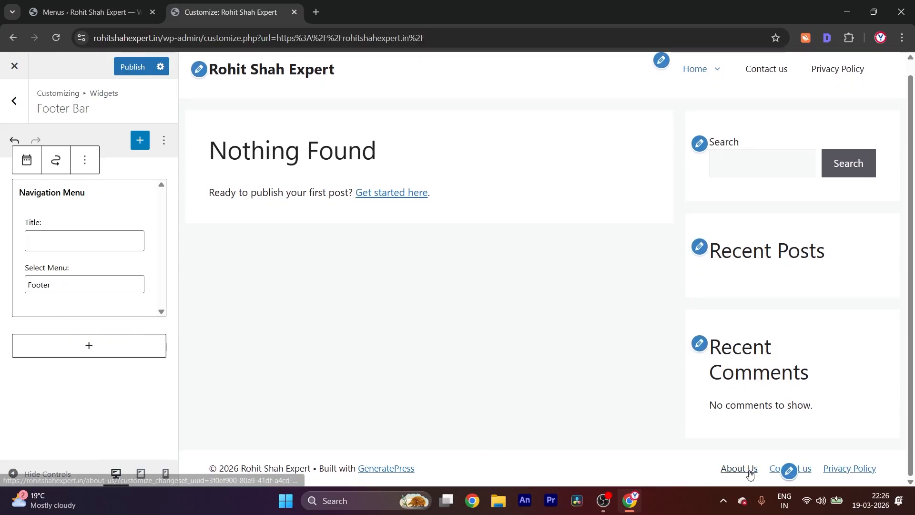
{"action": "left_click", "coordinate": [129, 67]}
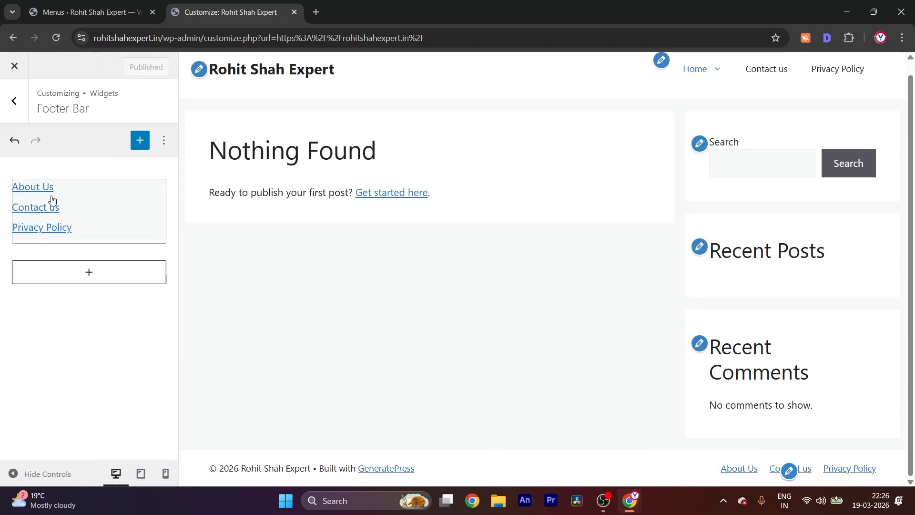
Insert a Social Icons block below the Footer Bar's navigation menu and add an Instagram icon to it
{"action": "left_click", "coordinate": [78, 276]}
{"action": "type", "text": "soci"}
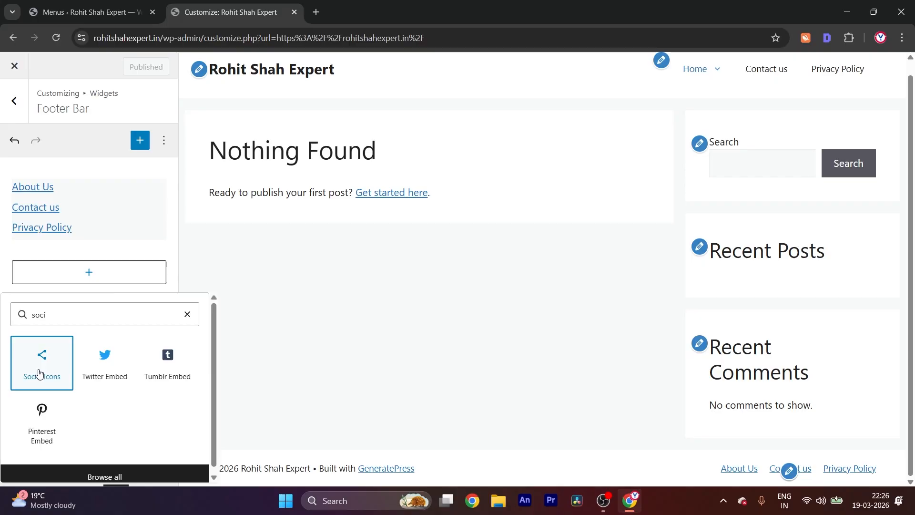
{"action": "left_click", "coordinate": [40, 383]}
{"action": "left_click", "coordinate": [22, 272]}
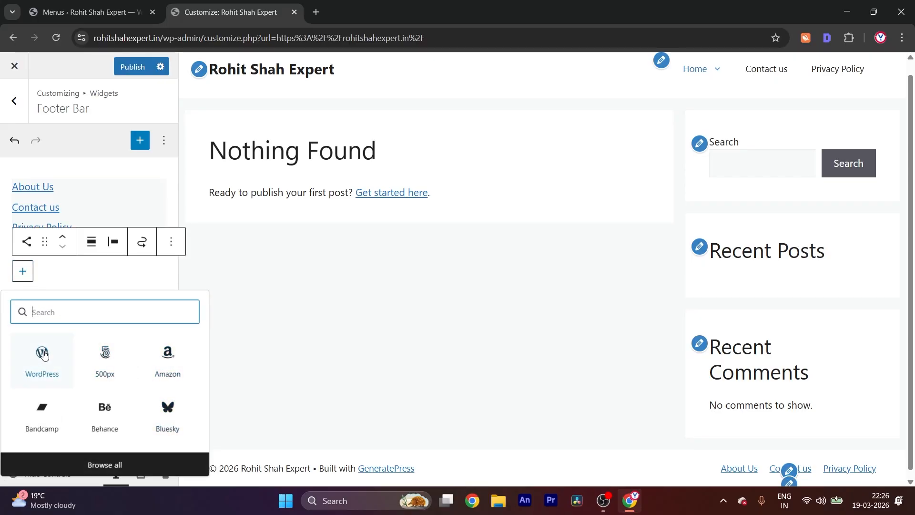
{"action": "type", "text": "in"}
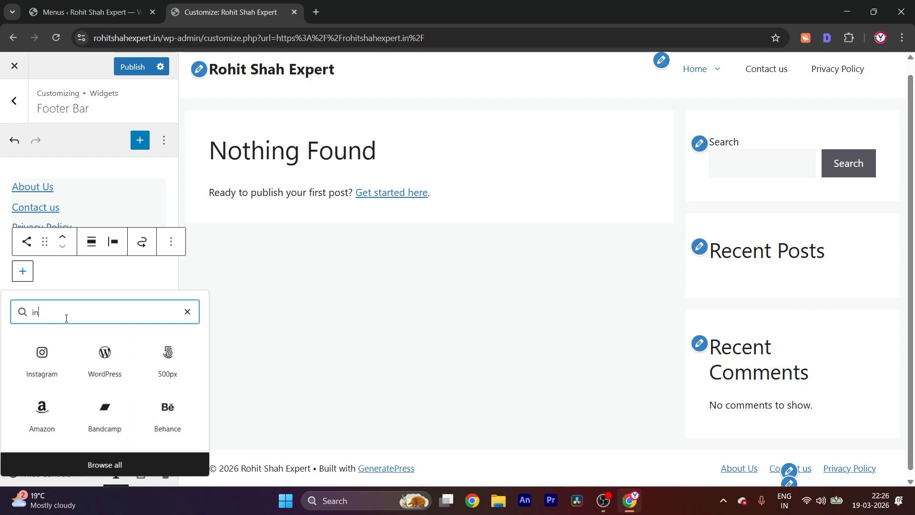
{"action": "left_click", "coordinate": [42, 357]}
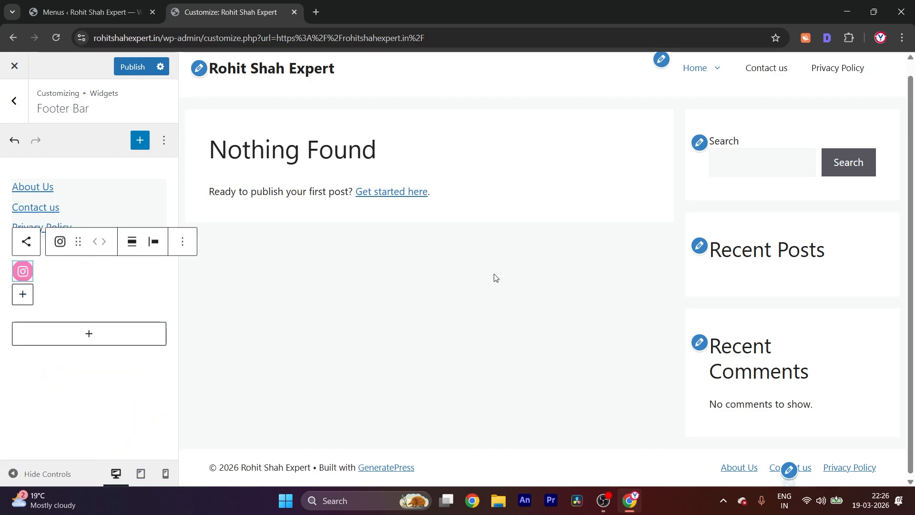
Add an Amazon icon beside the Instagram icon in the Social Icons block and deselect the block
{"action": "left_click", "coordinate": [22, 294]}
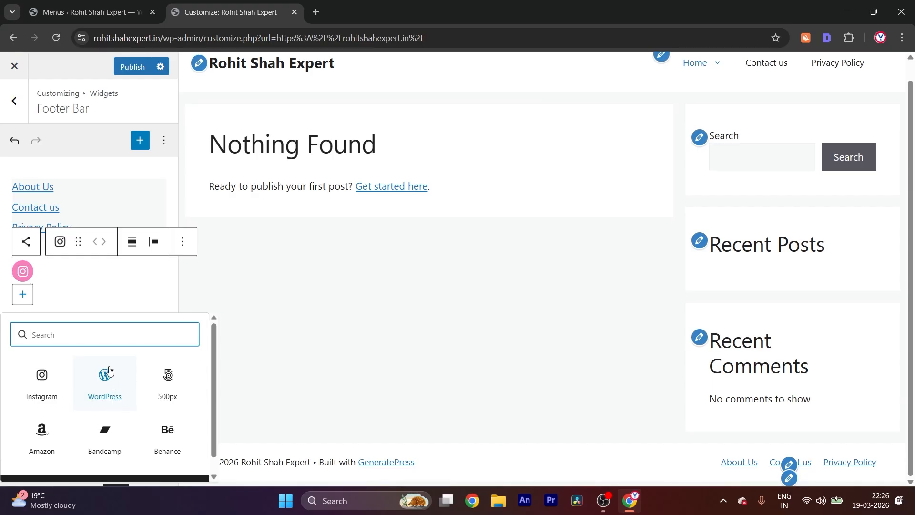
{"action": "left_click", "coordinate": [42, 432]}
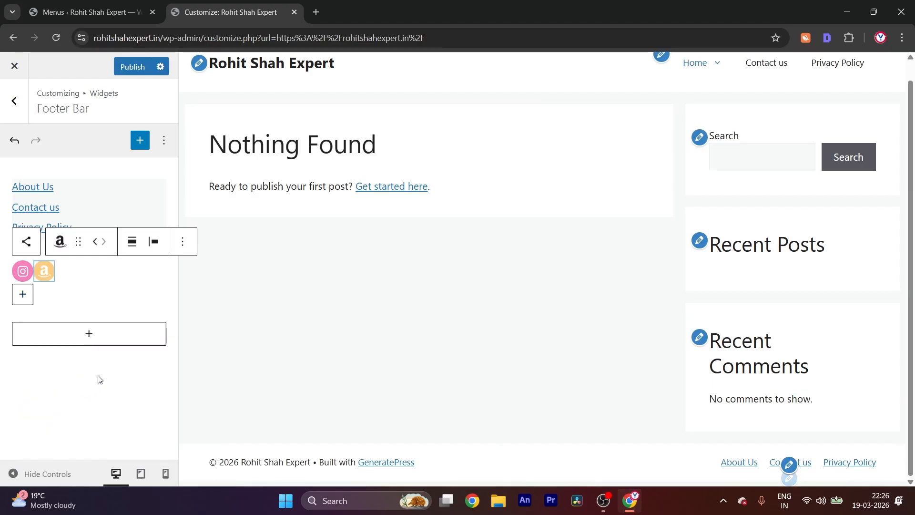
{"action": "left_click", "coordinate": [27, 296]}
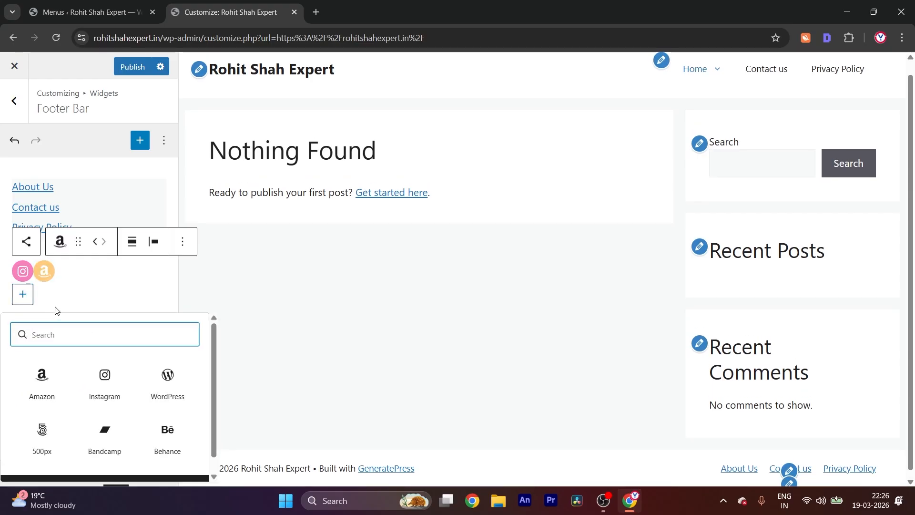
{"action": "left_click", "coordinate": [55, 309]}
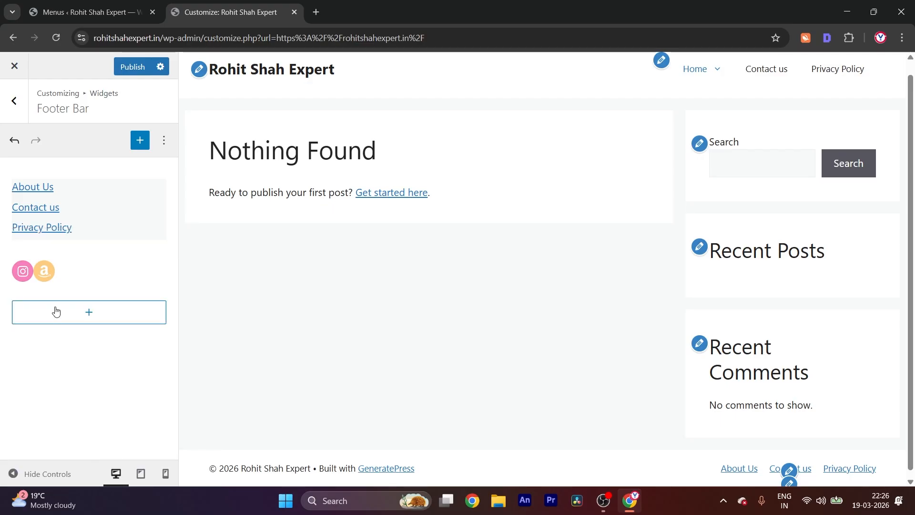
Add a Twitter icon beside the Amazon icon in the Footer Bar's Social Icons block and publish the change, closing the customizer
{"action": "left_click", "coordinate": [46, 271]}
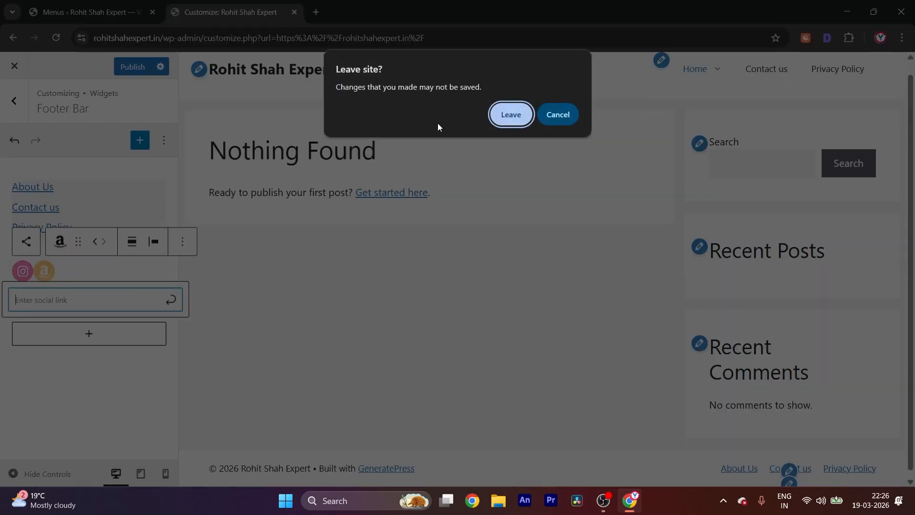
{"action": "left_click", "coordinate": [550, 120]}
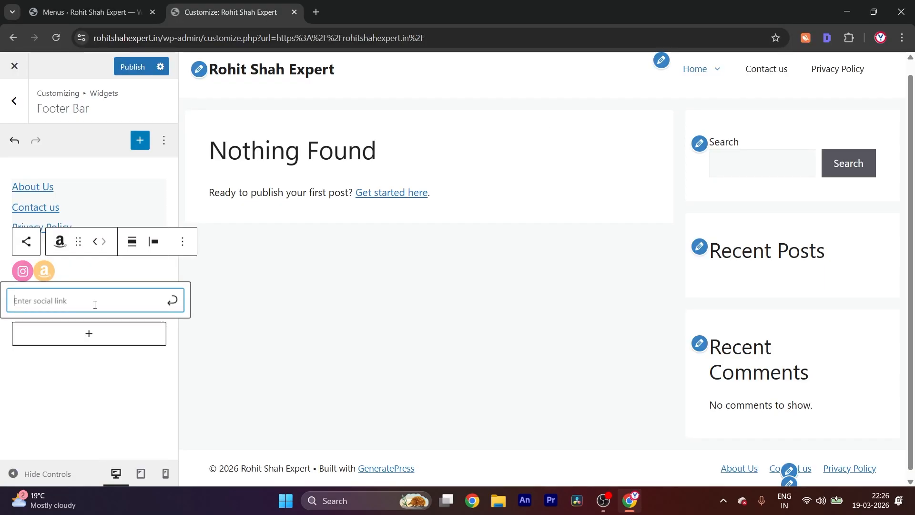
{"action": "left_click", "coordinate": [94, 275]}
{"action": "left_click", "coordinate": [23, 294]}
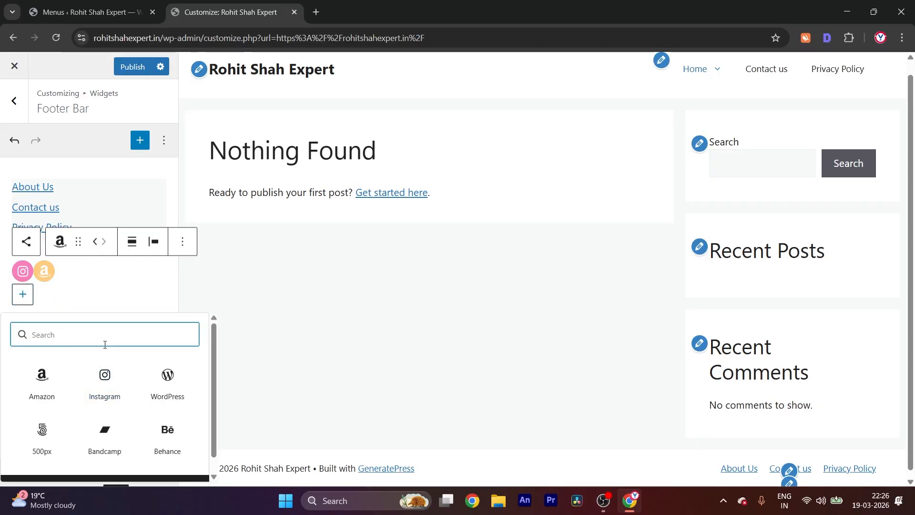
{"action": "type", "text": "we"}
{"action": "key", "text": "BackSpace"}
{"action": "key", "text": "BackSpace"}
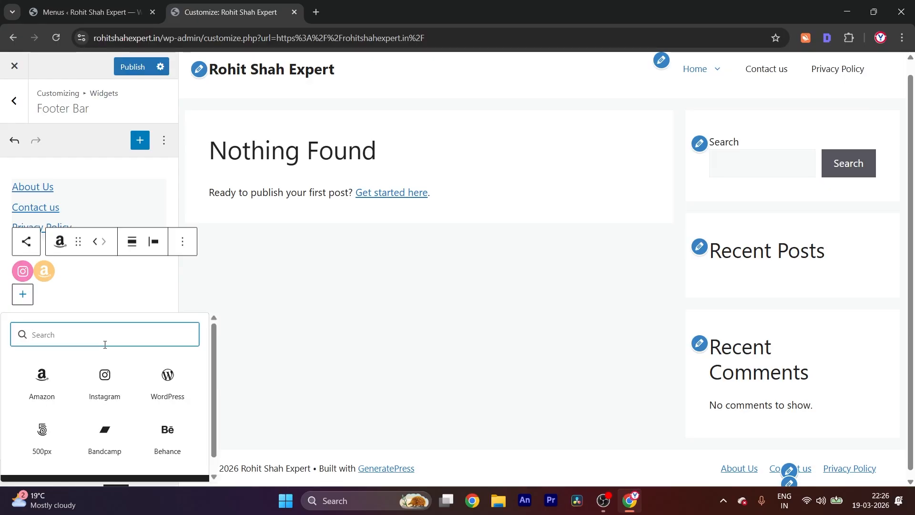
{"action": "type", "text": "t"}
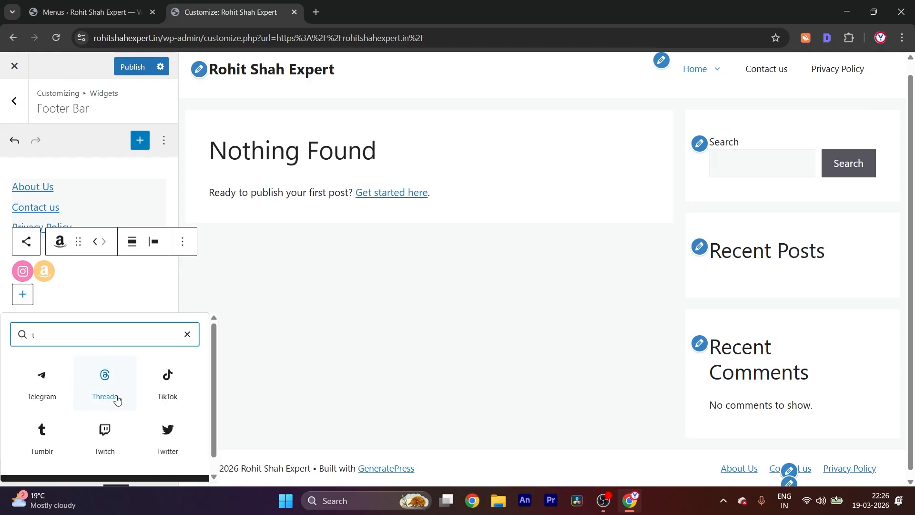
{"action": "left_click", "coordinate": [164, 431]}
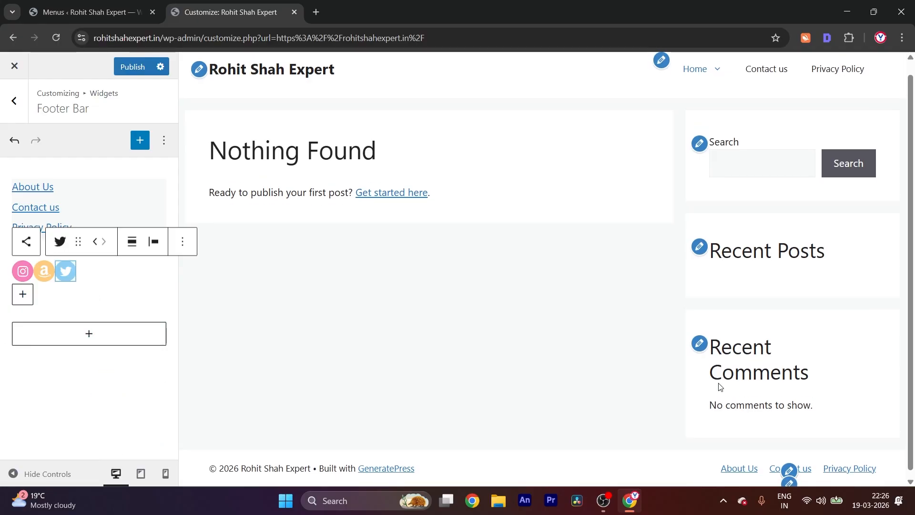
{"action": "left_click", "coordinate": [123, 70]}
{"action": "left_click", "coordinate": [13, 67]}
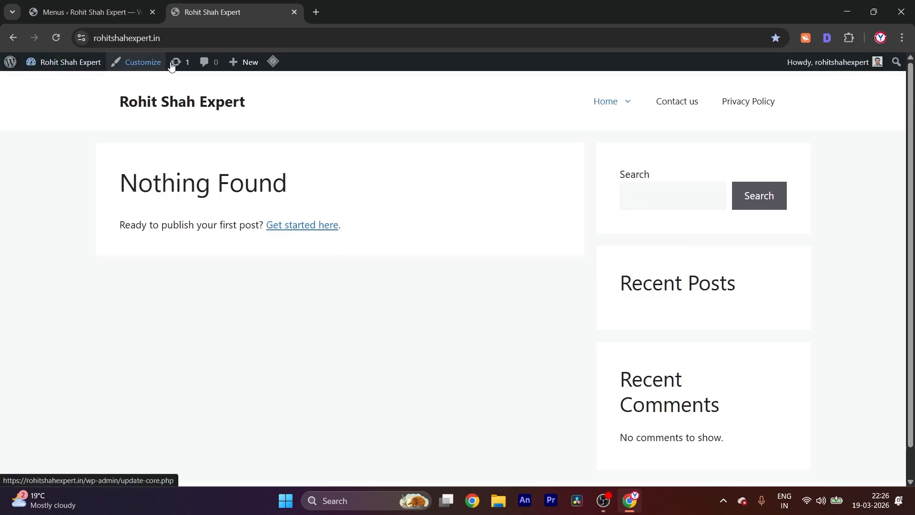
Review the live homepage from the header menu down to the footer bar's links
{"action": "scroll", "coordinate": [678, 363], "scroll_direction": "down", "scroll_amount": 1}
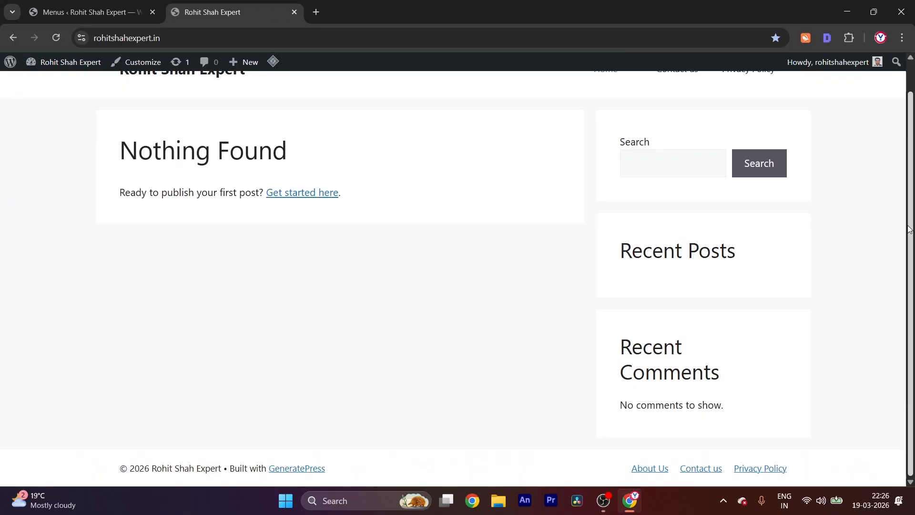
{"action": "scroll", "coordinate": [806, 357], "scroll_direction": "up", "scroll_amount": 1}
{"action": "scroll", "coordinate": [847, 402], "scroll_direction": "down", "scroll_amount": 1}
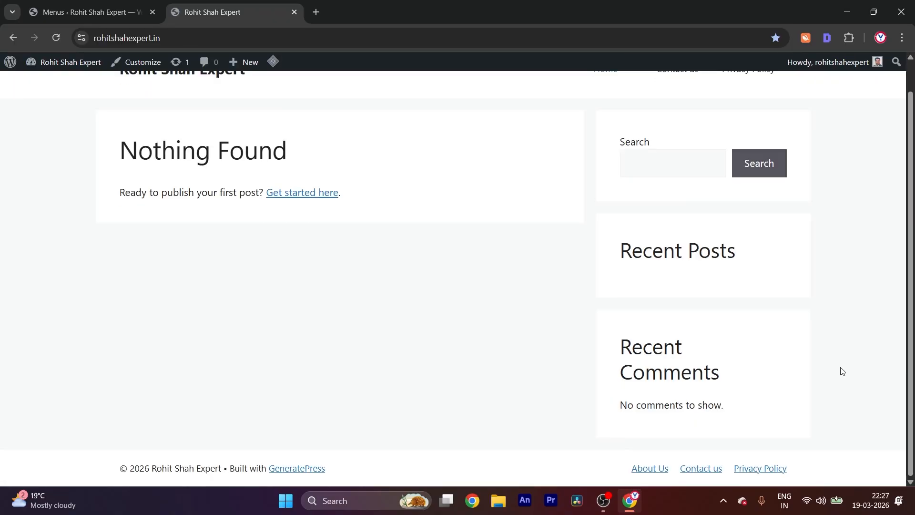
{"action": "scroll", "coordinate": [782, 233], "scroll_direction": "up", "scroll_amount": 1}
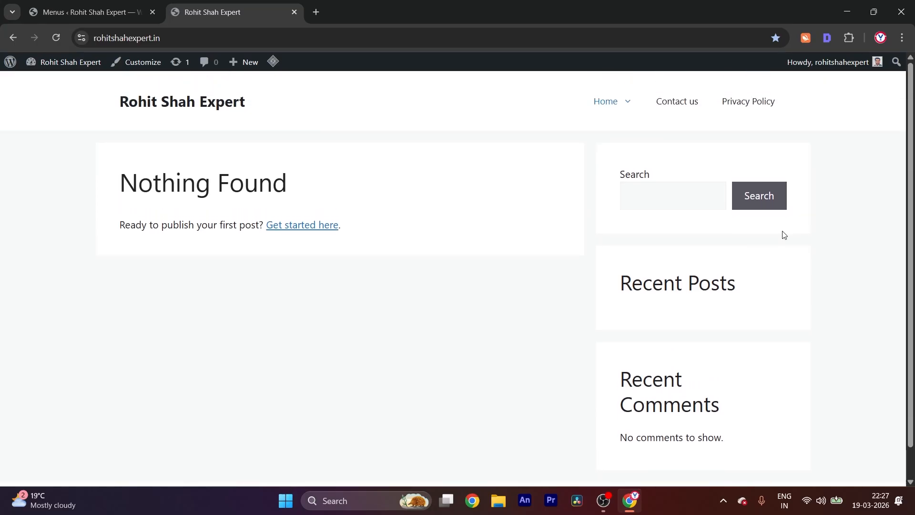
{"action": "scroll", "coordinate": [639, 286], "scroll_direction": "down", "scroll_amount": 1}
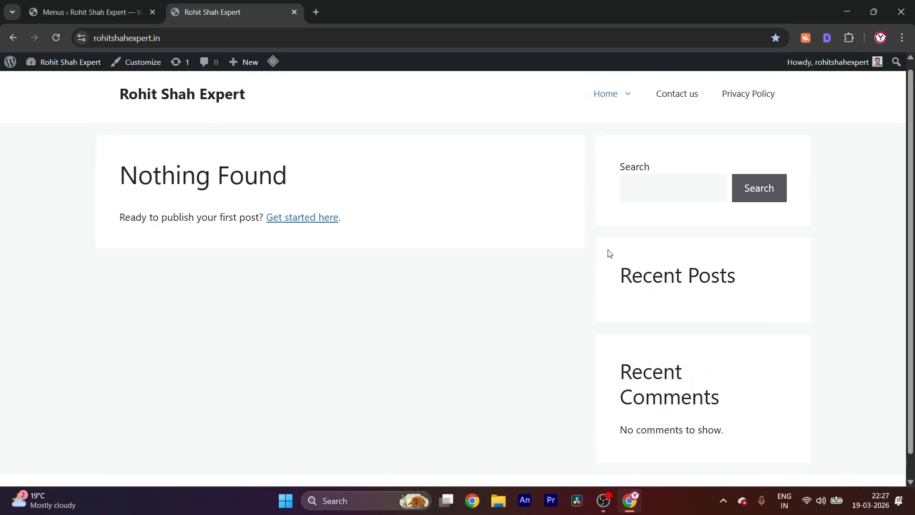
{"action": "scroll", "coordinate": [607, 251], "scroll_direction": "up", "scroll_amount": 1}
{"action": "scroll", "coordinate": [621, 441], "scroll_direction": "down", "scroll_amount": 1}
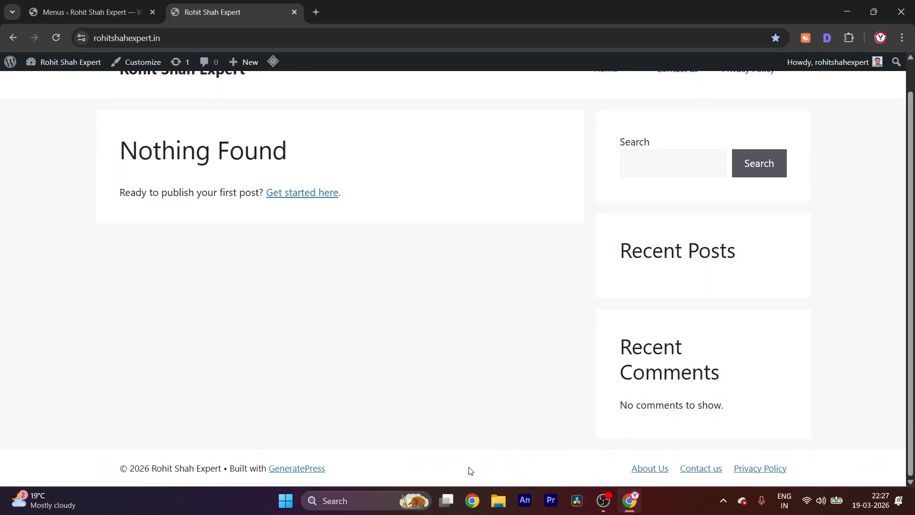
{"action": "scroll", "coordinate": [527, 403], "scroll_direction": "up", "scroll_amount": 1}
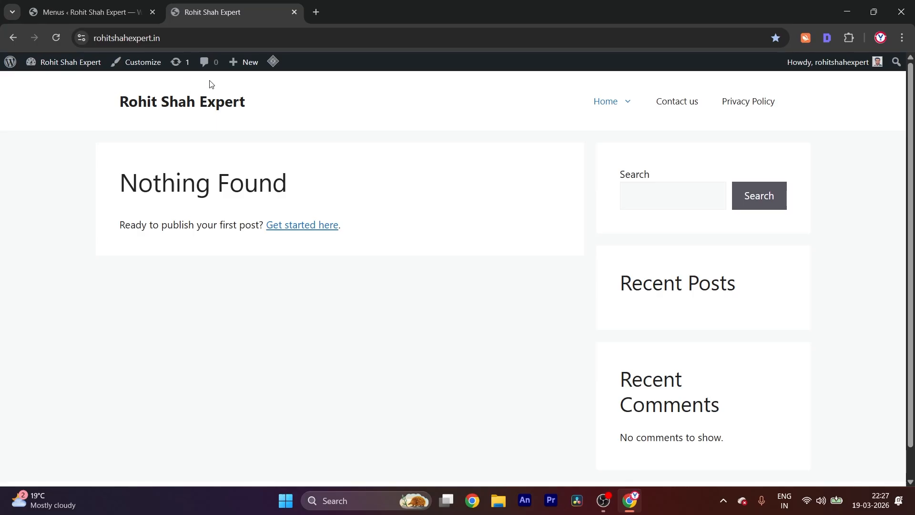
Return to the WordPress admin and open the list of installed plugins
{"action": "left_click", "coordinate": [84, 21]}
{"action": "scroll", "coordinate": [90, 345], "scroll_direction": "down", "scroll_amount": 3}
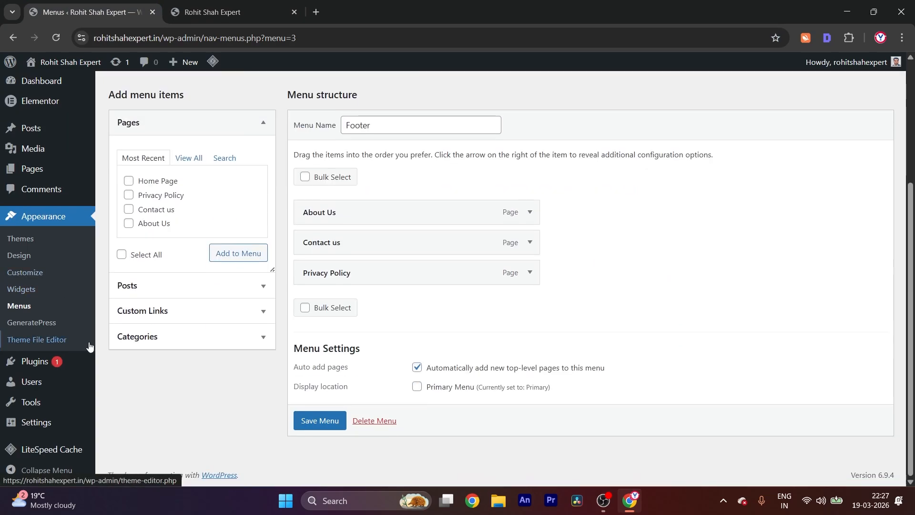
{"action": "scroll", "coordinate": [52, 202], "scroll_direction": "up", "scroll_amount": 4}
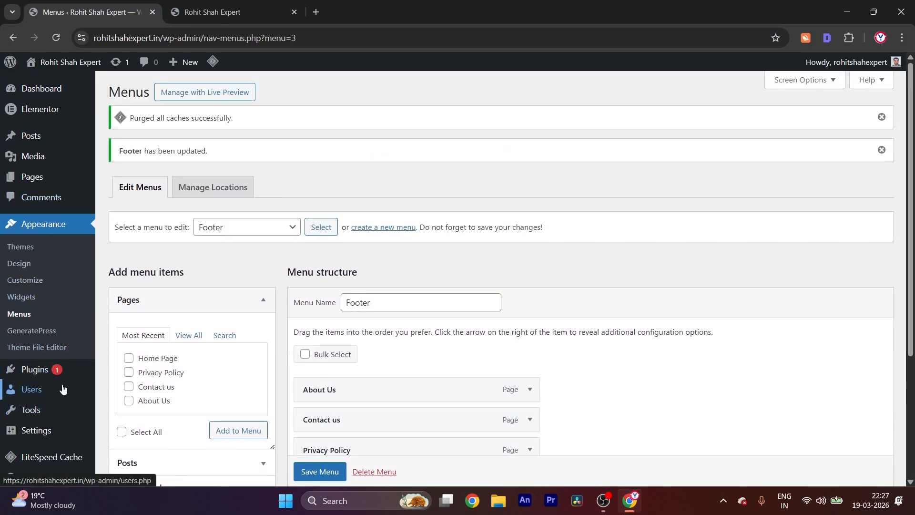
{"action": "mouse_move", "coordinate": [28, 180]}
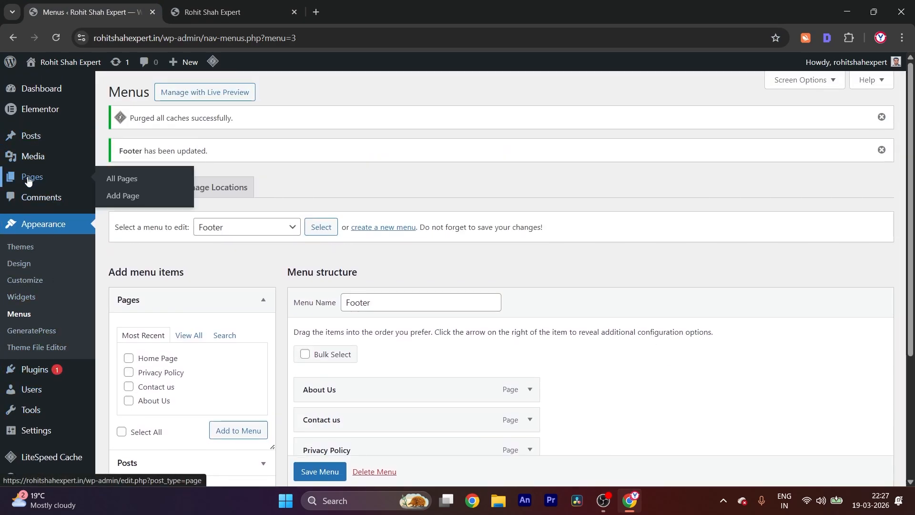
{"action": "scroll", "coordinate": [28, 180], "scroll_direction": "down", "scroll_amount": 3}
{"action": "mouse_move", "coordinate": [55, 363]}
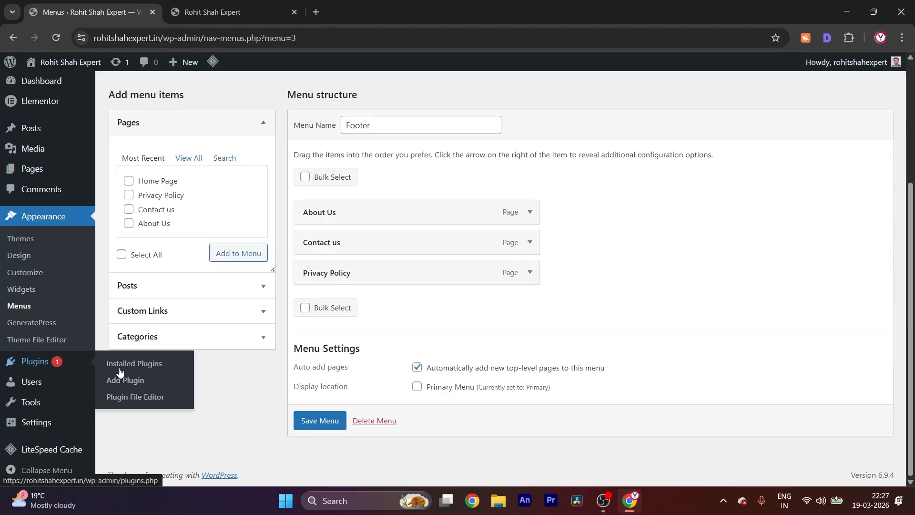
{"action": "left_click", "coordinate": [140, 364]}
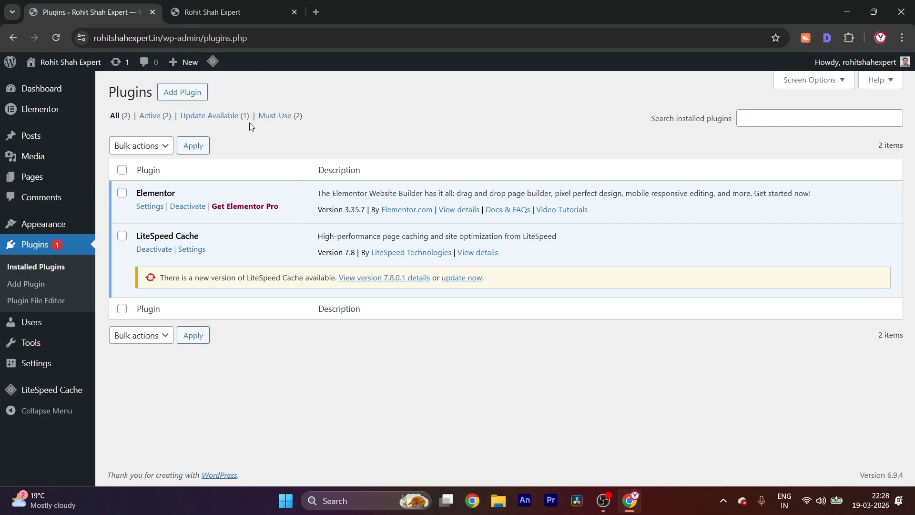
Check the sidebar widgets and footer on the live homepage, and return to the admin
{"action": "mouse_move", "coordinate": [33, 180]}
{"action": "left_click", "coordinate": [224, 5]}
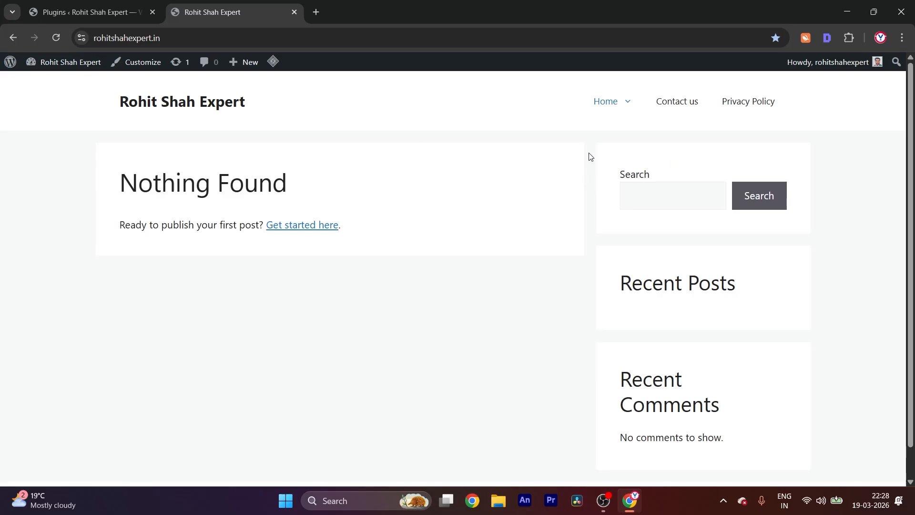
{"action": "scroll", "coordinate": [666, 258], "scroll_direction": "down", "scroll_amount": 1}
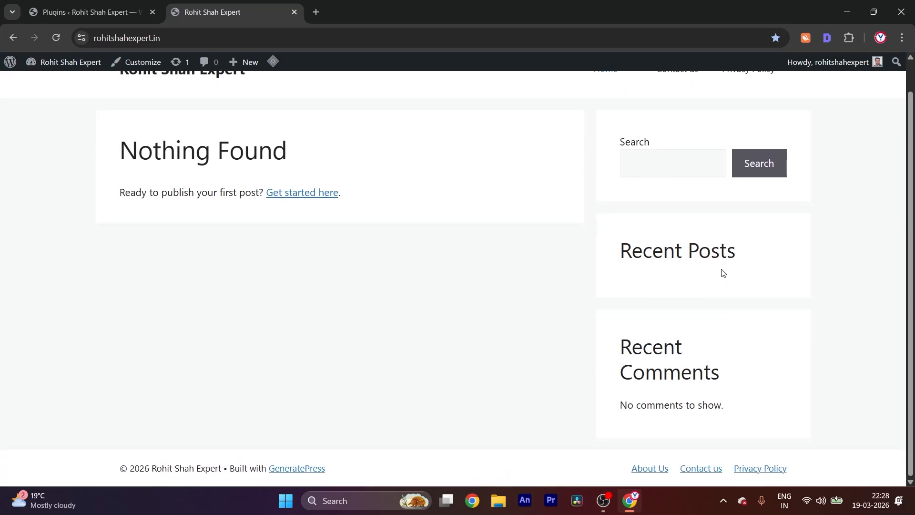
{"action": "left_click", "coordinate": [104, 12]}
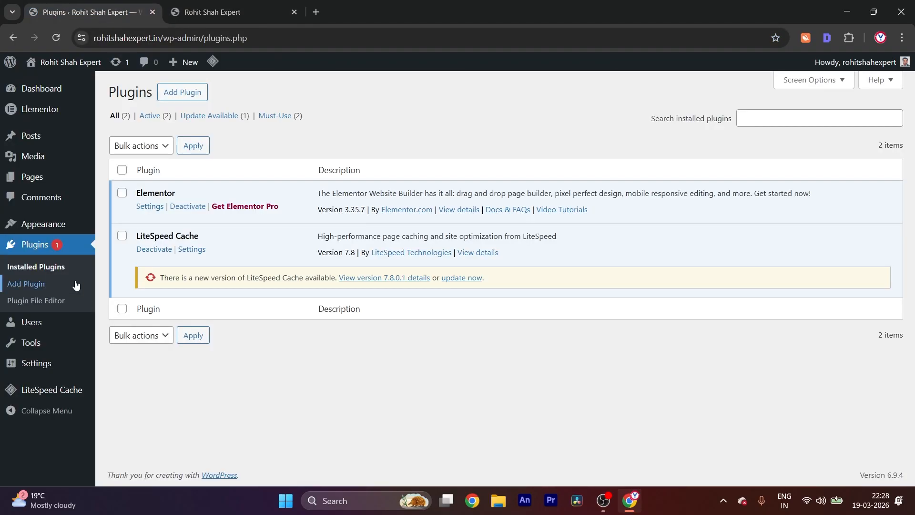
Open the Widgets editor from the Appearance section and dismiss the welcome guide and the plugin error notice
{"action": "mouse_move", "coordinate": [57, 233]}
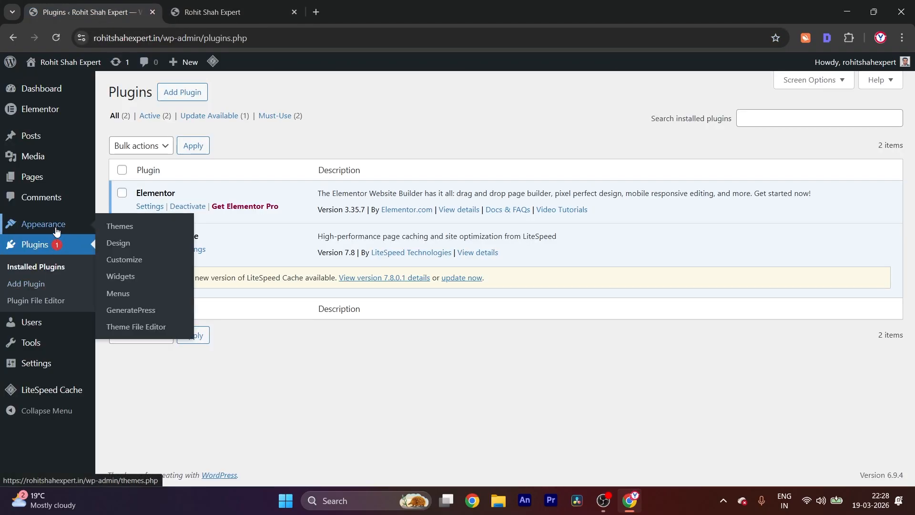
{"action": "left_click", "coordinate": [118, 281]}
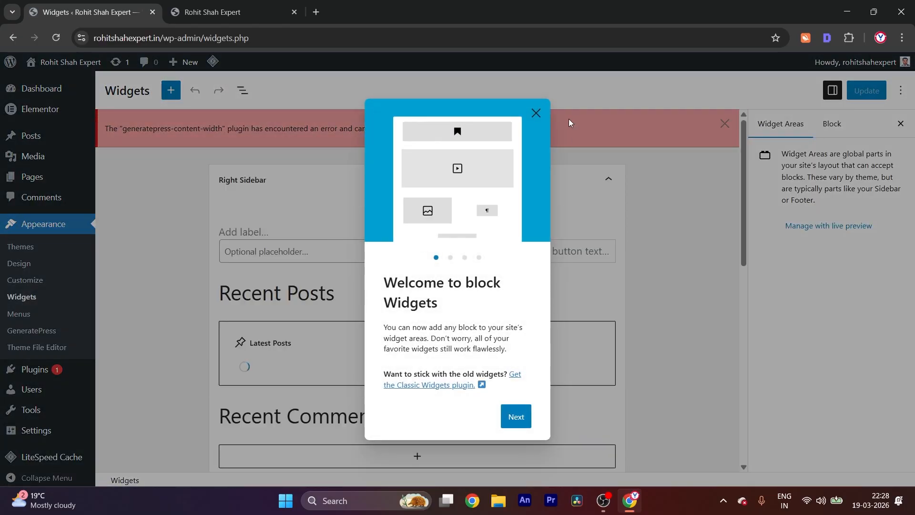
{"action": "left_click", "coordinate": [536, 119]}
{"action": "left_click", "coordinate": [715, 126]}
{"action": "scroll", "coordinate": [358, 314], "scroll_direction": "down", "scroll_amount": 2}
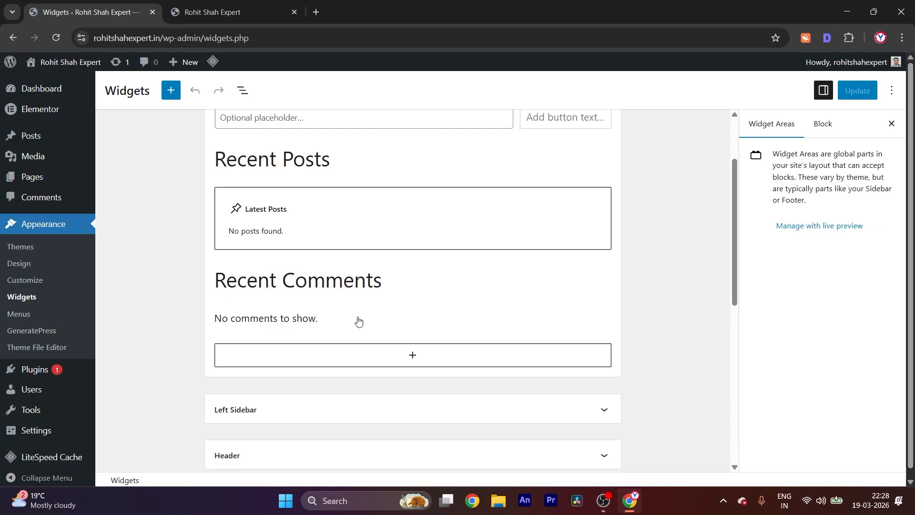
{"action": "scroll", "coordinate": [360, 273], "scroll_direction": "up", "scroll_amount": 2}
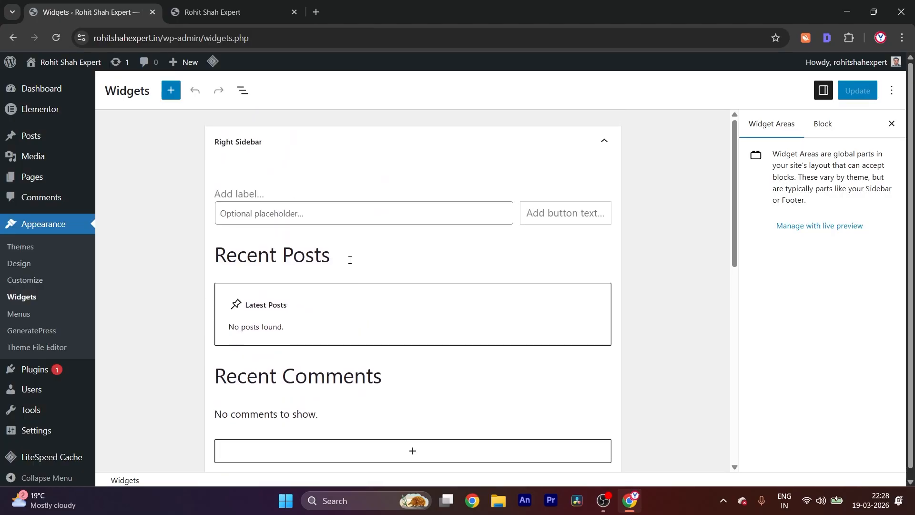
Delete the Latest Posts block under the Recent Posts heading in the Right Sidebar and update the widgets
{"action": "left_click", "coordinate": [349, 260]}
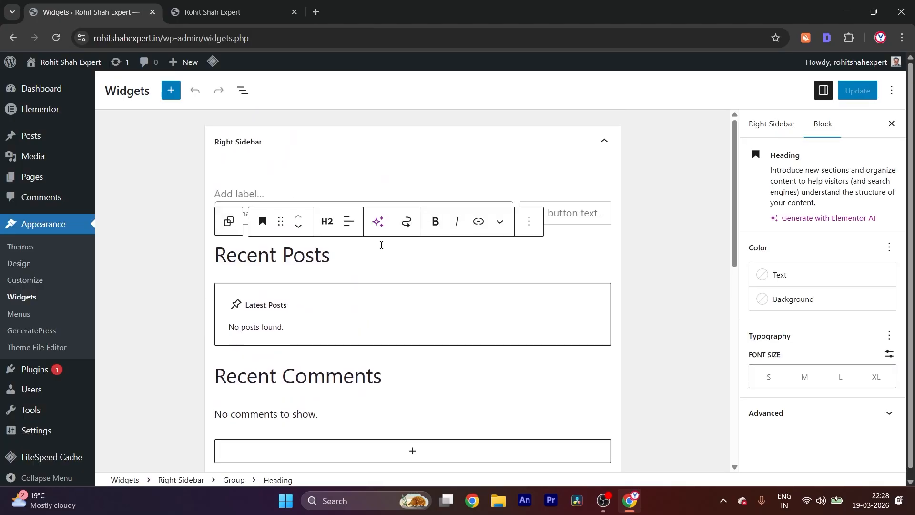
{"action": "left_click", "coordinate": [327, 297]}
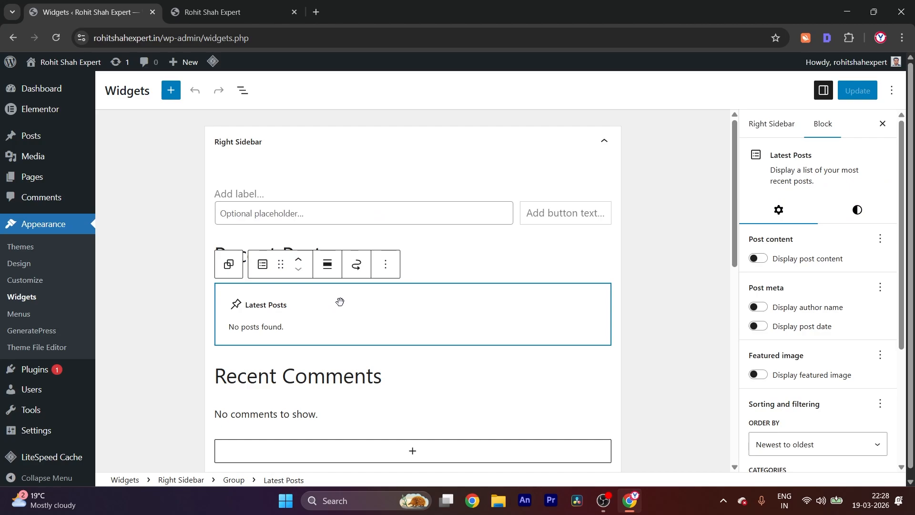
{"action": "key", "text": "Delete"}
{"action": "left_click", "coordinate": [856, 90]}
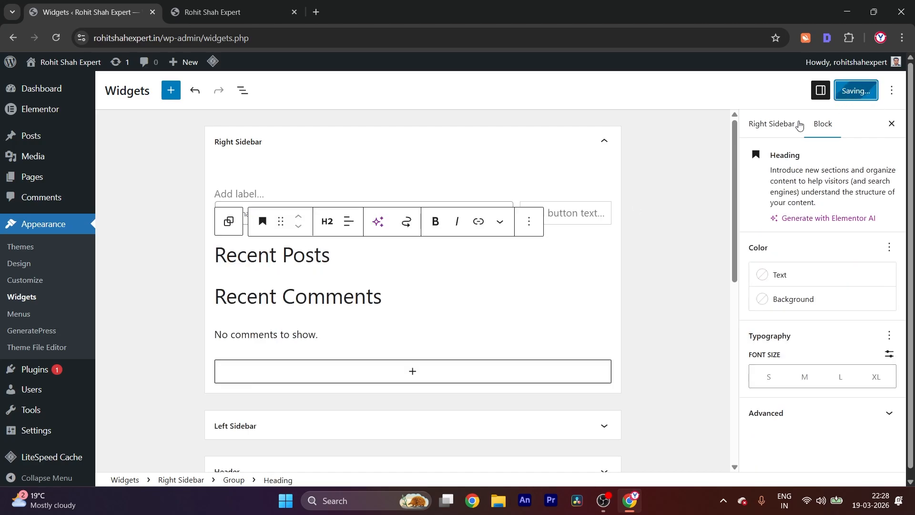
Reload the live site and inspect the Recent Posts heading in its sidebar
{"action": "left_click", "coordinate": [213, 7]}
{"action": "key", "text": "ctrl+r"}
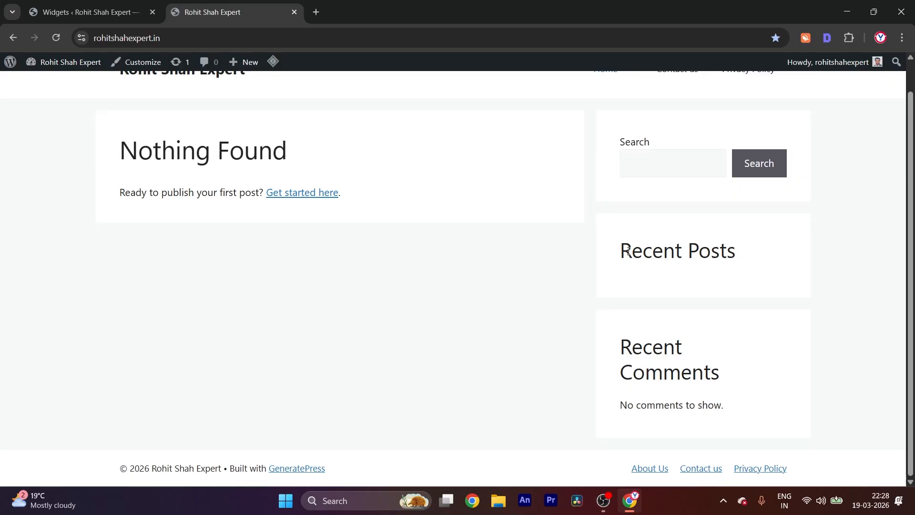
{"action": "left_click_drag", "start_coordinate": [631, 251], "coordinate": [782, 261]}
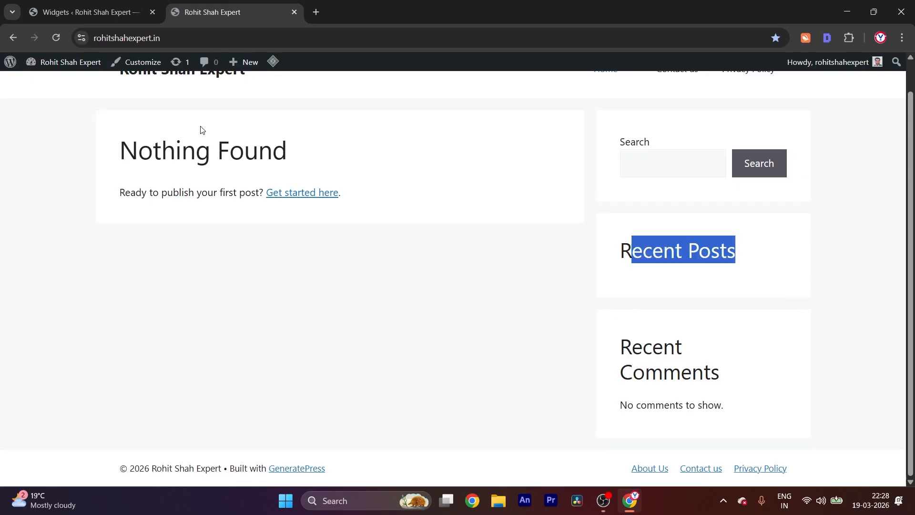
Remove the Recent Posts heading together with its group from the Right Sidebar and update the widgets
{"action": "left_click", "coordinate": [85, 12]}
{"action": "left_click", "coordinate": [510, 329]}
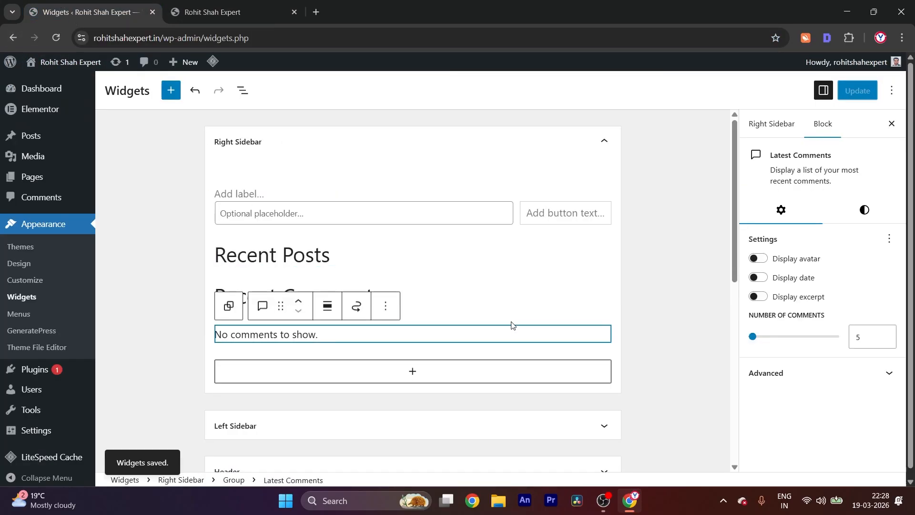
{"action": "left_click", "coordinate": [551, 248]}
{"action": "key", "text": "ctrl+a"}
{"action": "key", "text": "BackSpace"}
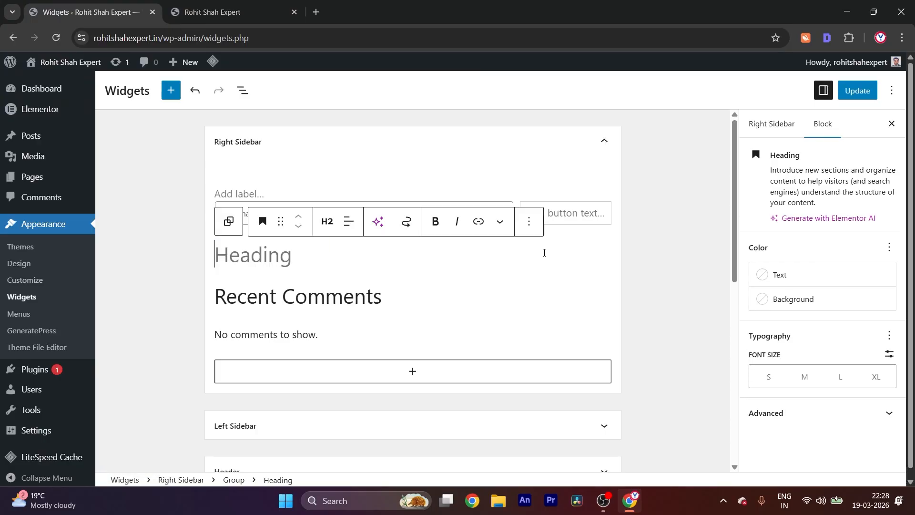
{"action": "key", "text": "BackSpace"}
{"action": "key", "text": "ctrl+z"}
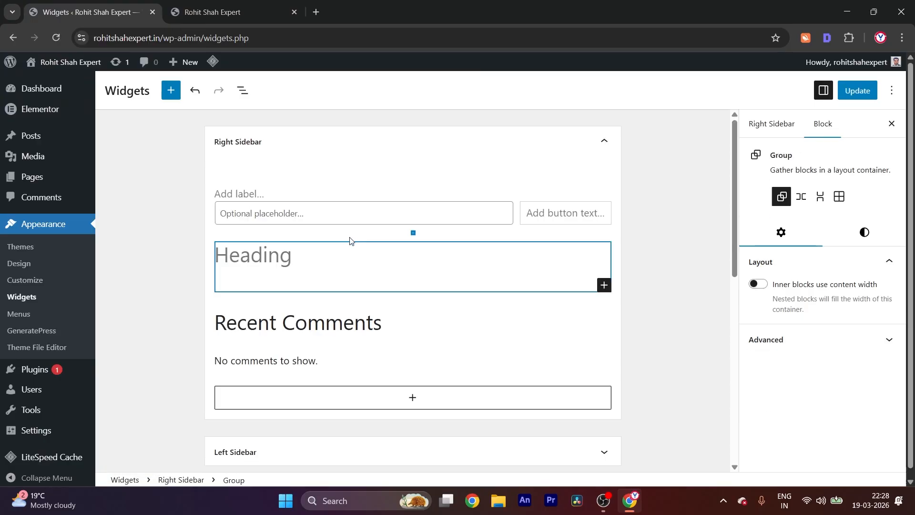
{"action": "key", "text": "BackSpace"}
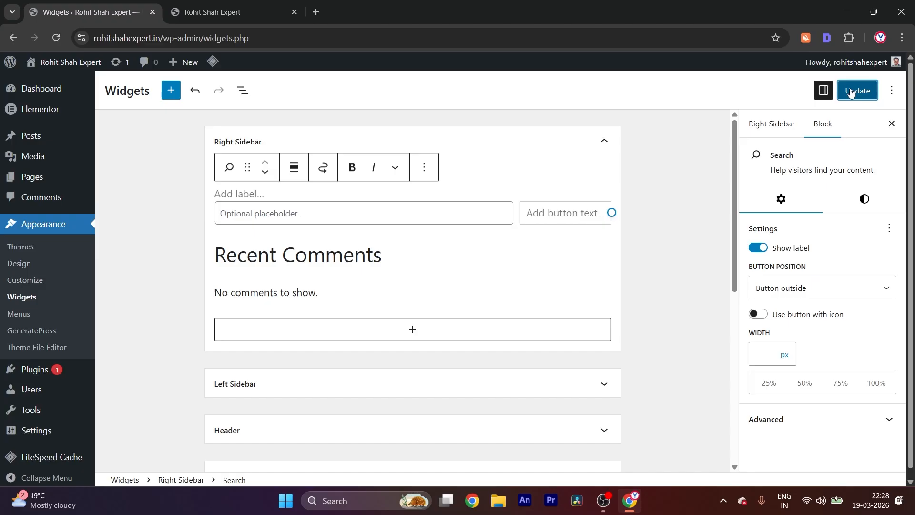
{"action": "left_click", "coordinate": [858, 90]}
Reload the live site and the Widgets editor to check the sidebar's Recent Posts section
{"action": "left_click", "coordinate": [214, 1]}
{"action": "key", "text": "ctrl+r"}
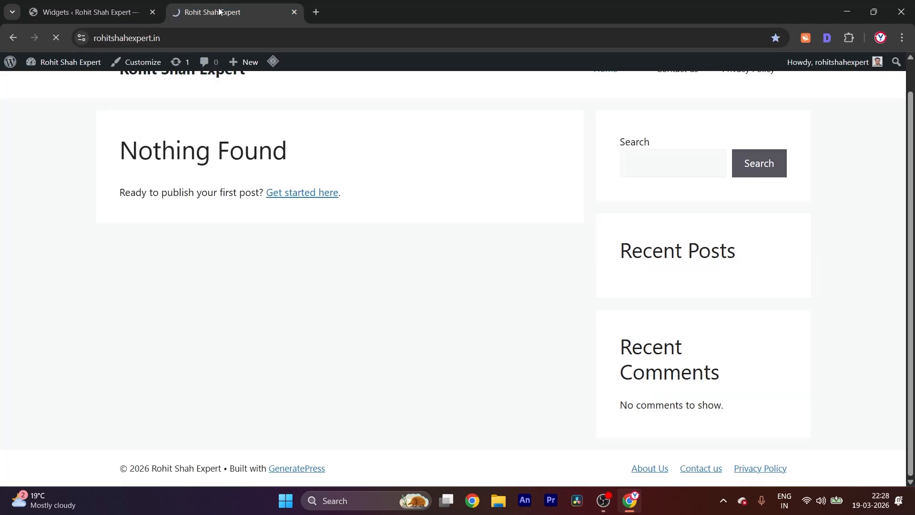
{"action": "left_click", "coordinate": [117, 18]}
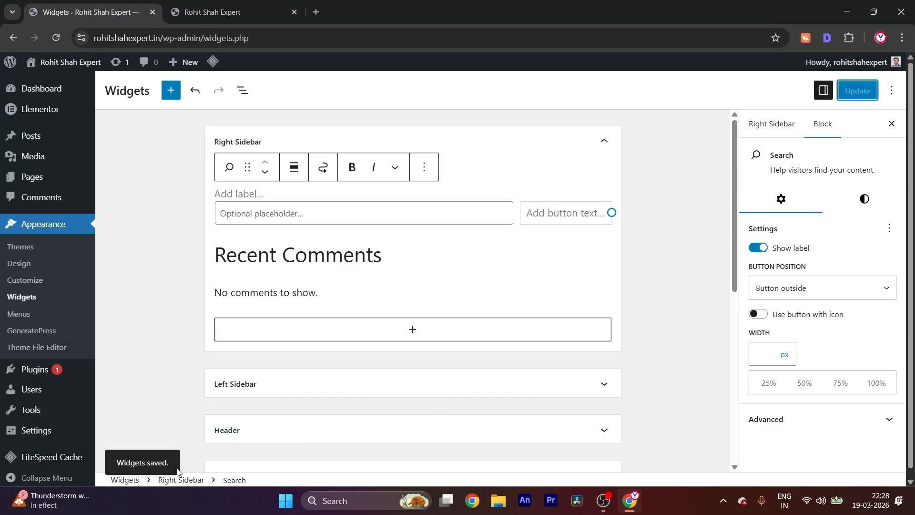
{"action": "key", "text": "ctrl+Tab"}
{"action": "left_click", "coordinate": [59, 39]}
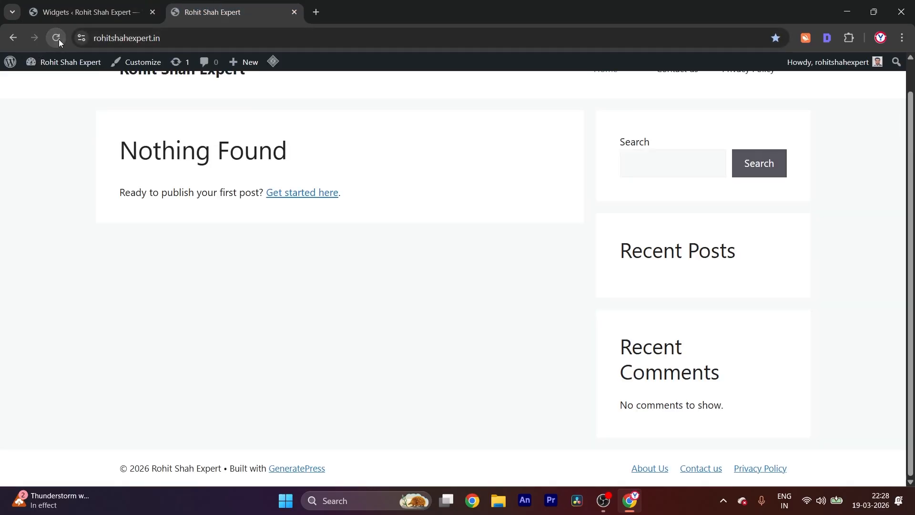
{"action": "left_click", "coordinate": [61, 39]}
{"action": "left_click", "coordinate": [106, 15]}
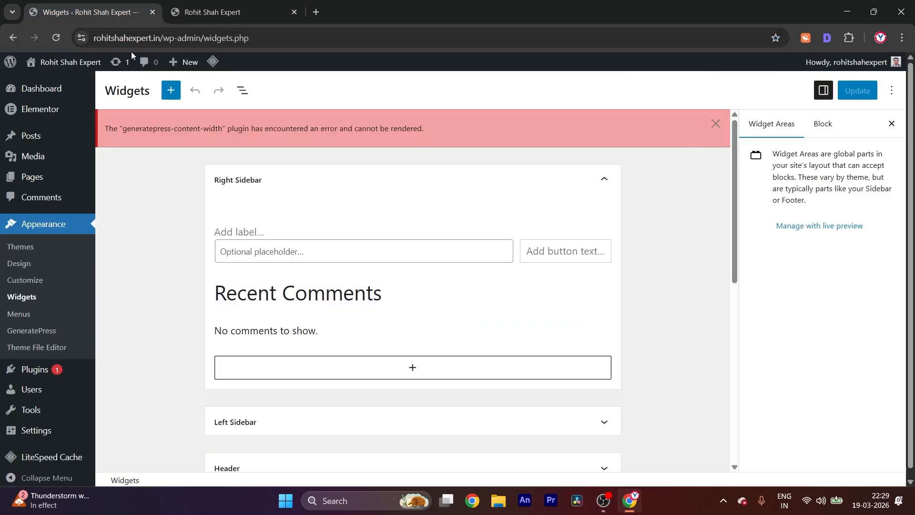
Try to clear the Recent Comments heading in the Right Sidebar, and reload the Widgets editor without saving
{"action": "left_click", "coordinate": [422, 301]}
{"action": "triple_click", "coordinate": [416, 296]}
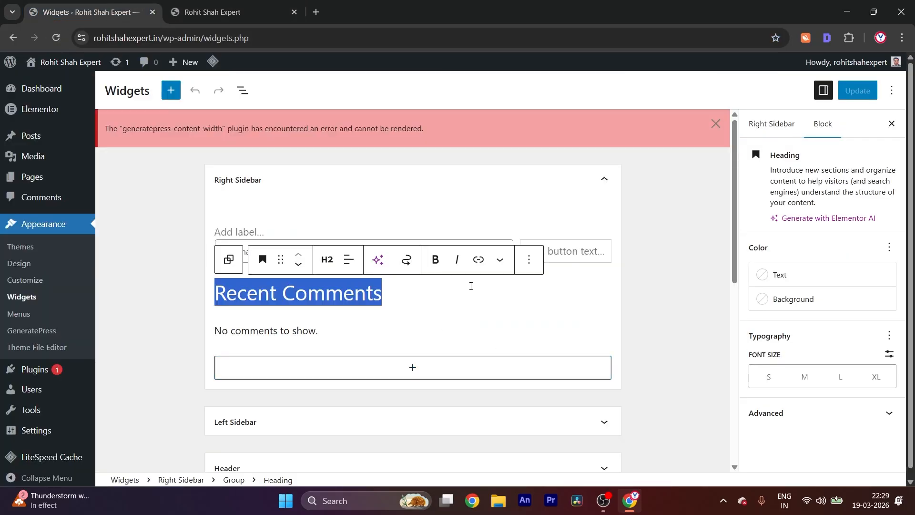
{"action": "key", "text": "BackSpace"}
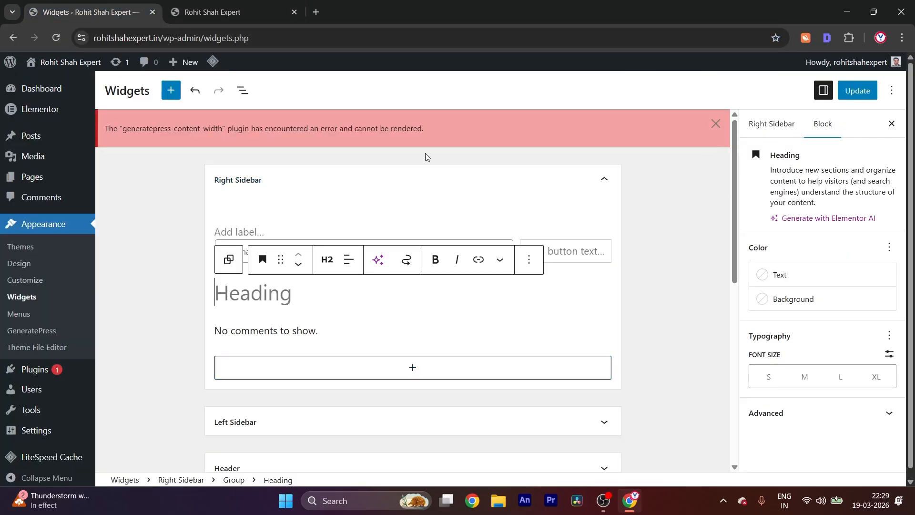
{"action": "left_click", "coordinate": [716, 124]}
{"action": "left_click", "coordinate": [441, 188]}
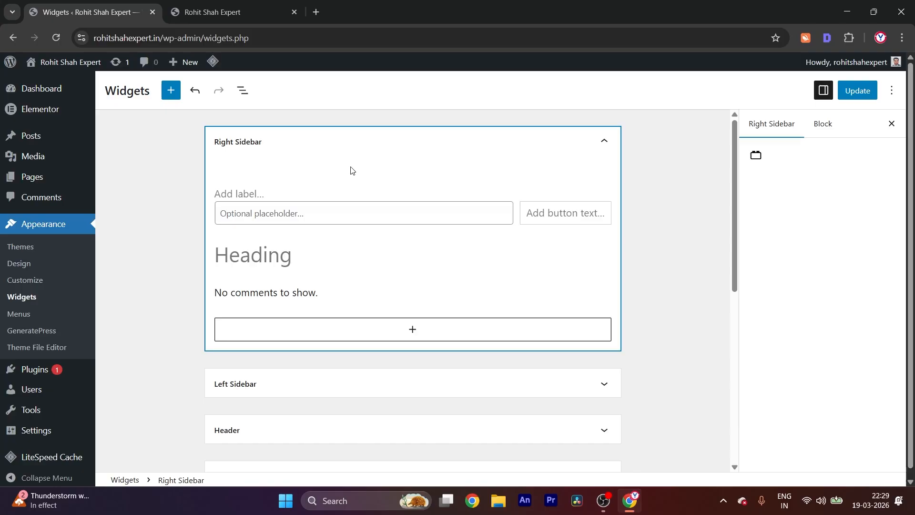
{"action": "left_click", "coordinate": [527, 143]}
{"action": "left_click", "coordinate": [571, 146]}
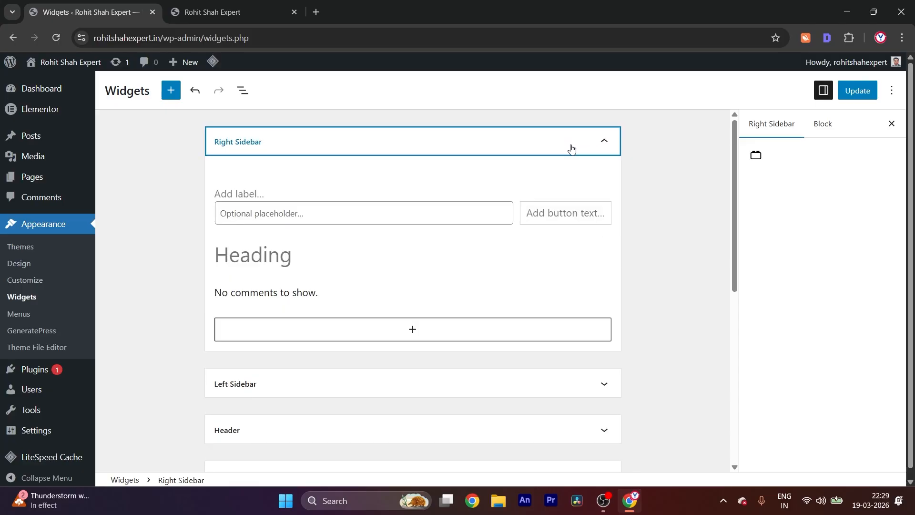
{"action": "left_click", "coordinate": [568, 181]}
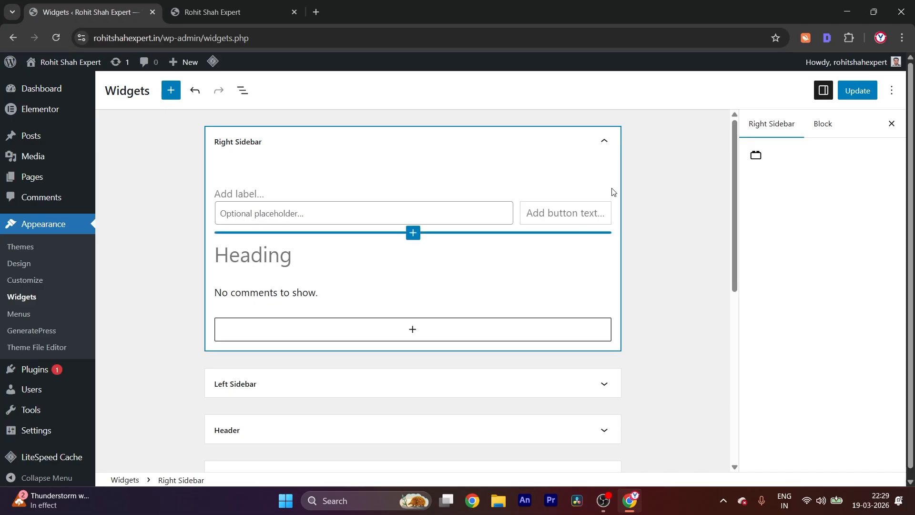
{"action": "key", "text": "F5"}
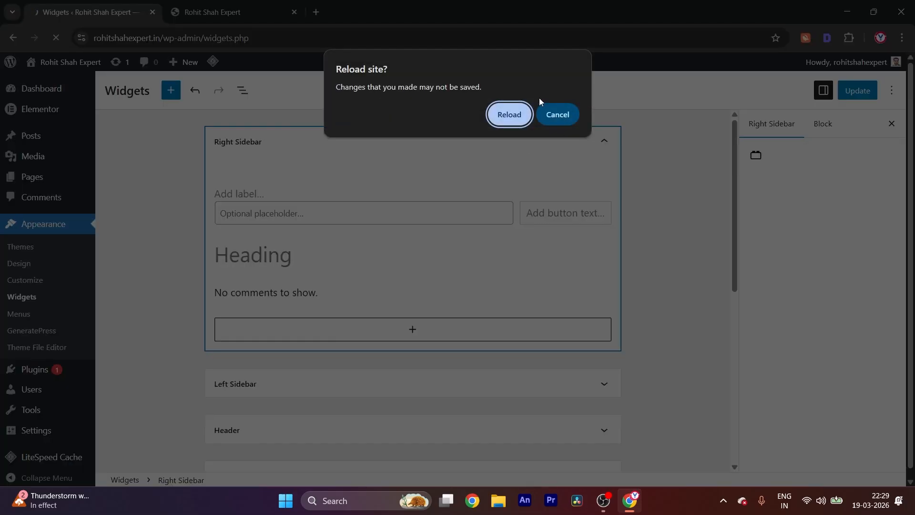
{"action": "key", "text": "Return"}
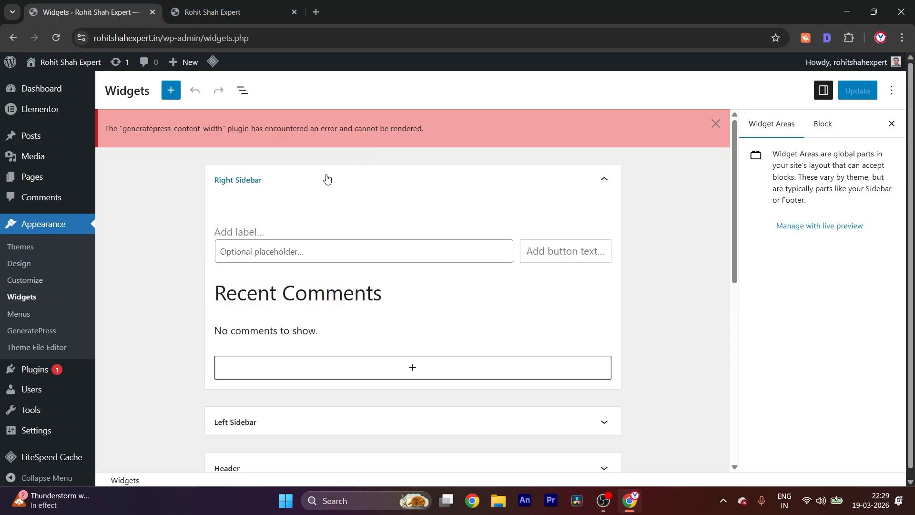
Dismiss the plugin error notice and close the settings sidebar in the Widgets editor, with a look at the live site
{"action": "left_click", "coordinate": [716, 124]}
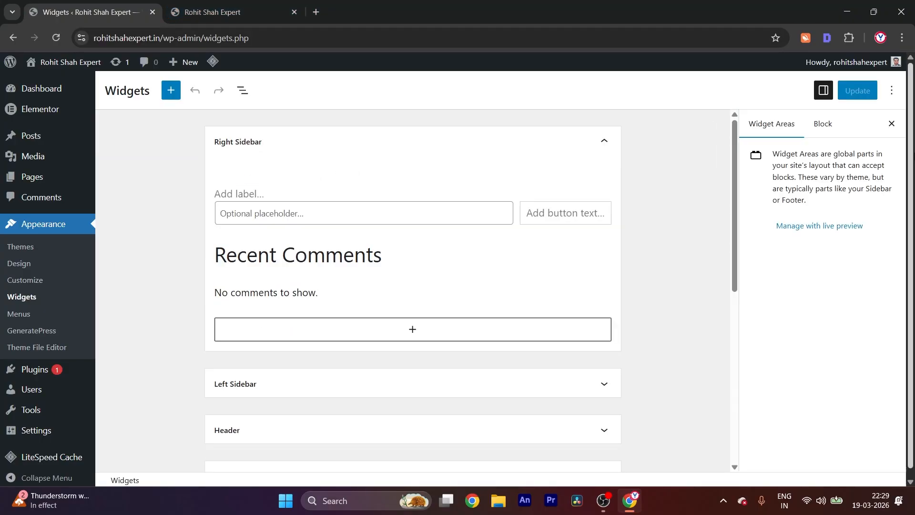
{"action": "left_click", "coordinate": [891, 123]}
{"action": "left_click", "coordinate": [221, 21]}
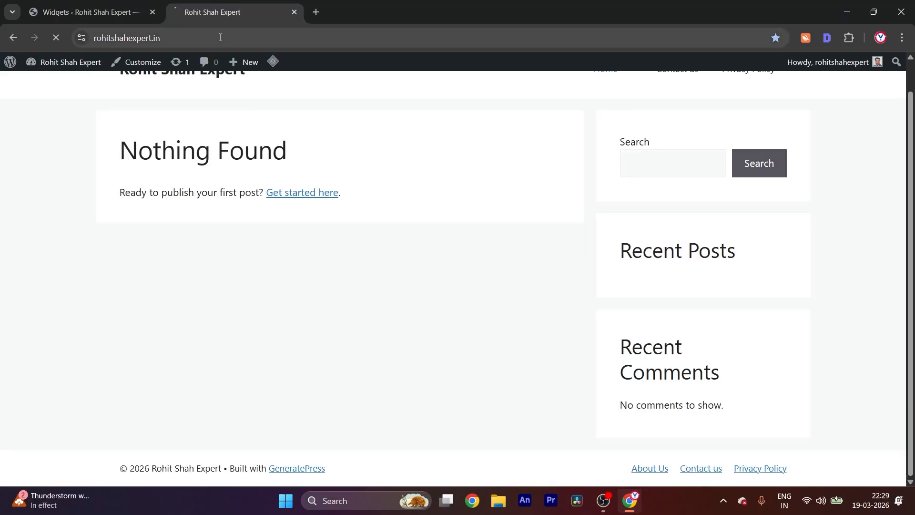
{"action": "left_click", "coordinate": [106, 7]}
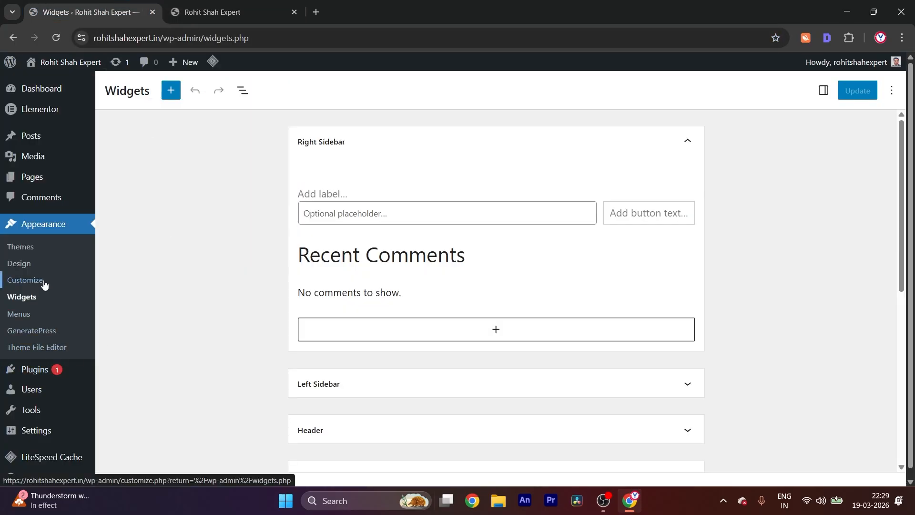
{"action": "scroll", "coordinate": [92, 413], "scroll_direction": "down", "scroll_amount": 1}
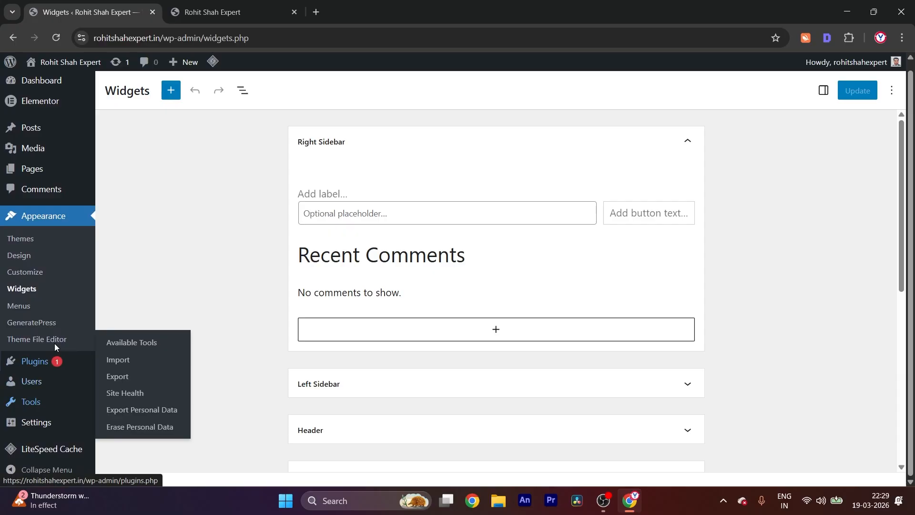
{"action": "mouse_move", "coordinate": [65, 394]}
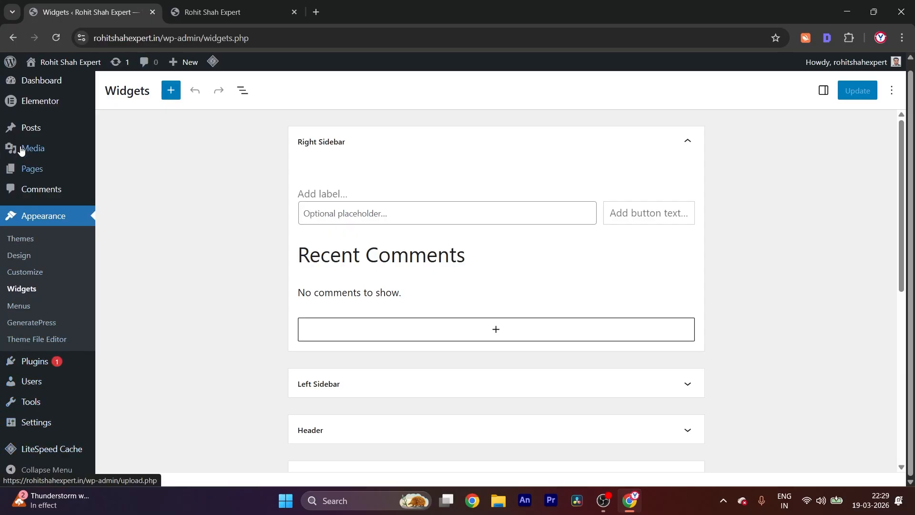
{"action": "mouse_move", "coordinate": [38, 366]}
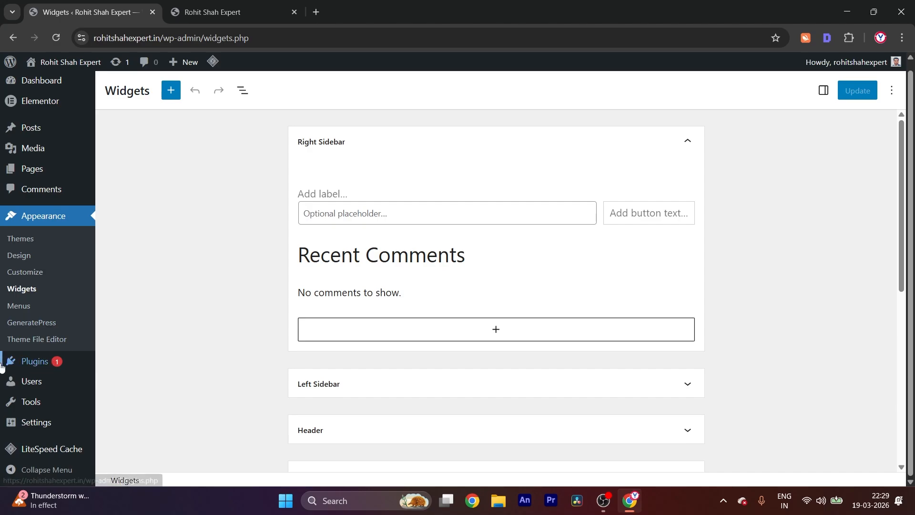
Create a new page titled Website and publish it
{"action": "mouse_move", "coordinate": [47, 173]}
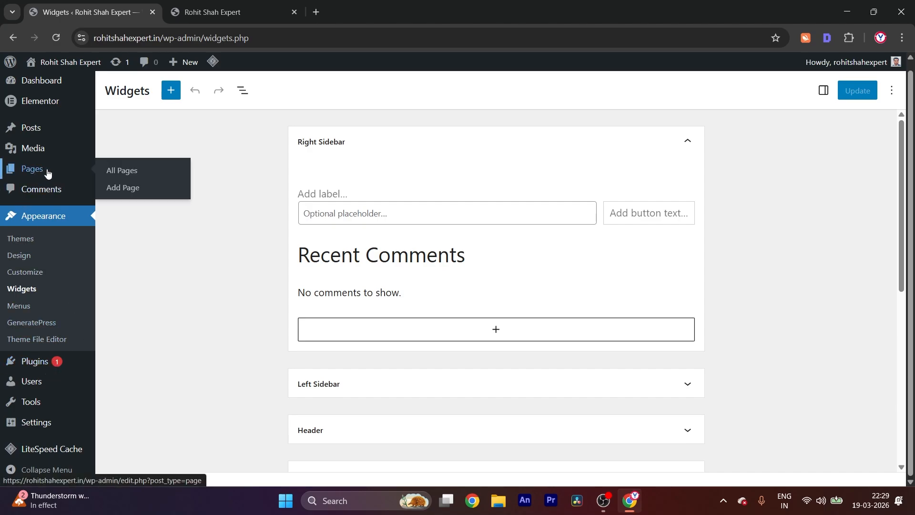
{"action": "left_click", "coordinate": [107, 192]}
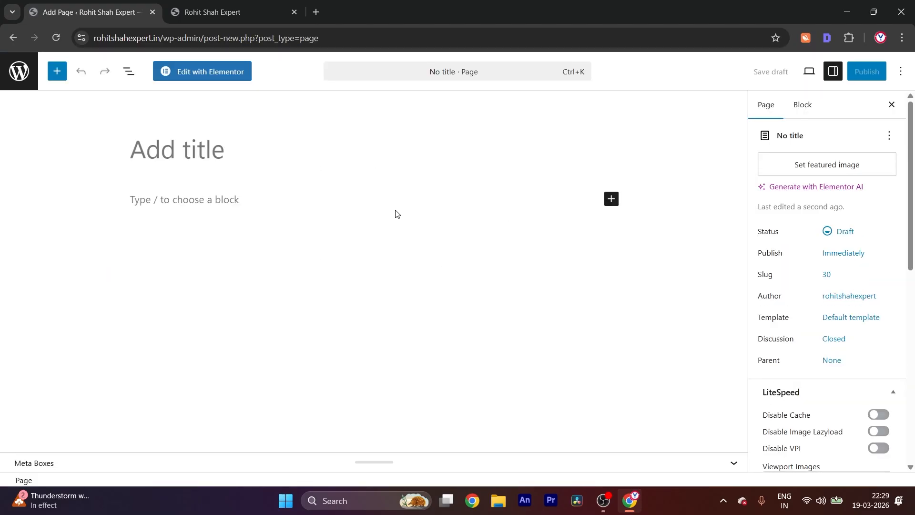
{"action": "double_click", "coordinate": [375, 193]}
{"action": "left_click", "coordinate": [374, 192]}
{"action": "left_click", "coordinate": [191, 135]}
{"action": "type", "text": "Website"}
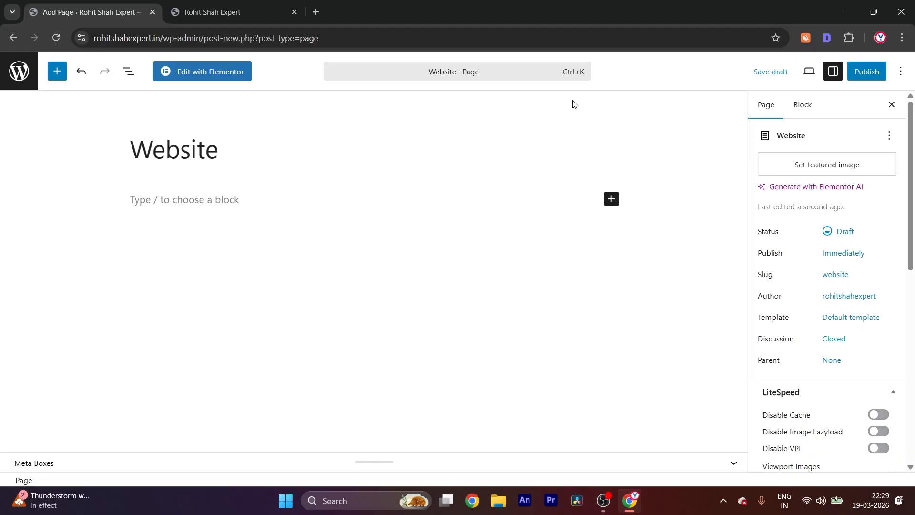
{"action": "left_click", "coordinate": [867, 74]}
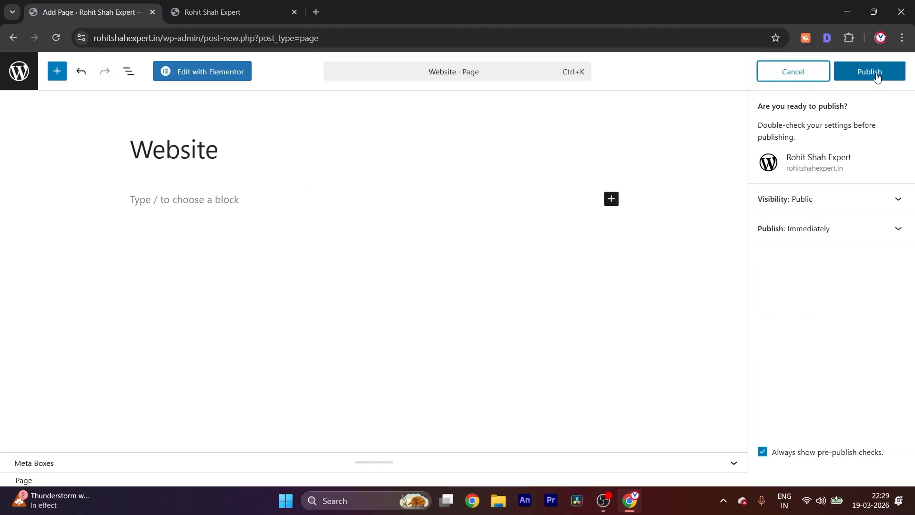
{"action": "left_click", "coordinate": [875, 79]}
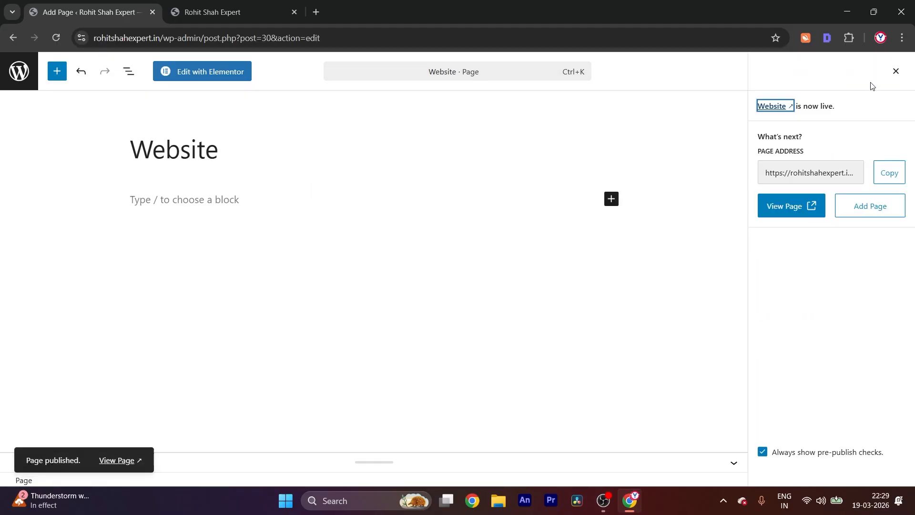
Open the Website page in Elementor, dismiss the notifications popup, and close the Structure panel
{"action": "left_click", "coordinate": [207, 73]}
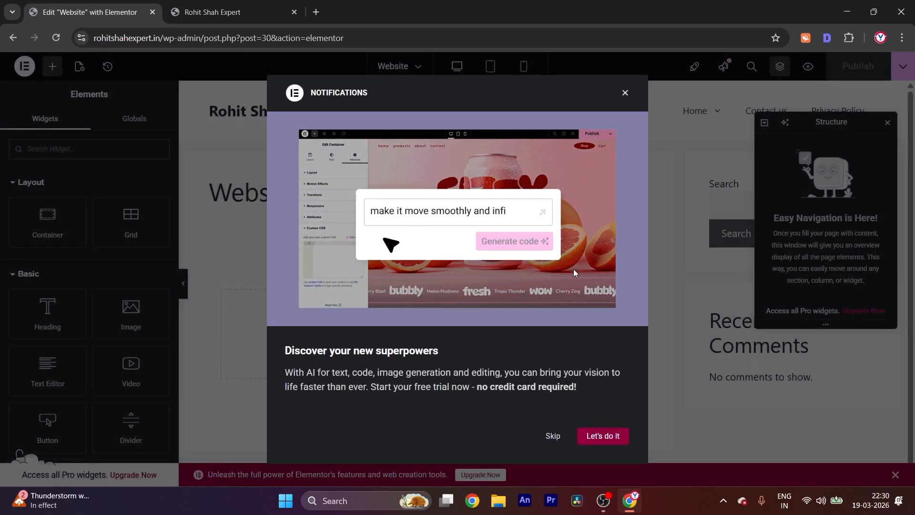
{"action": "key", "text": "ctrl+minus"}
{"action": "key", "text": "ctrl+minus"}
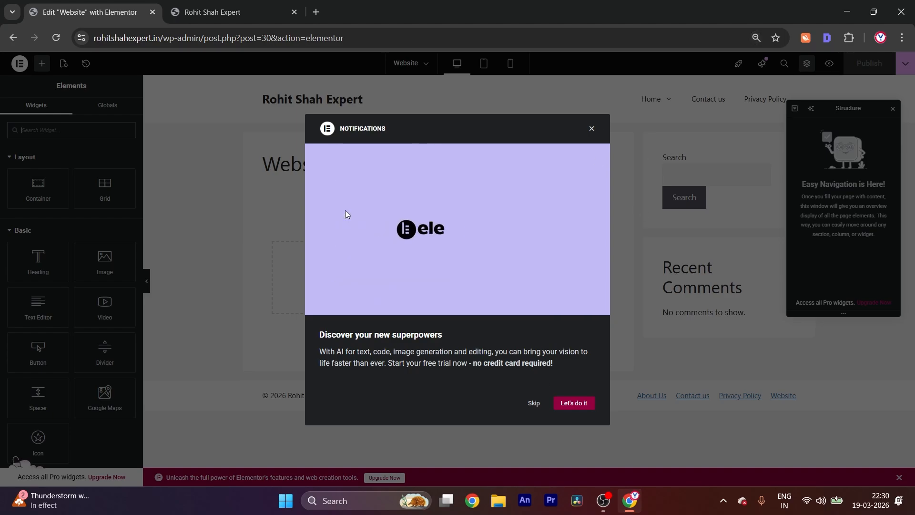
{"action": "left_click", "coordinate": [592, 129]}
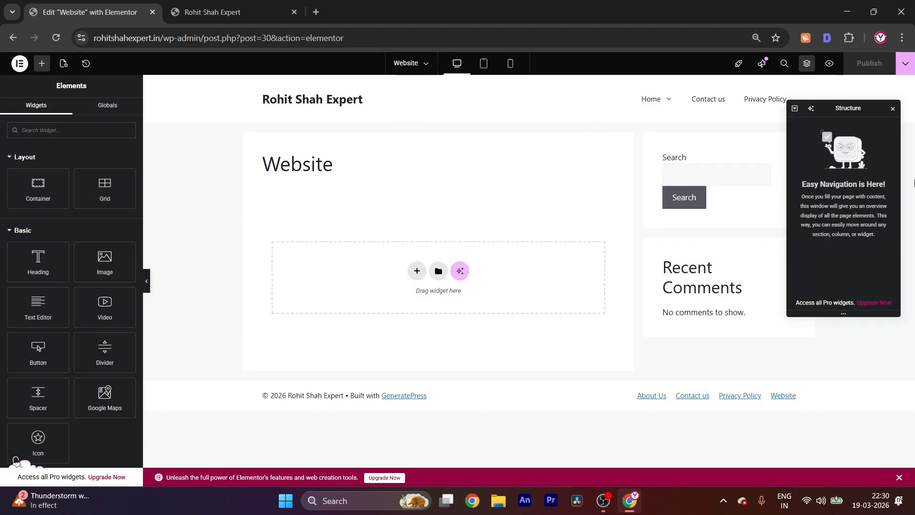
{"action": "left_click", "coordinate": [893, 110]}
{"action": "key", "text": "ctrl+plus"}
{"action": "key", "text": "ctrl+plus"}
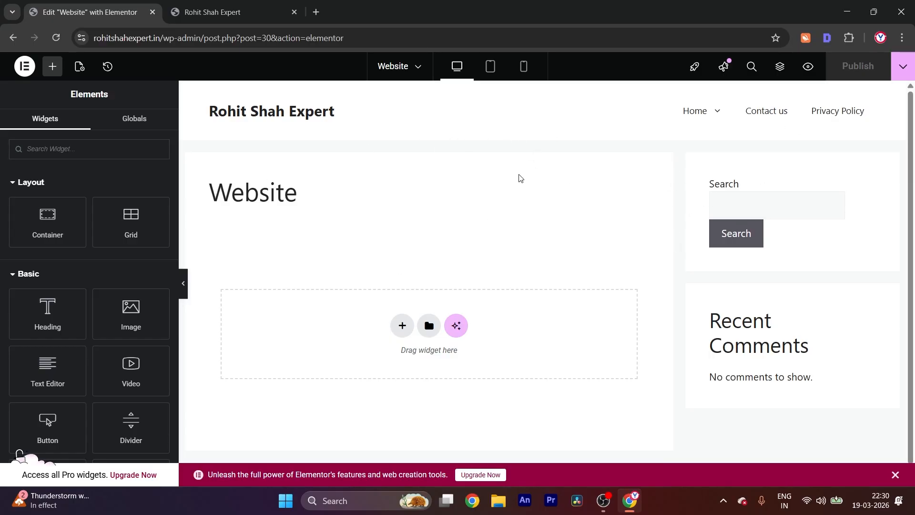
Look over the Website page in the editor and in its preview, and return to Elementor
{"action": "scroll", "coordinate": [102, 194], "scroll_direction": "down", "scroll_amount": 5}
{"action": "scroll", "coordinate": [95, 243], "scroll_direction": "up", "scroll_amount": 5}
{"action": "scroll", "coordinate": [809, 281], "scroll_direction": "down", "scroll_amount": 1}
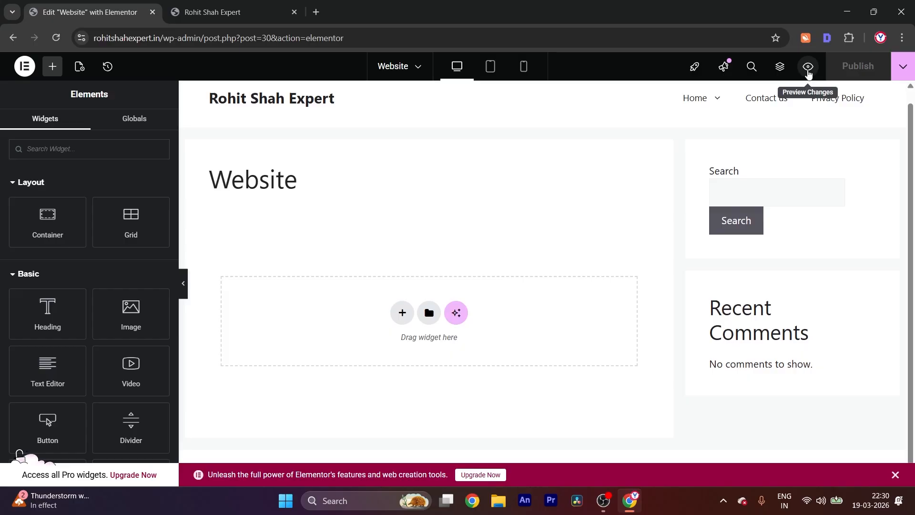
{"action": "left_click", "coordinate": [809, 72]}
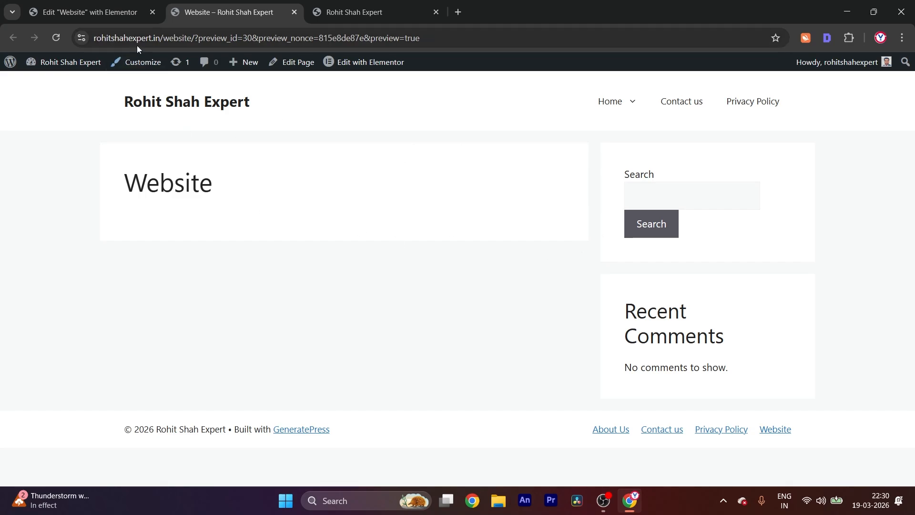
{"action": "left_click", "coordinate": [115, 6]}
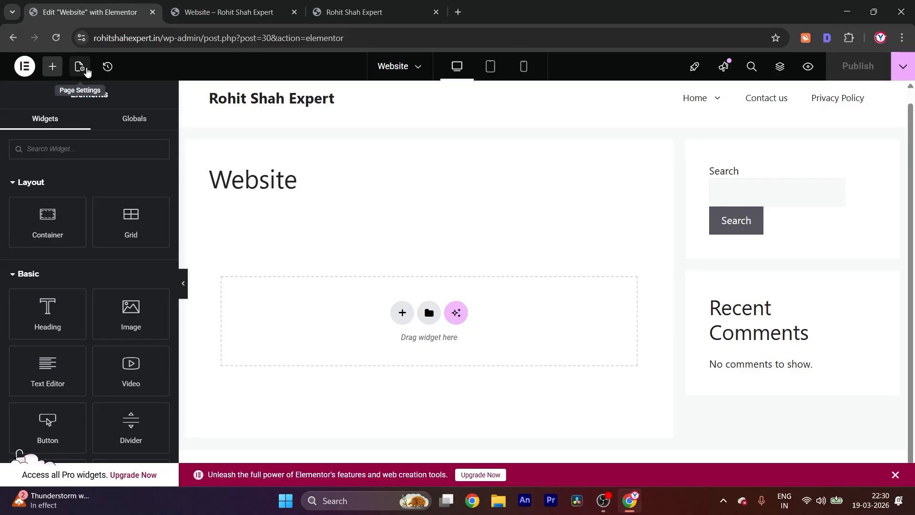
Set the Website page's layout to Elementor Full Width and check the preview
{"action": "left_click", "coordinate": [86, 69]}
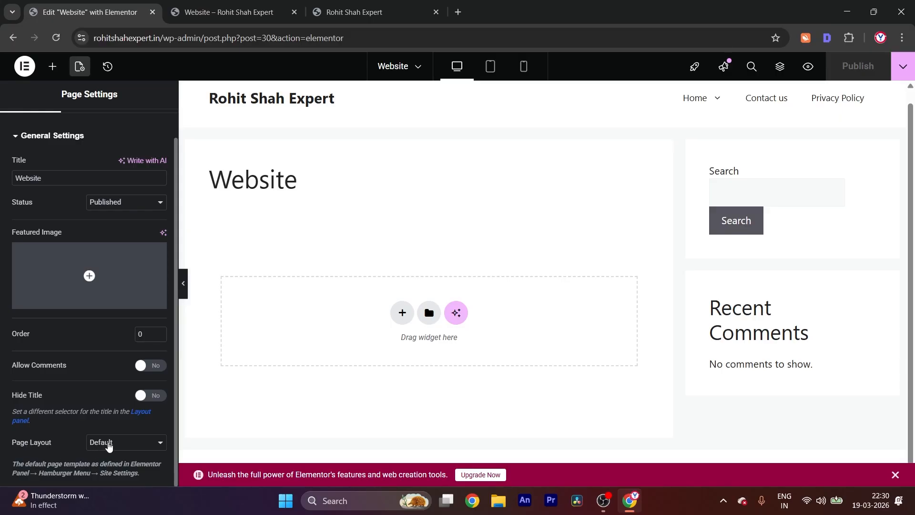
{"action": "left_click", "coordinate": [108, 442]}
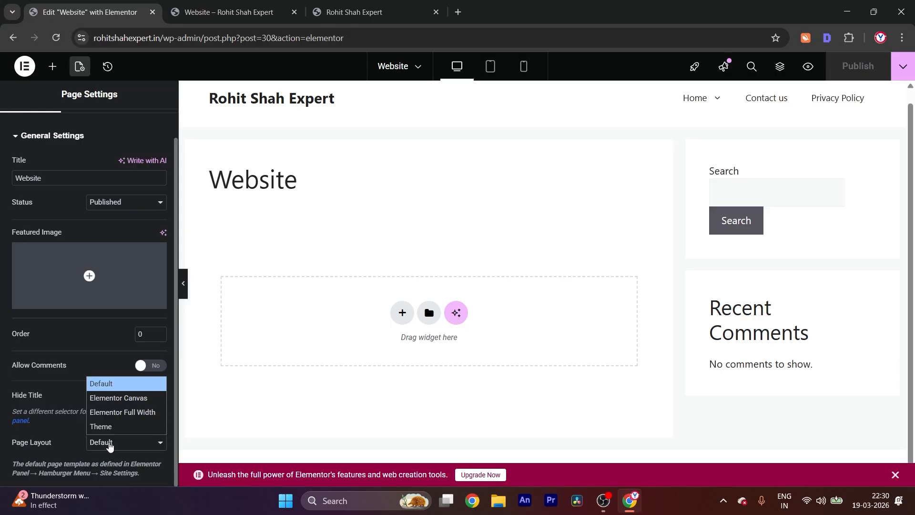
{"action": "left_click", "coordinate": [133, 413]}
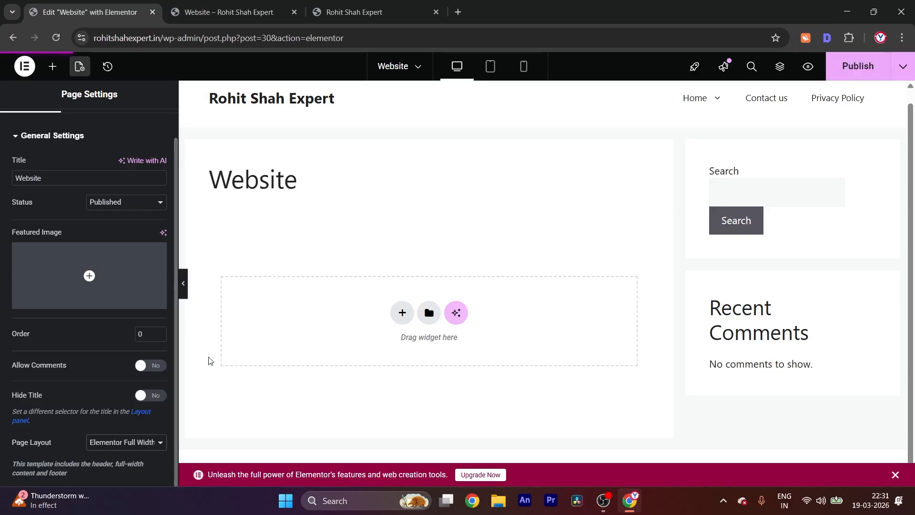
{"action": "left_click", "coordinate": [253, 14]}
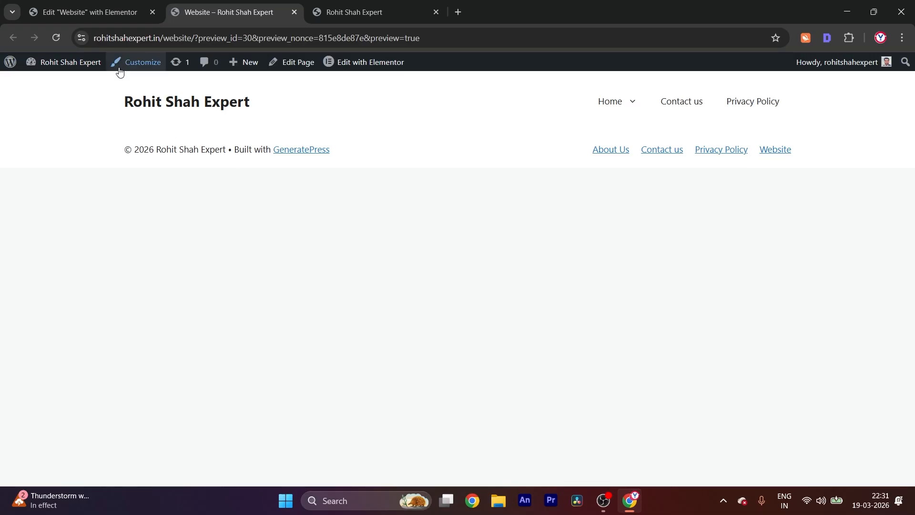
{"action": "left_click", "coordinate": [76, 19]}
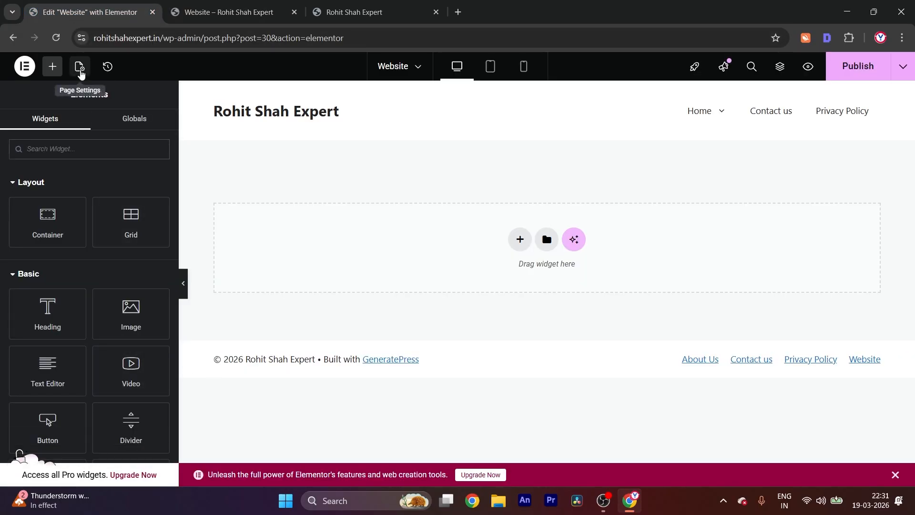
Try the Elementor Canvas layout on the Website page, publish the change, check the preview, and return to the editor
{"action": "left_click", "coordinate": [80, 69]}
{"action": "left_click", "coordinate": [150, 442]}
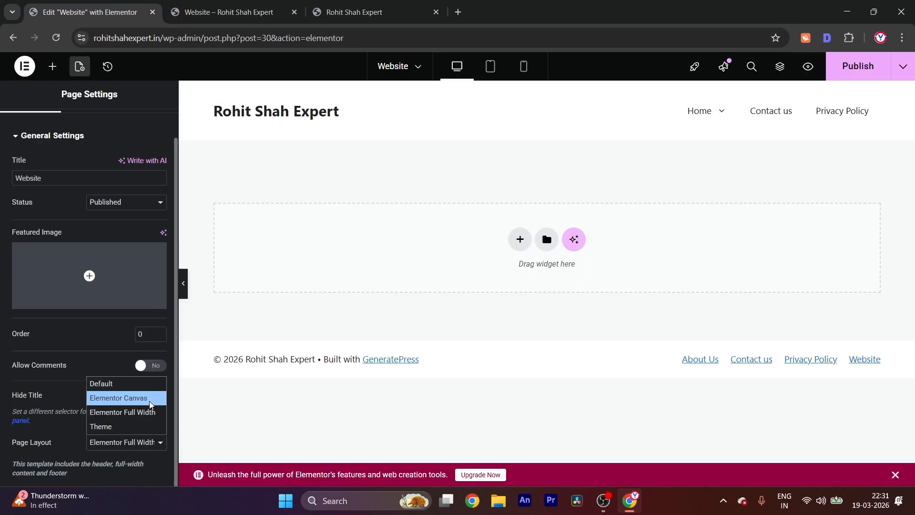
{"action": "left_click", "coordinate": [150, 404]}
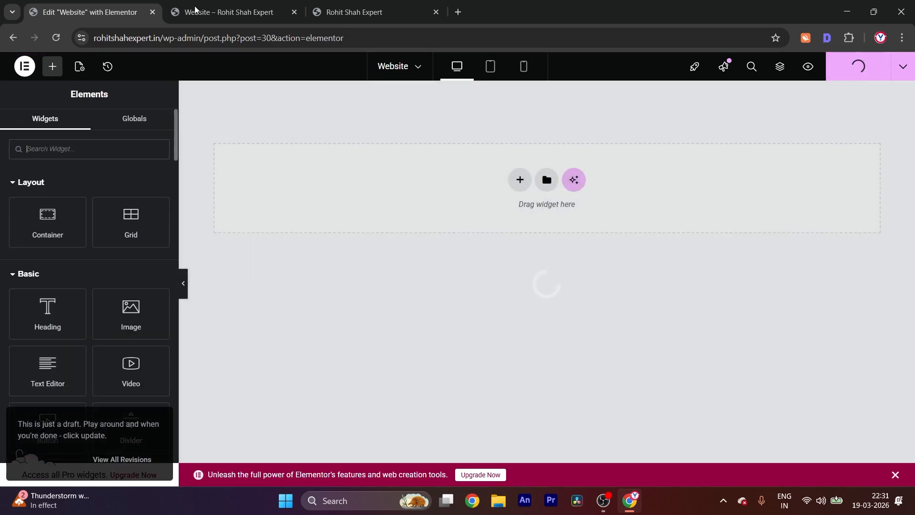
{"action": "left_click", "coordinate": [195, 10]}
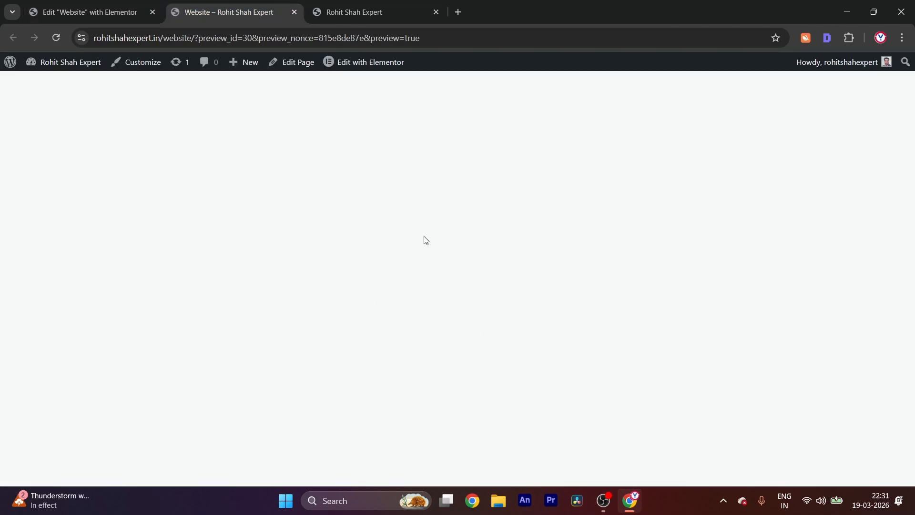
{"action": "left_click", "coordinate": [90, 12]}
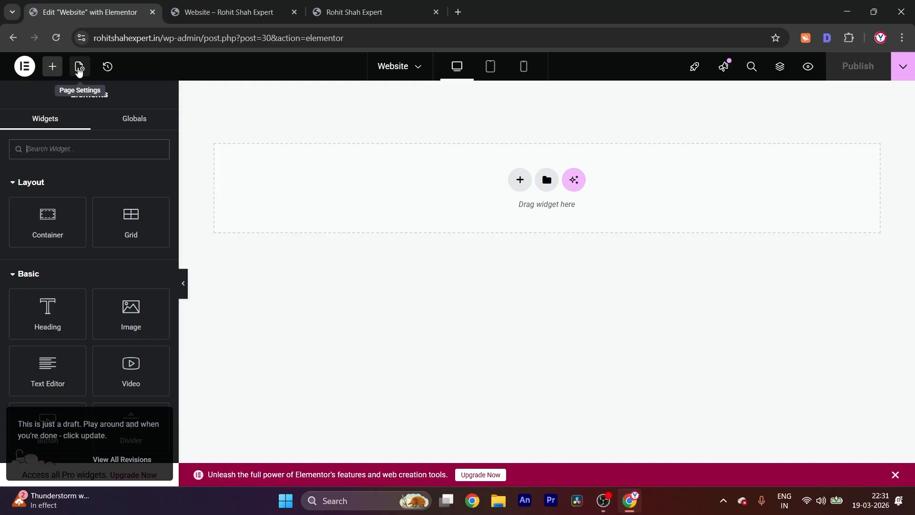
Set the Website page's layout back to Elementor Full Width, publish it, and check the preview before returning to the editor
{"action": "left_click", "coordinate": [79, 66]}
{"action": "scroll", "coordinate": [136, 362], "scroll_direction": "down", "scroll_amount": 1}
{"action": "left_click", "coordinate": [142, 450]}
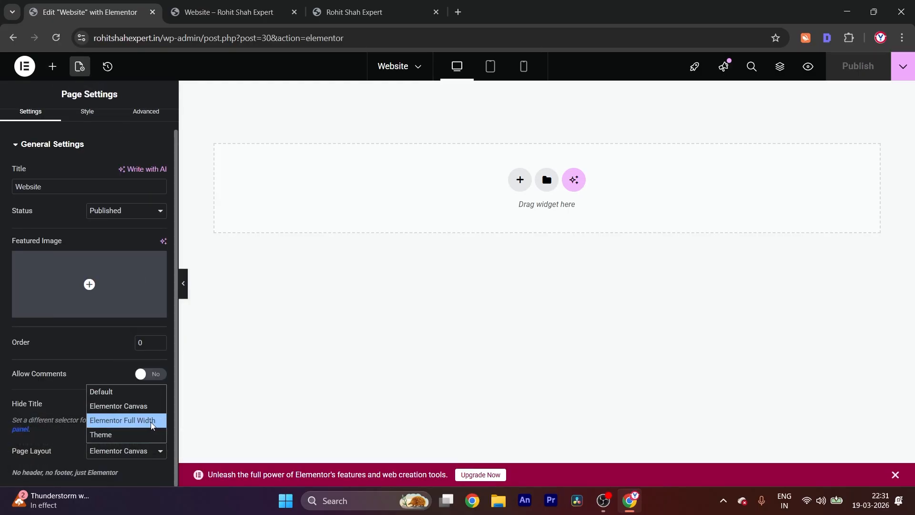
{"action": "left_click", "coordinate": [154, 419]}
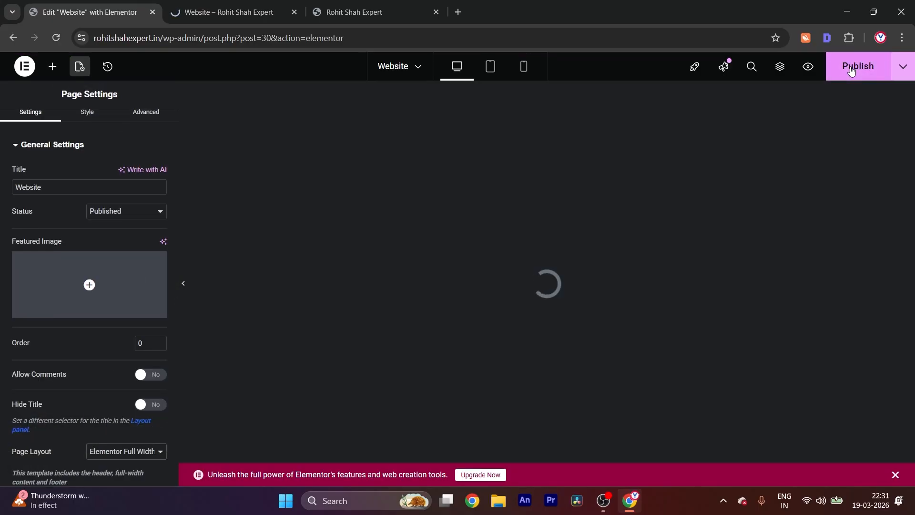
{"action": "left_click", "coordinate": [850, 68]}
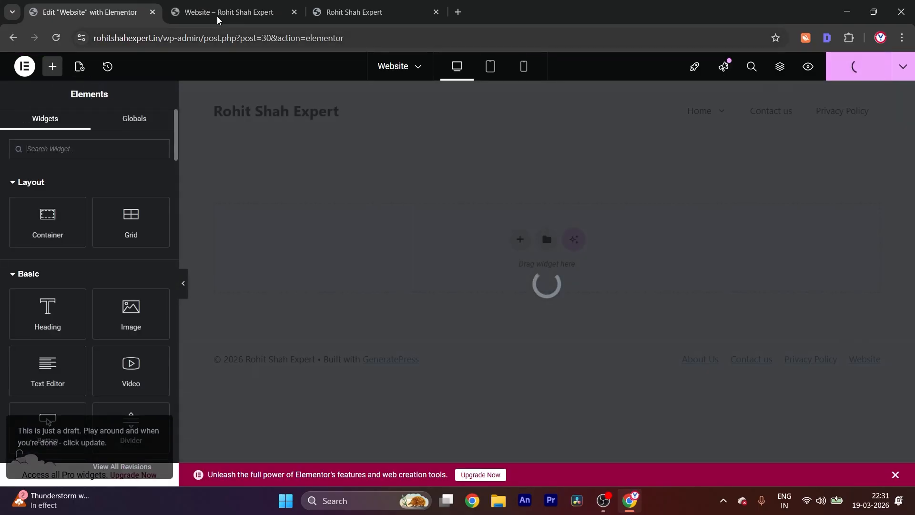
{"action": "left_click", "coordinate": [217, 17]}
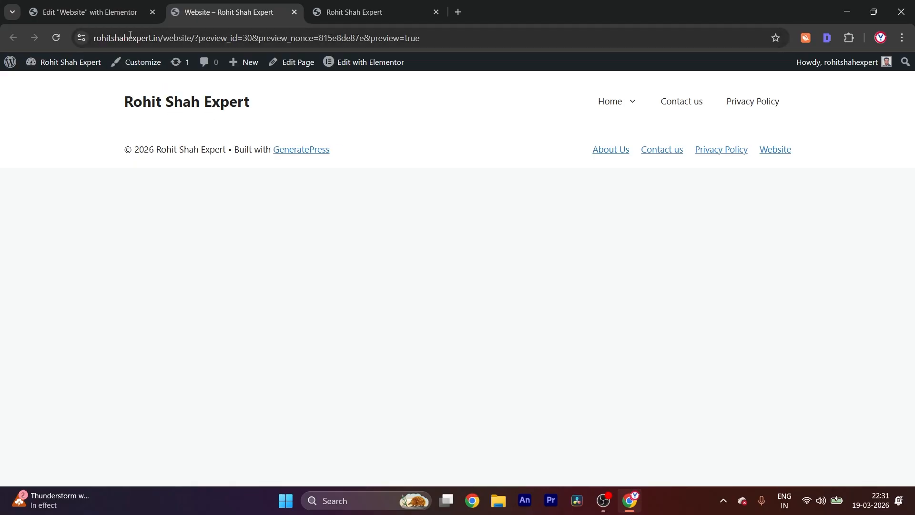
{"action": "left_click", "coordinate": [95, 12]}
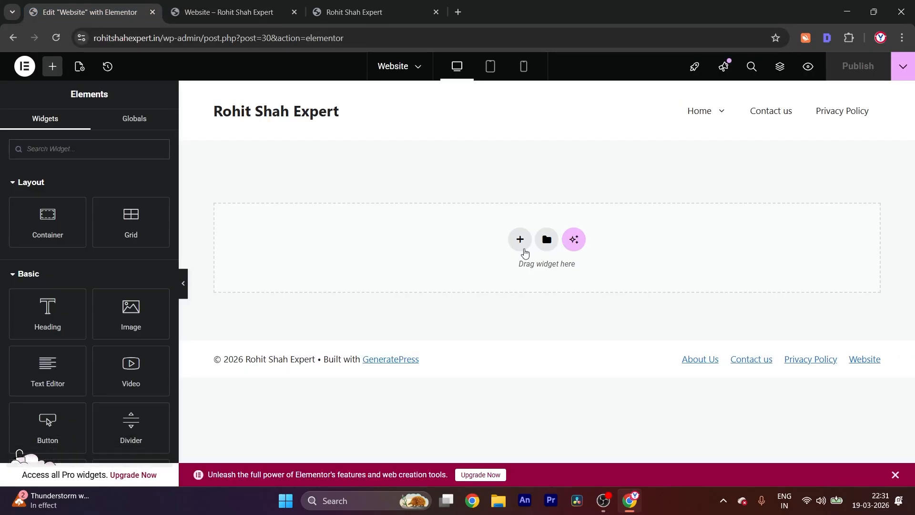
Try adding a Flexbox container with the single downward structure to the page, and delete that container
{"action": "left_click", "coordinate": [519, 240]}
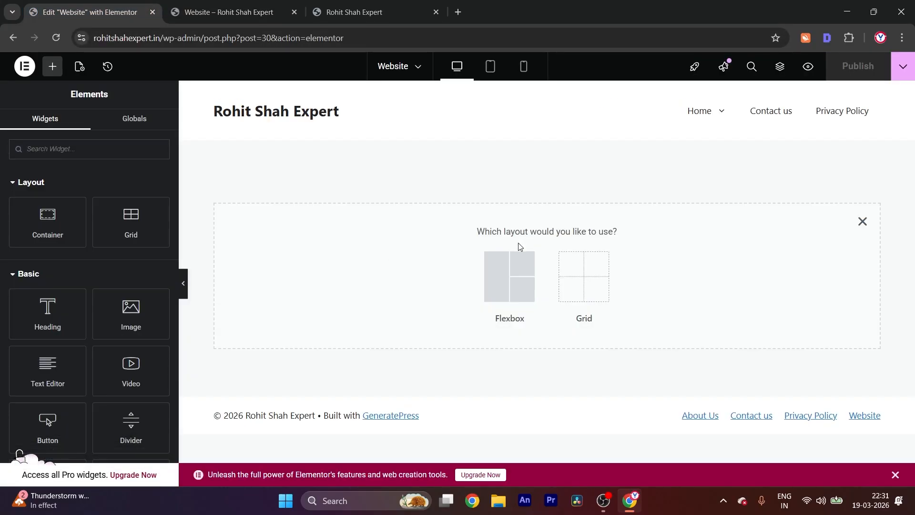
{"action": "left_click", "coordinate": [512, 272]}
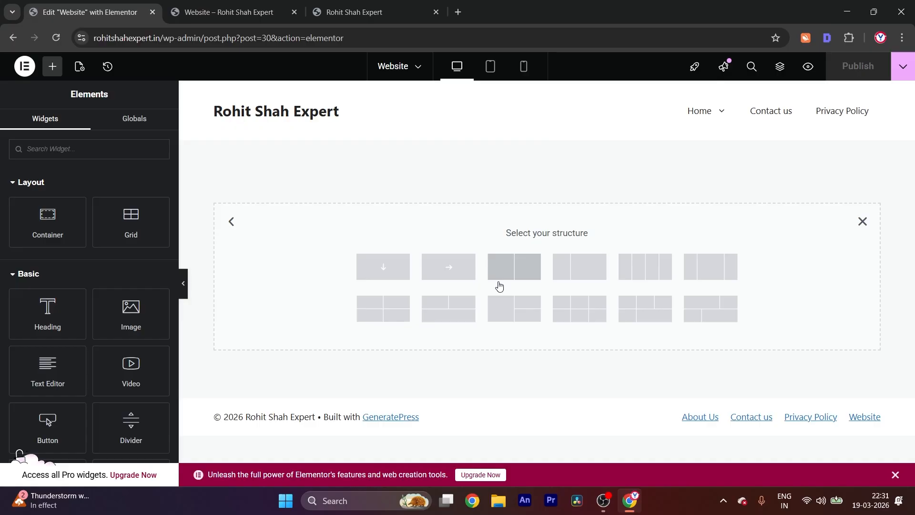
{"action": "left_click", "coordinate": [390, 271]}
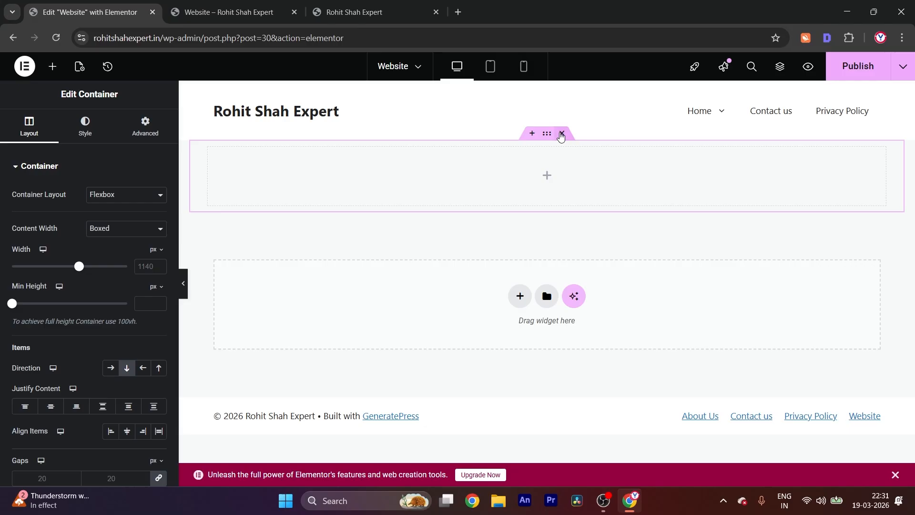
{"action": "left_click", "coordinate": [562, 135]}
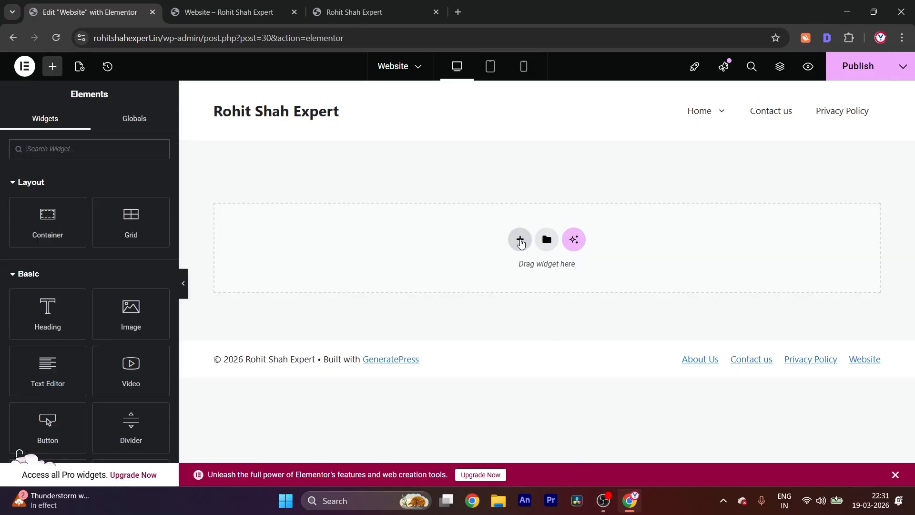
Add a new Flexbox container to the empty page, using the single-column structure with downward direction
{"action": "left_click", "coordinate": [520, 240]}
{"action": "left_click_drag", "start_coordinate": [489, 232], "coordinate": [645, 243]}
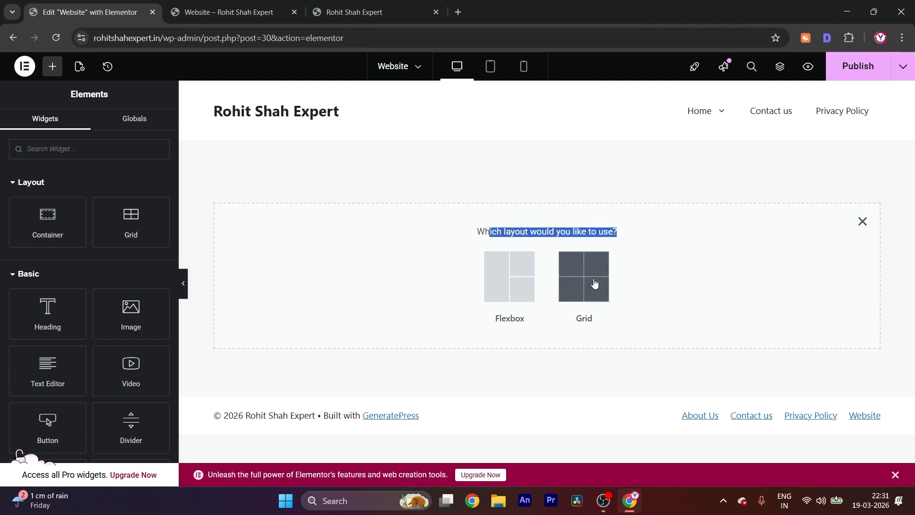
{"action": "left_click", "coordinate": [509, 288]}
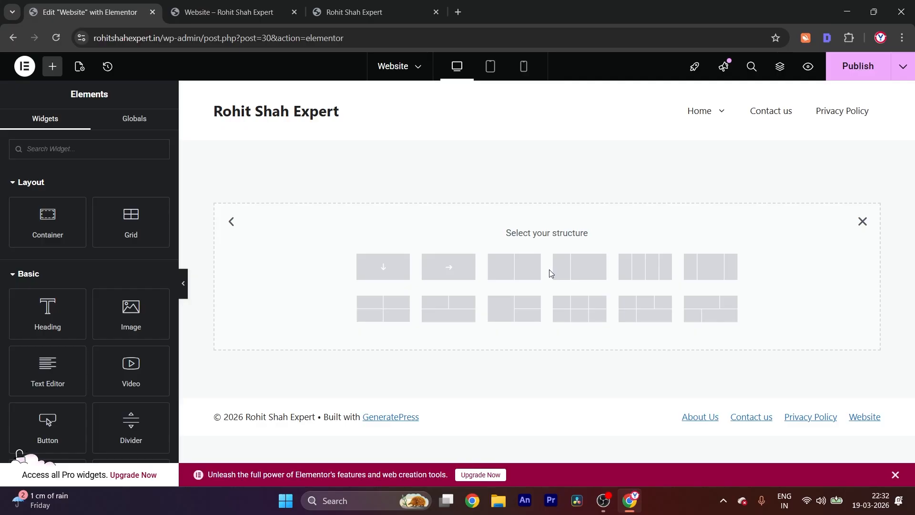
{"action": "left_click", "coordinate": [383, 268]}
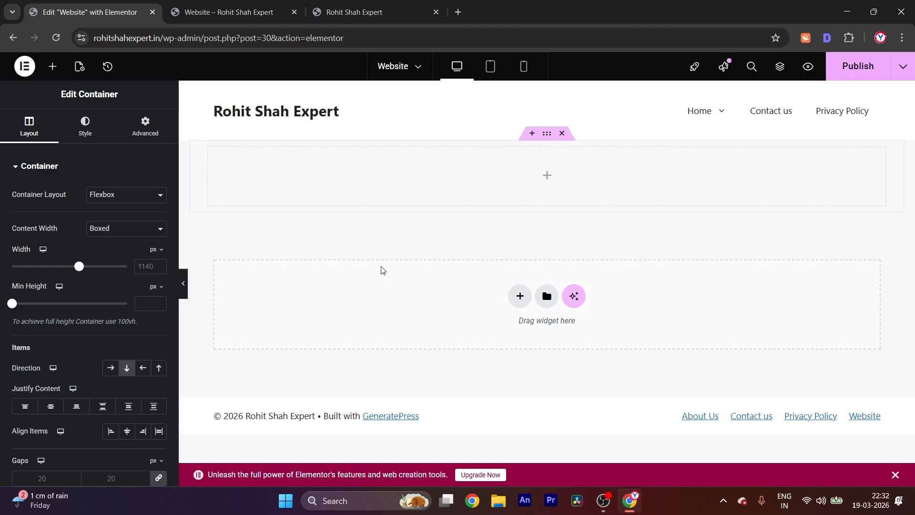